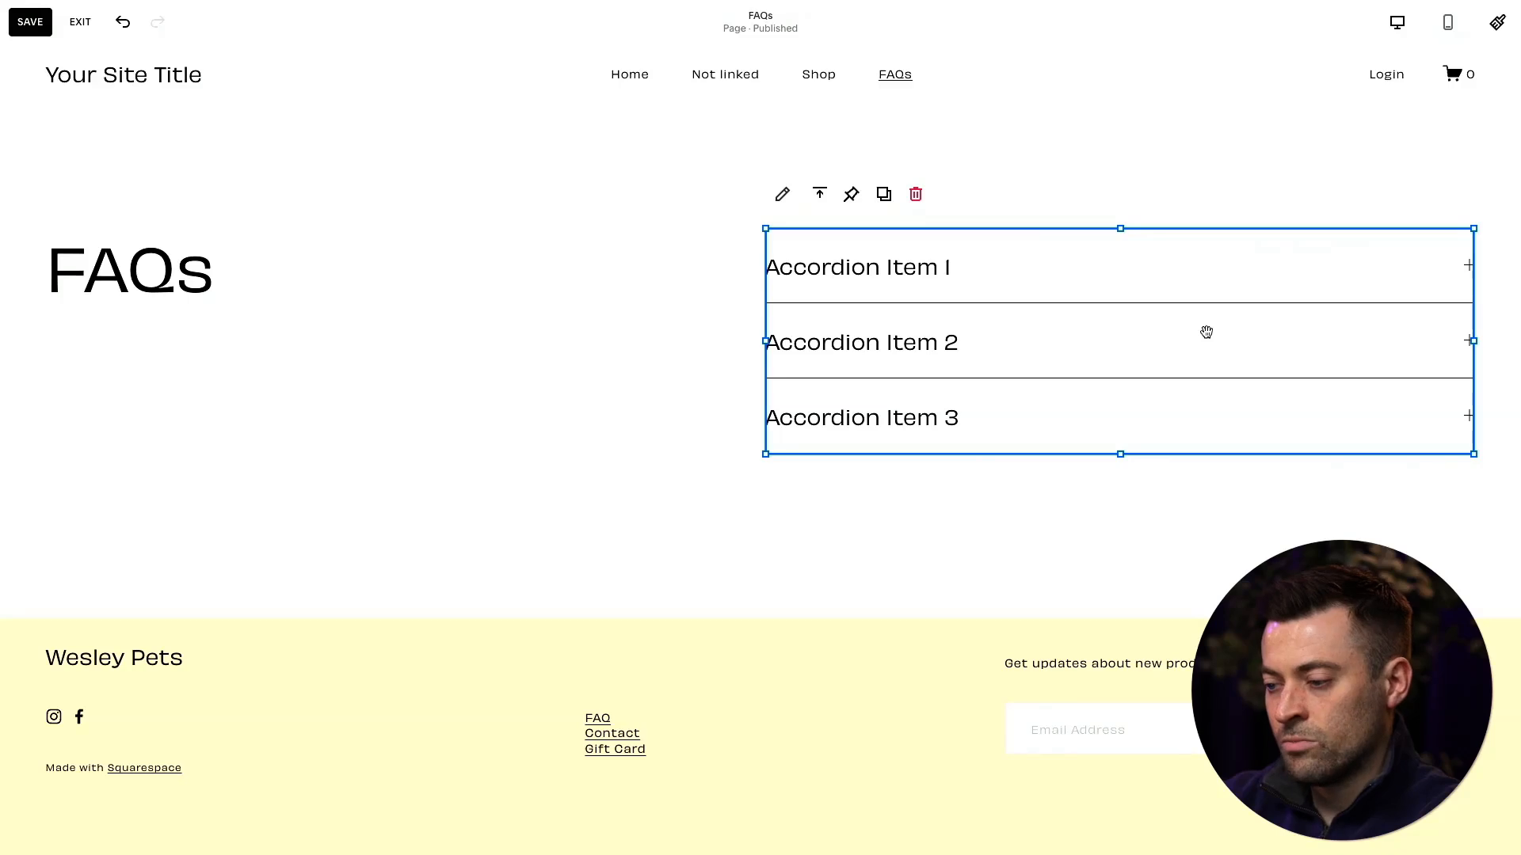
- Delete Accordion Item 3 from the accordion block and add a new item in its place
mouse_move(1355, 342)
mouse_down()
mouse_move(1356, 304)
mouse_move(1347, 383)
mouse_move(1347, 350)
mouse_move(1364, 354)
mouse_up()
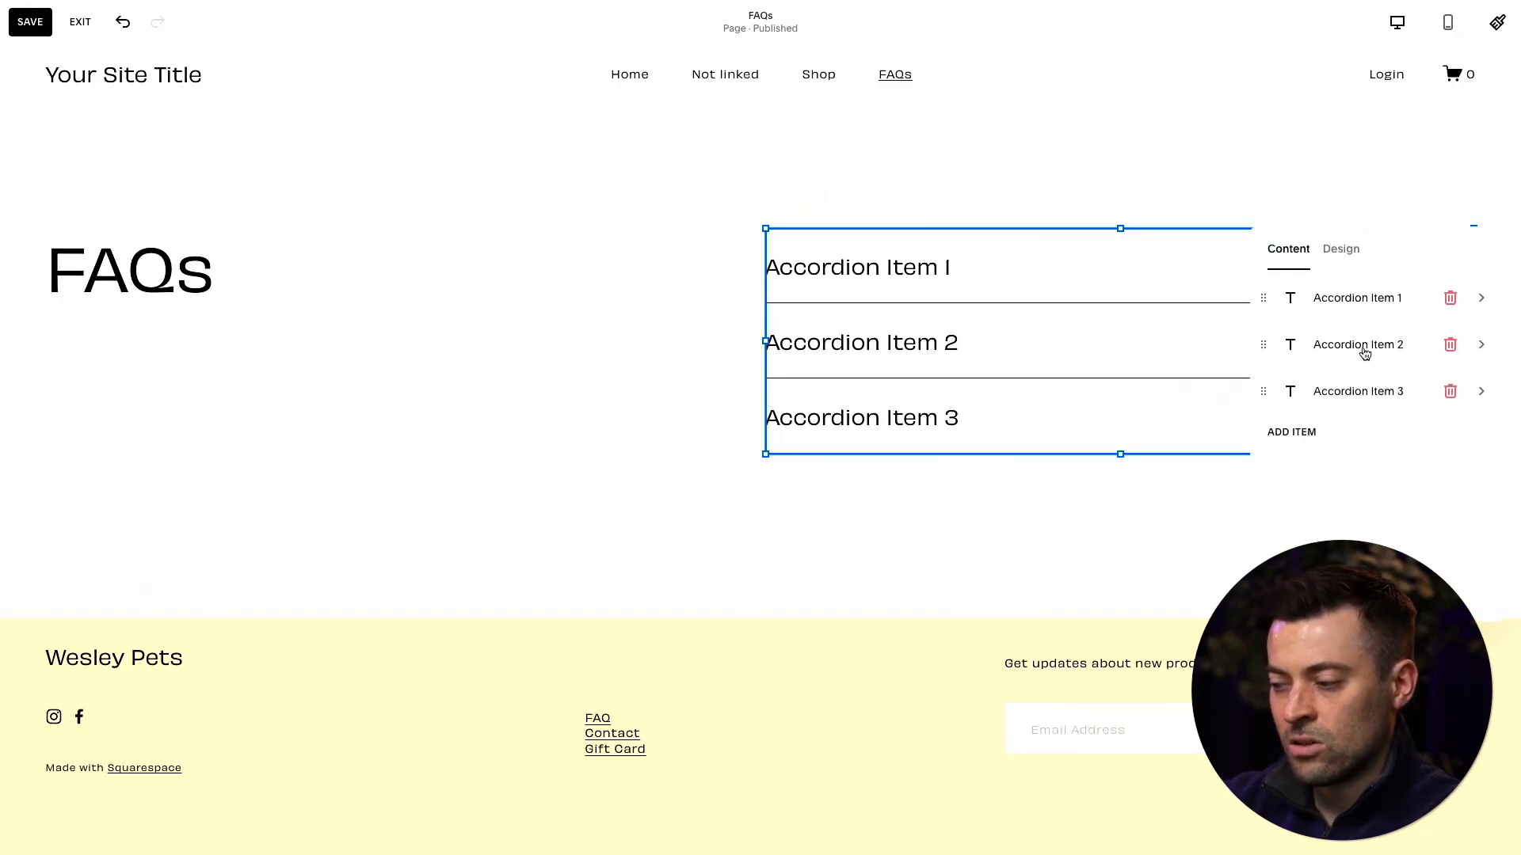
click(1449, 390)
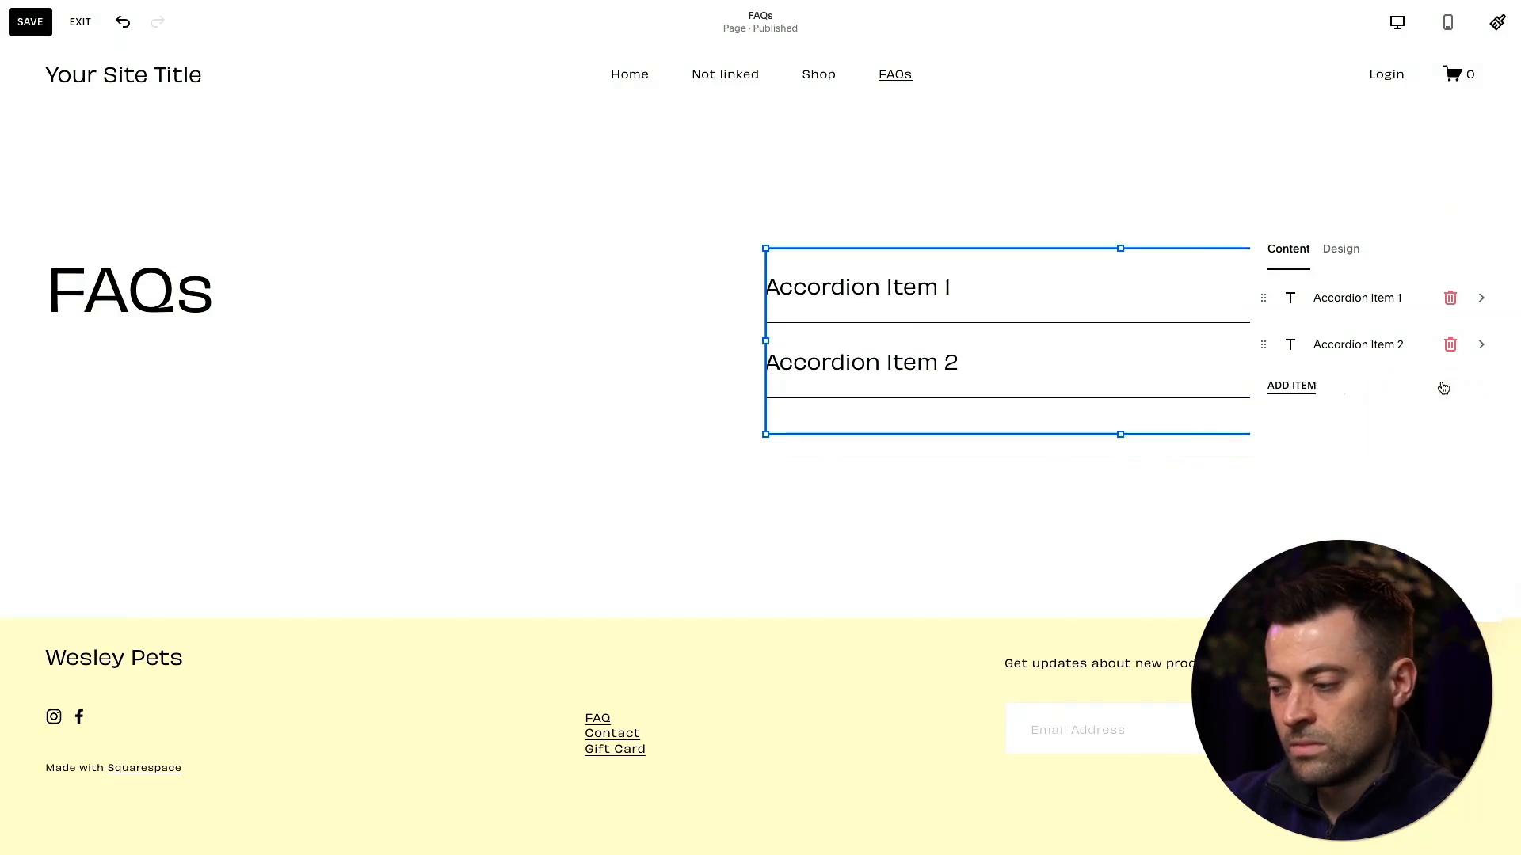
click(1317, 389)
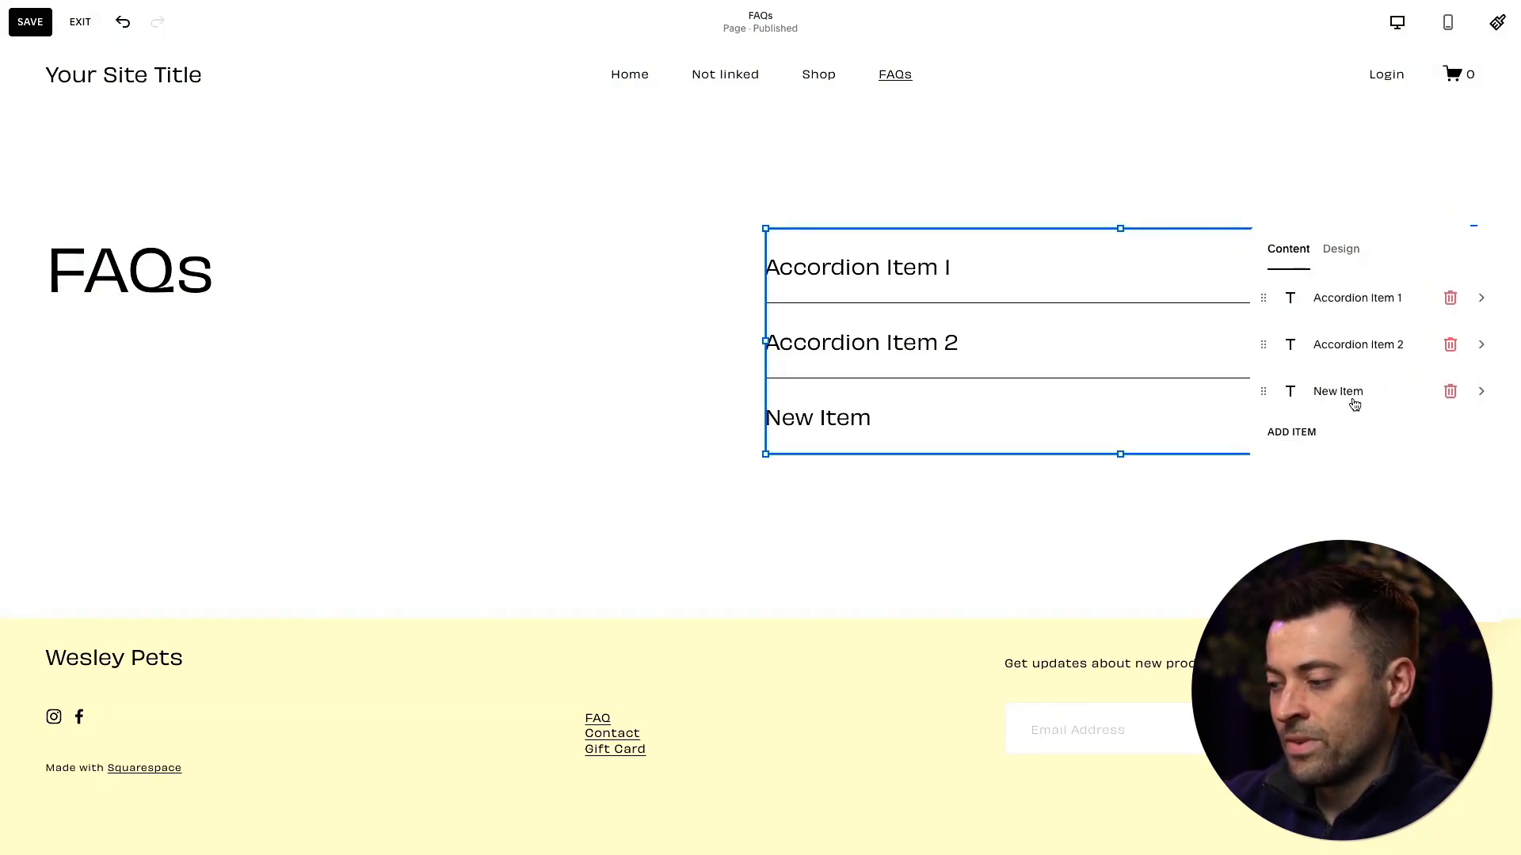
- Retitle Accordion Item 1 with a question asking whether the named person is the best Squarespace designer in the world
click(1350, 307)
triple_click(1336, 317)
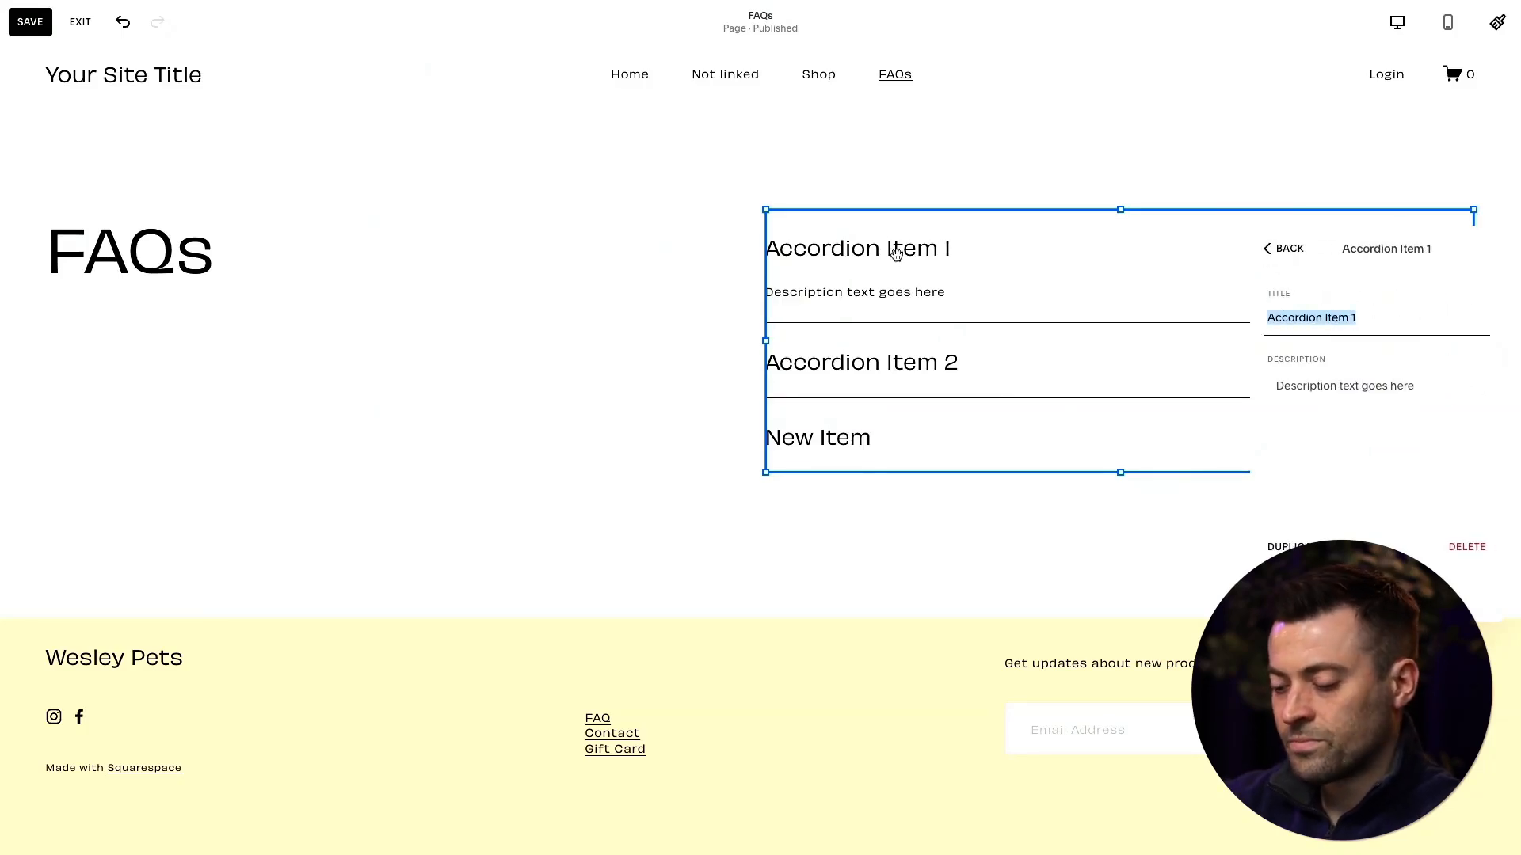
text(Is Sam the best)
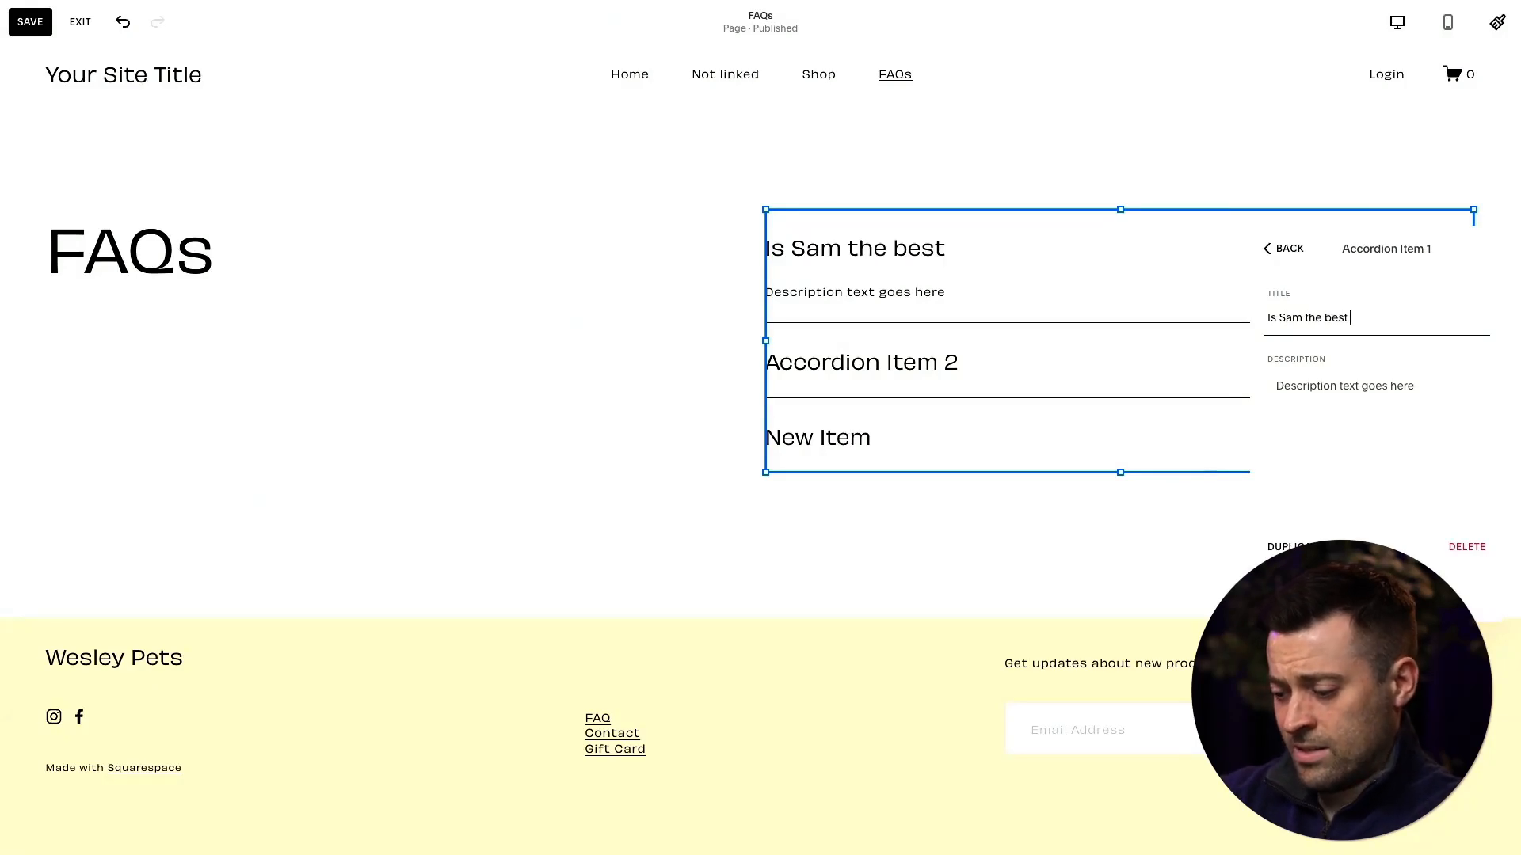
text( Squaresp)
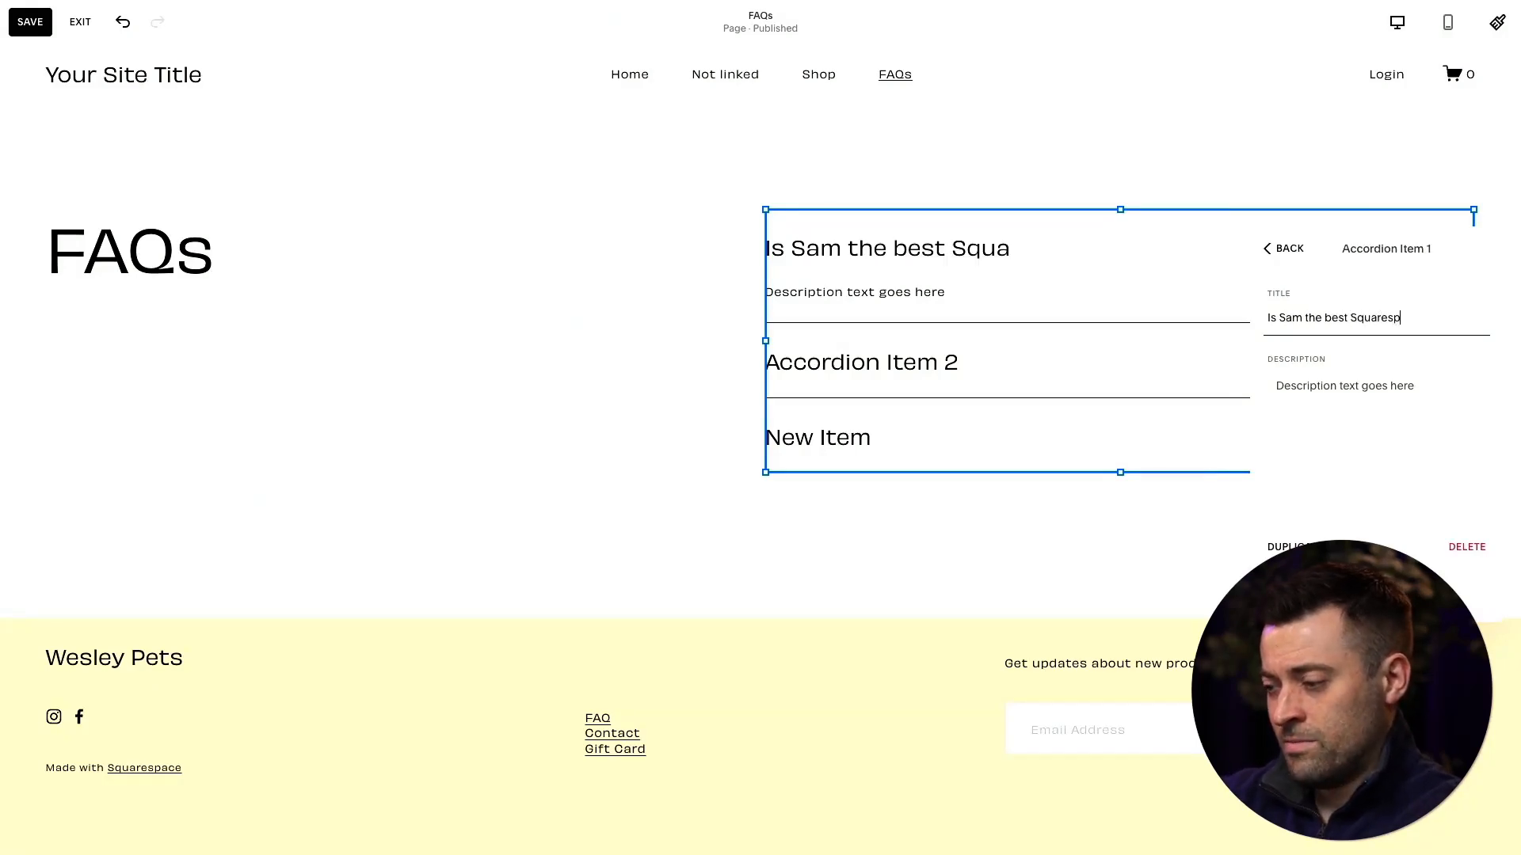
text(ace designer in the world)
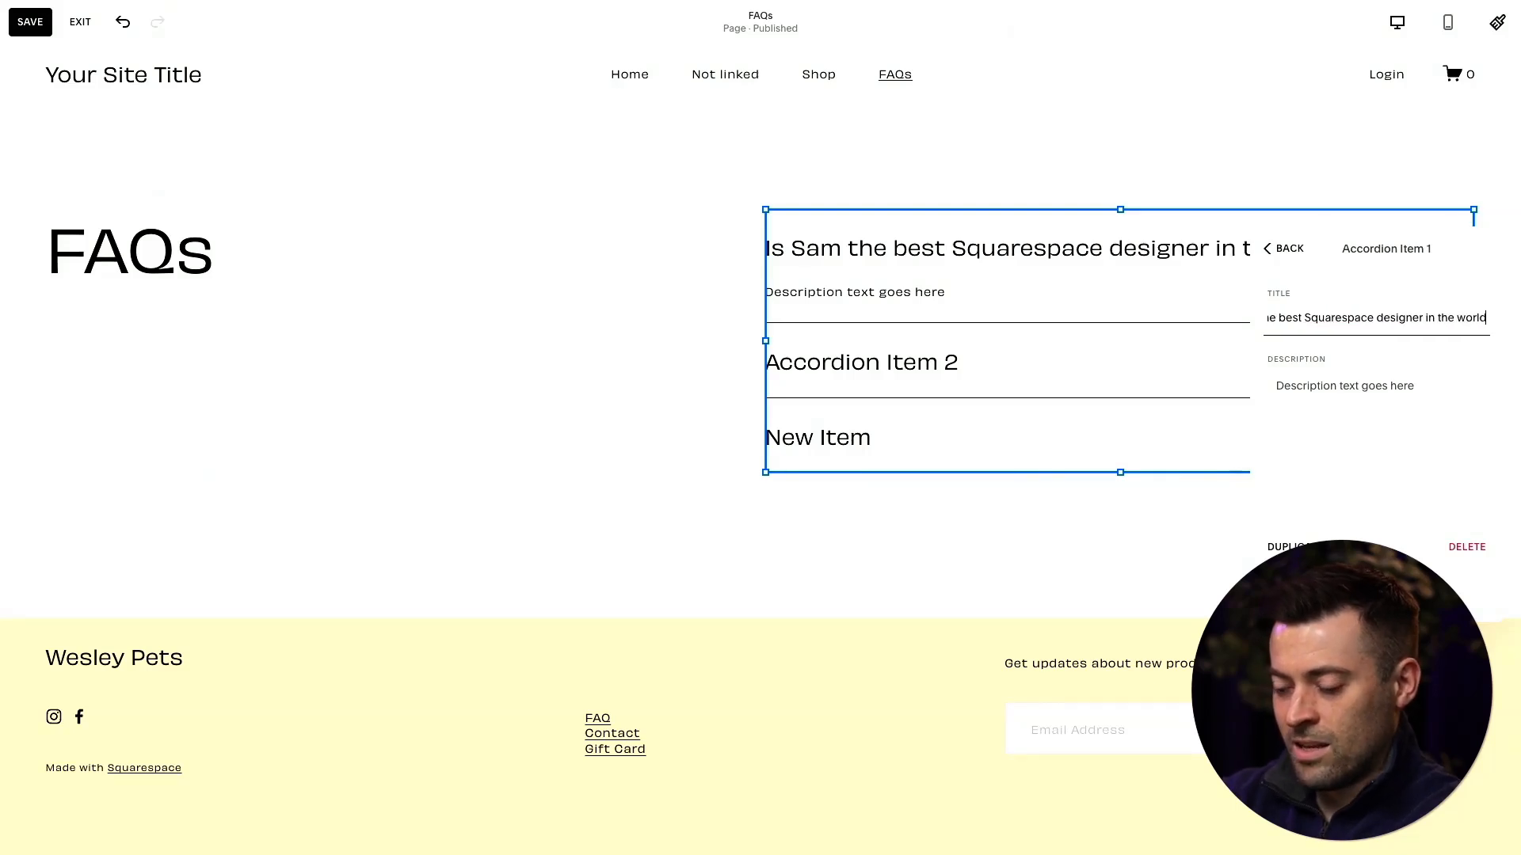
- Replace the first accordion item's placeholder description with "Yes"
click(1391, 385)
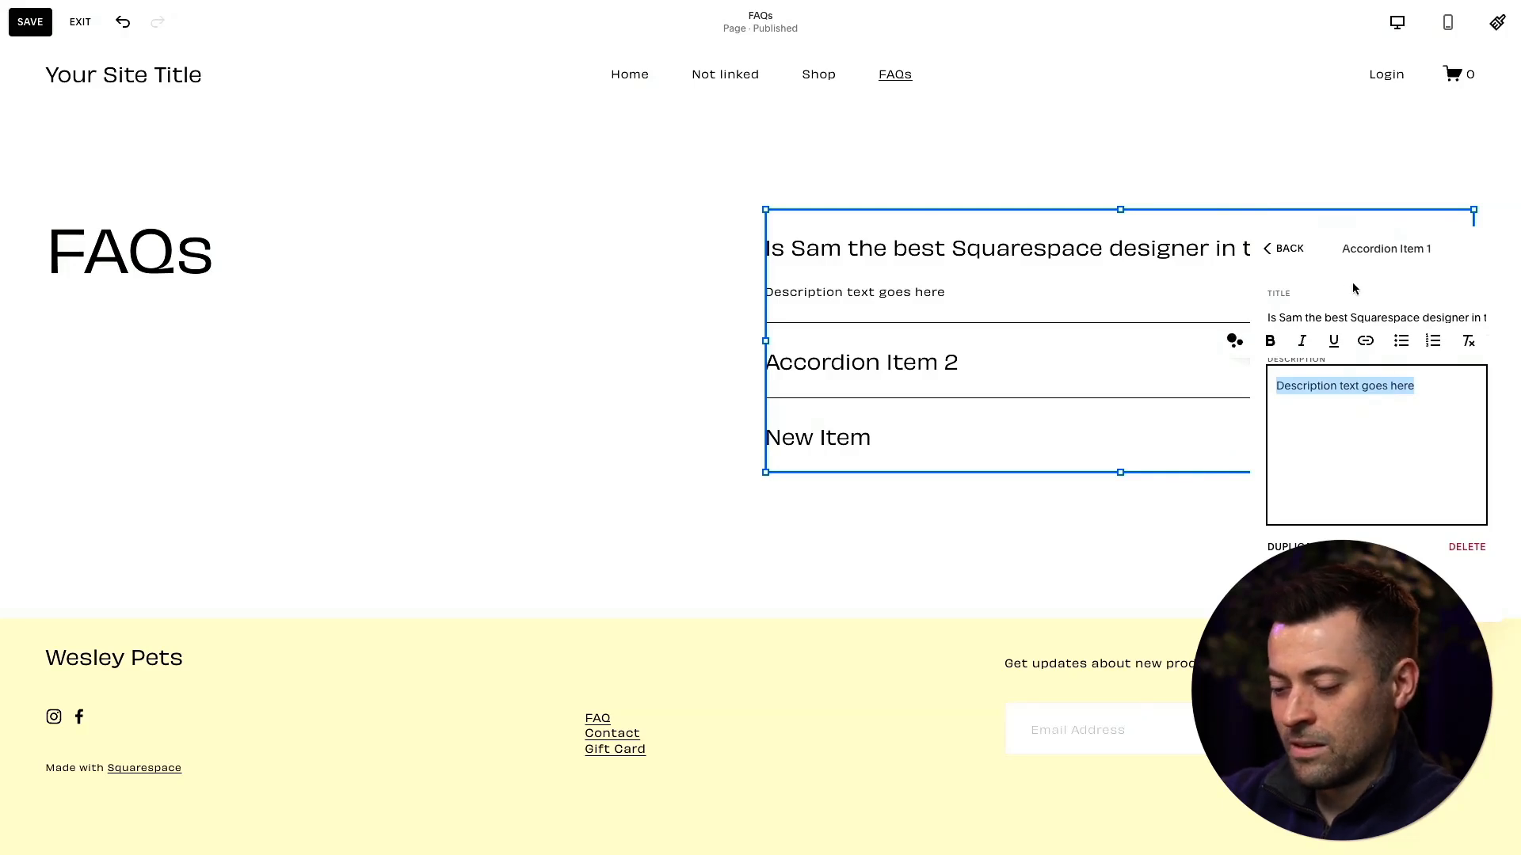
text(Yes)
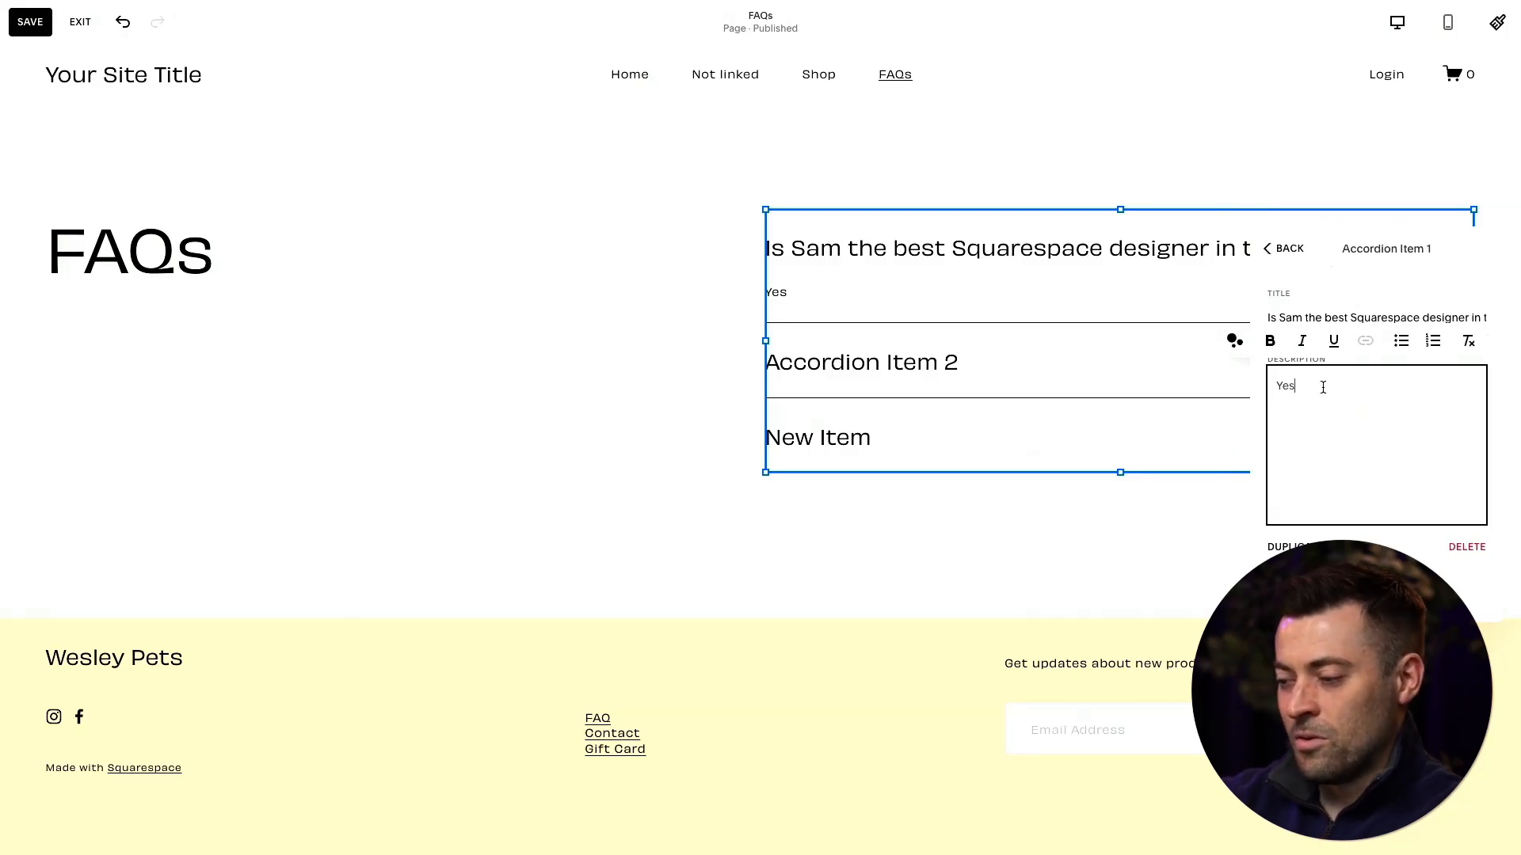
drag(1317, 386, 1282, 386)
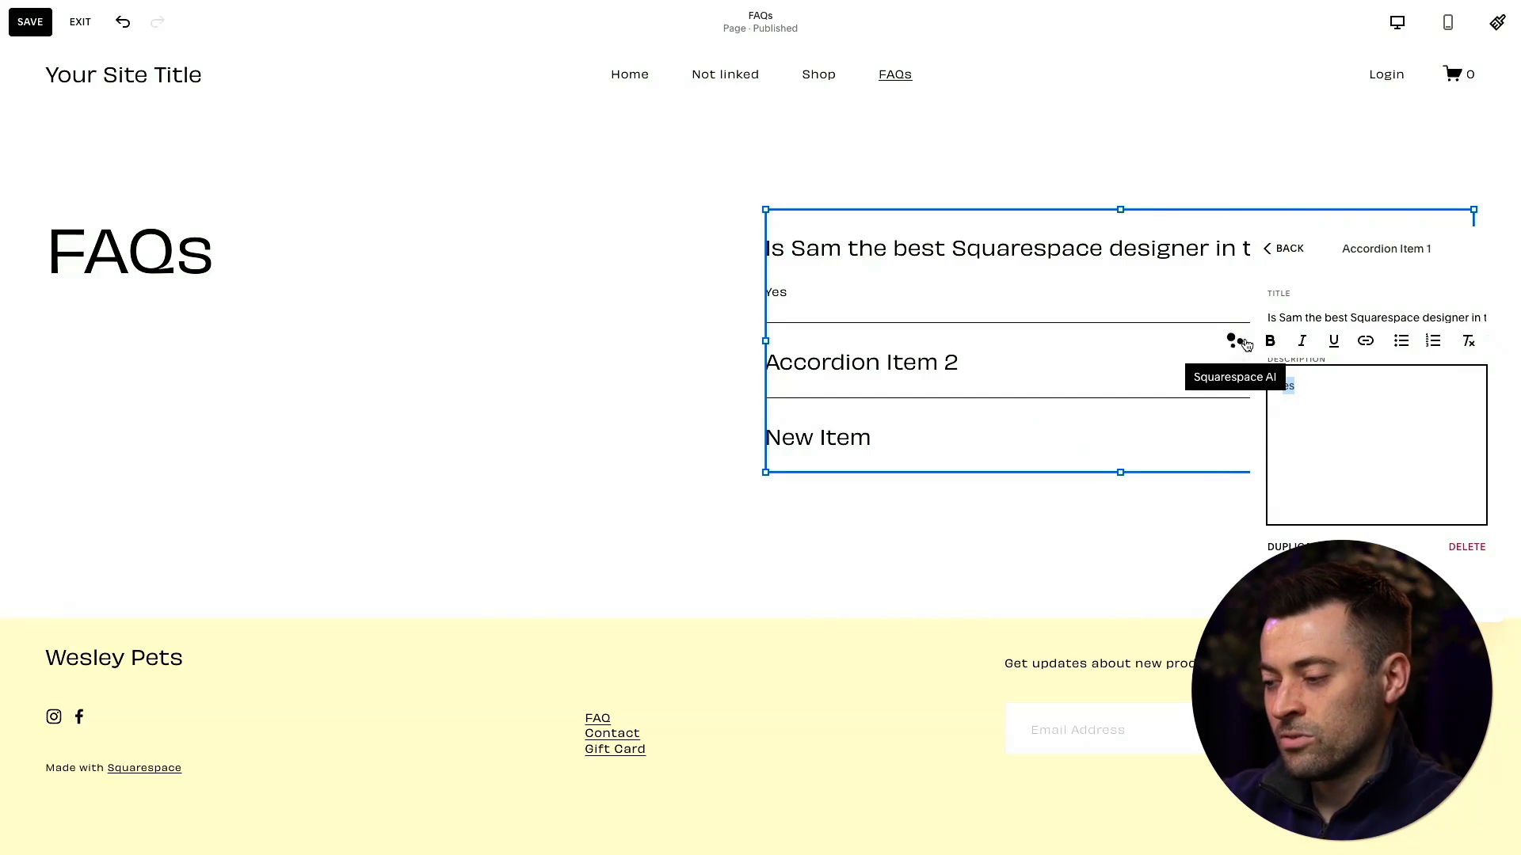
click(1313, 387)
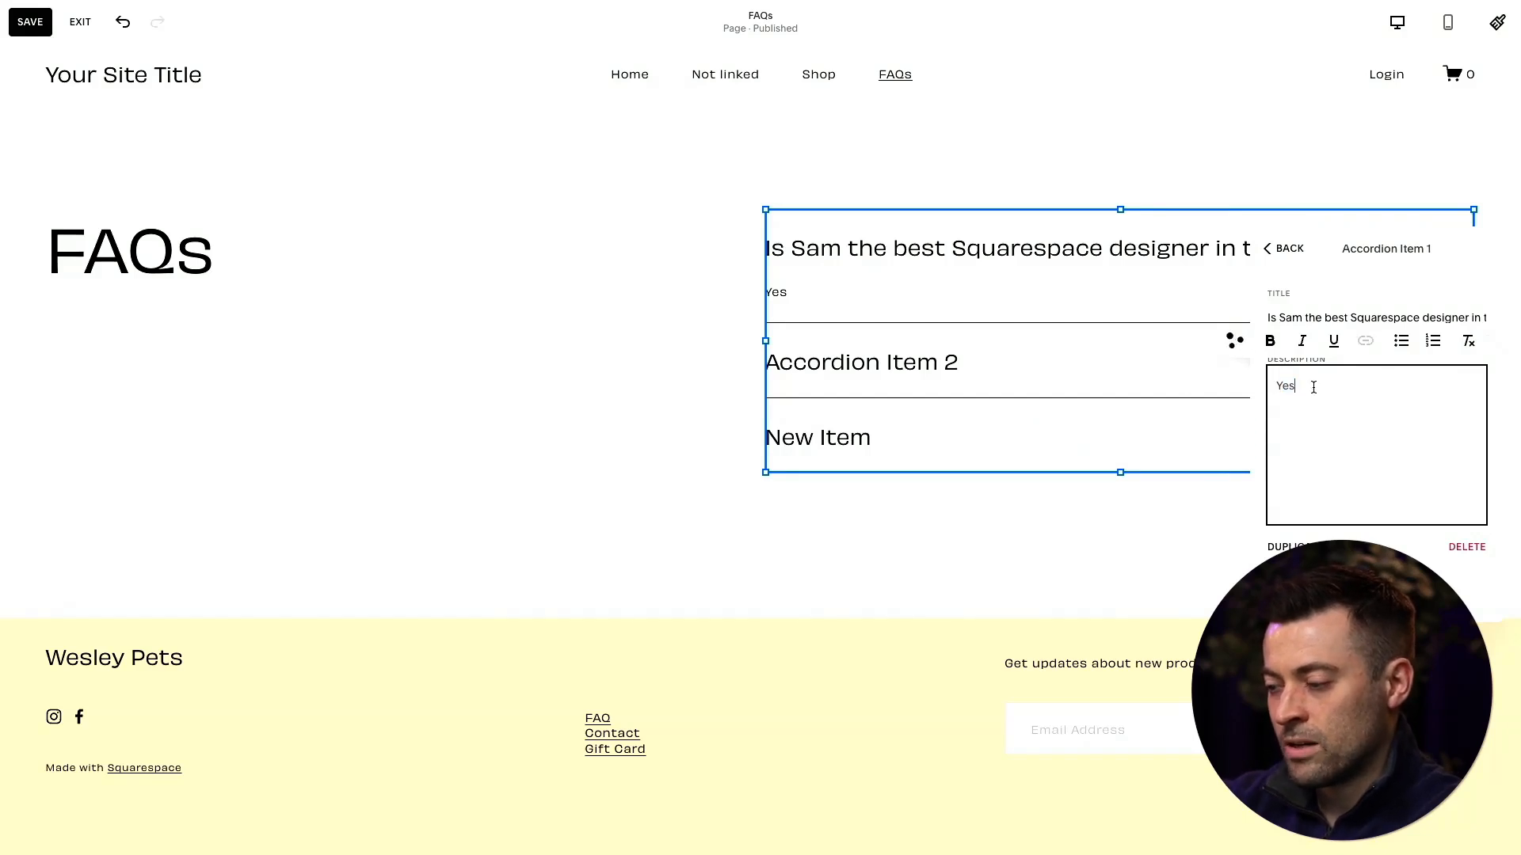
- Prompt Squarespace AI to rewrite the "Yes" description, asking it to answer whether the named person is the best
click(1283, 376)
double_click(1285, 386)
click(1234, 340)
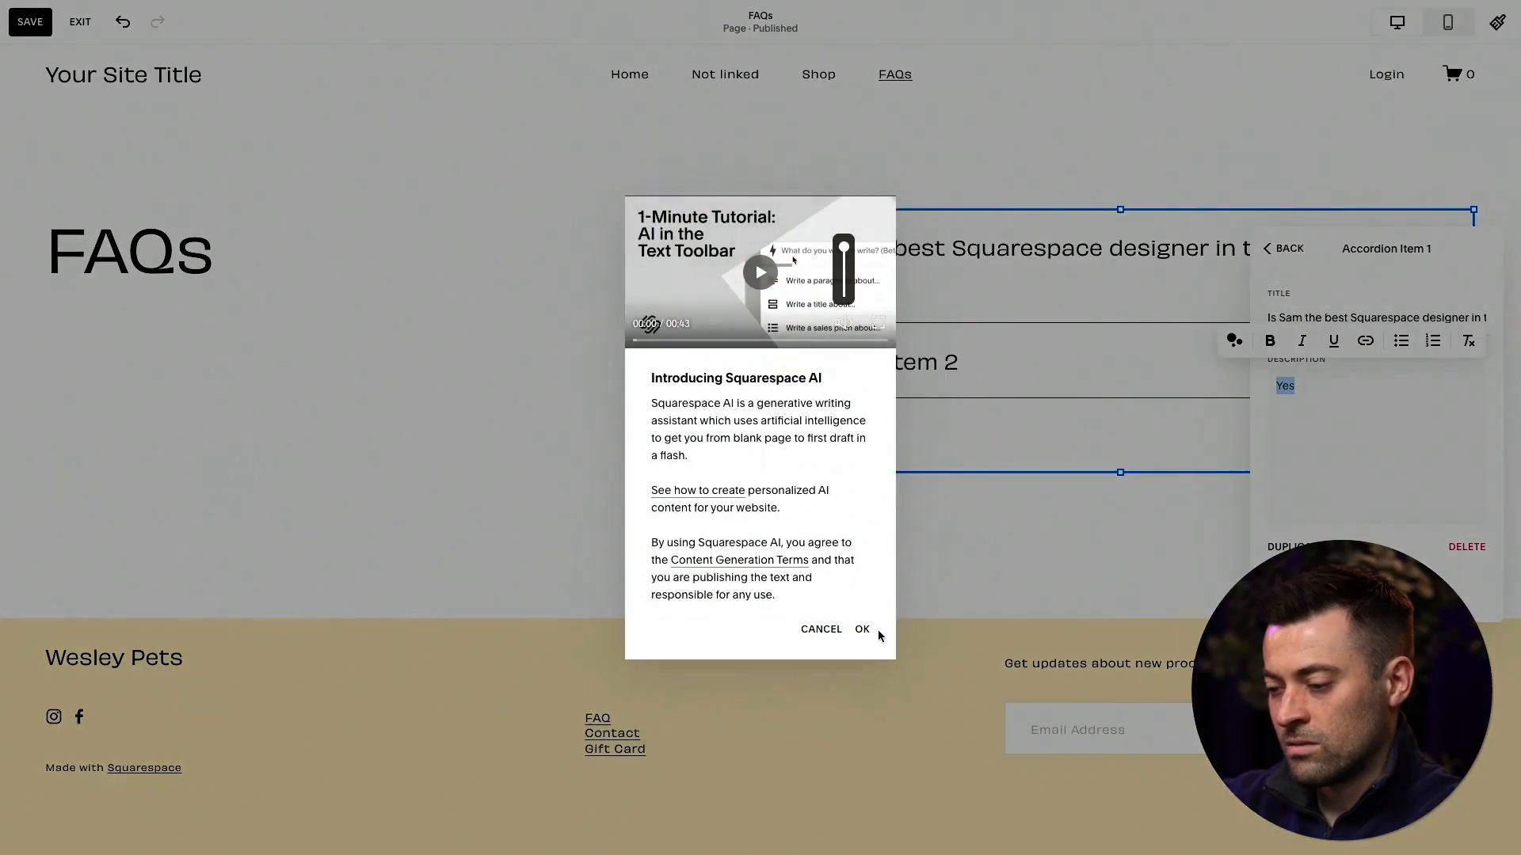
click(869, 630)
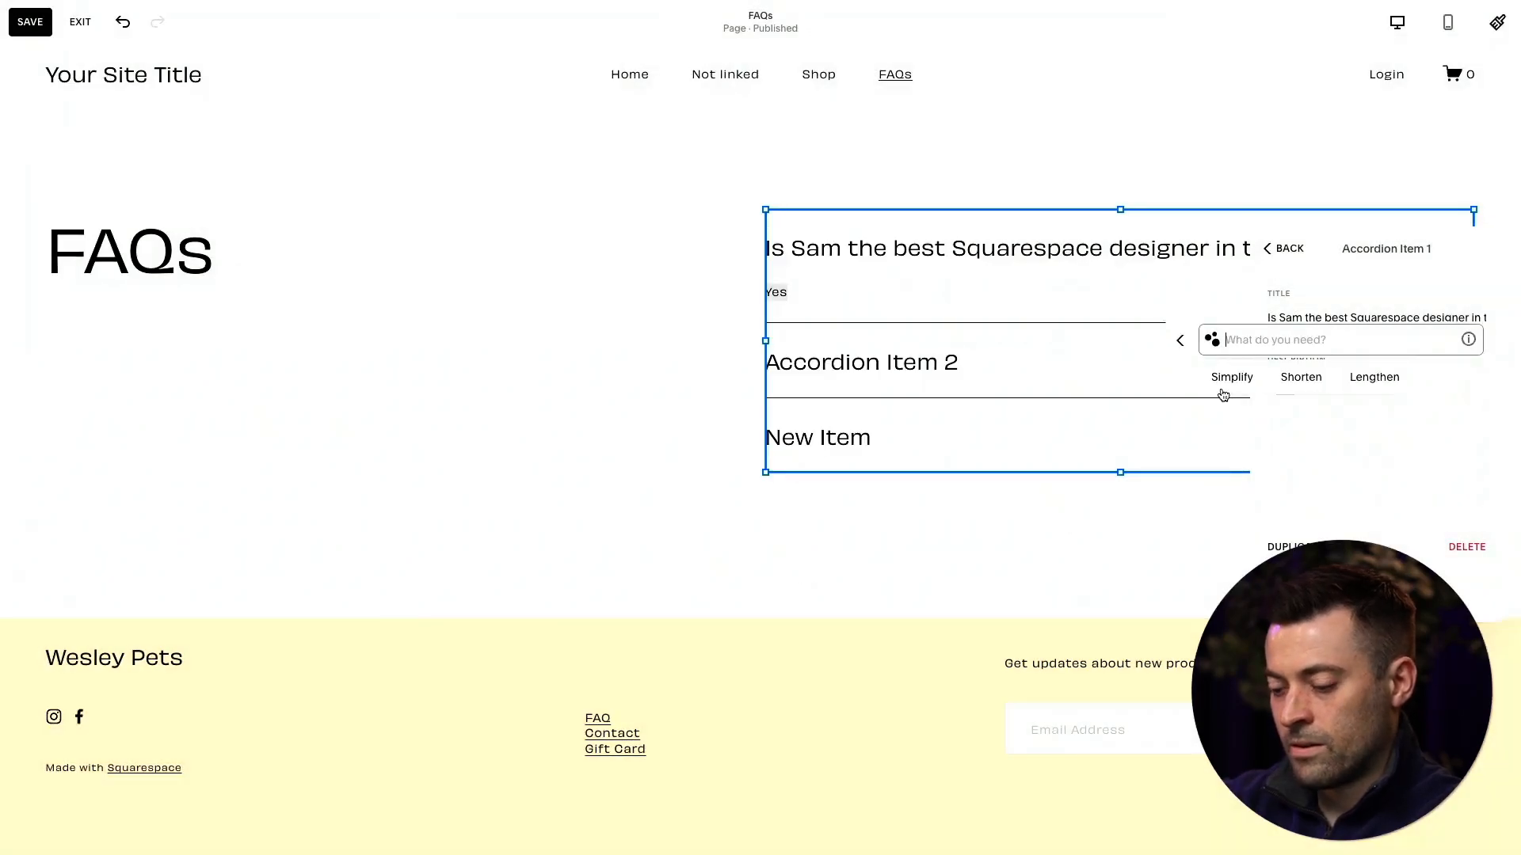
text(Answer whether Sam is the best)
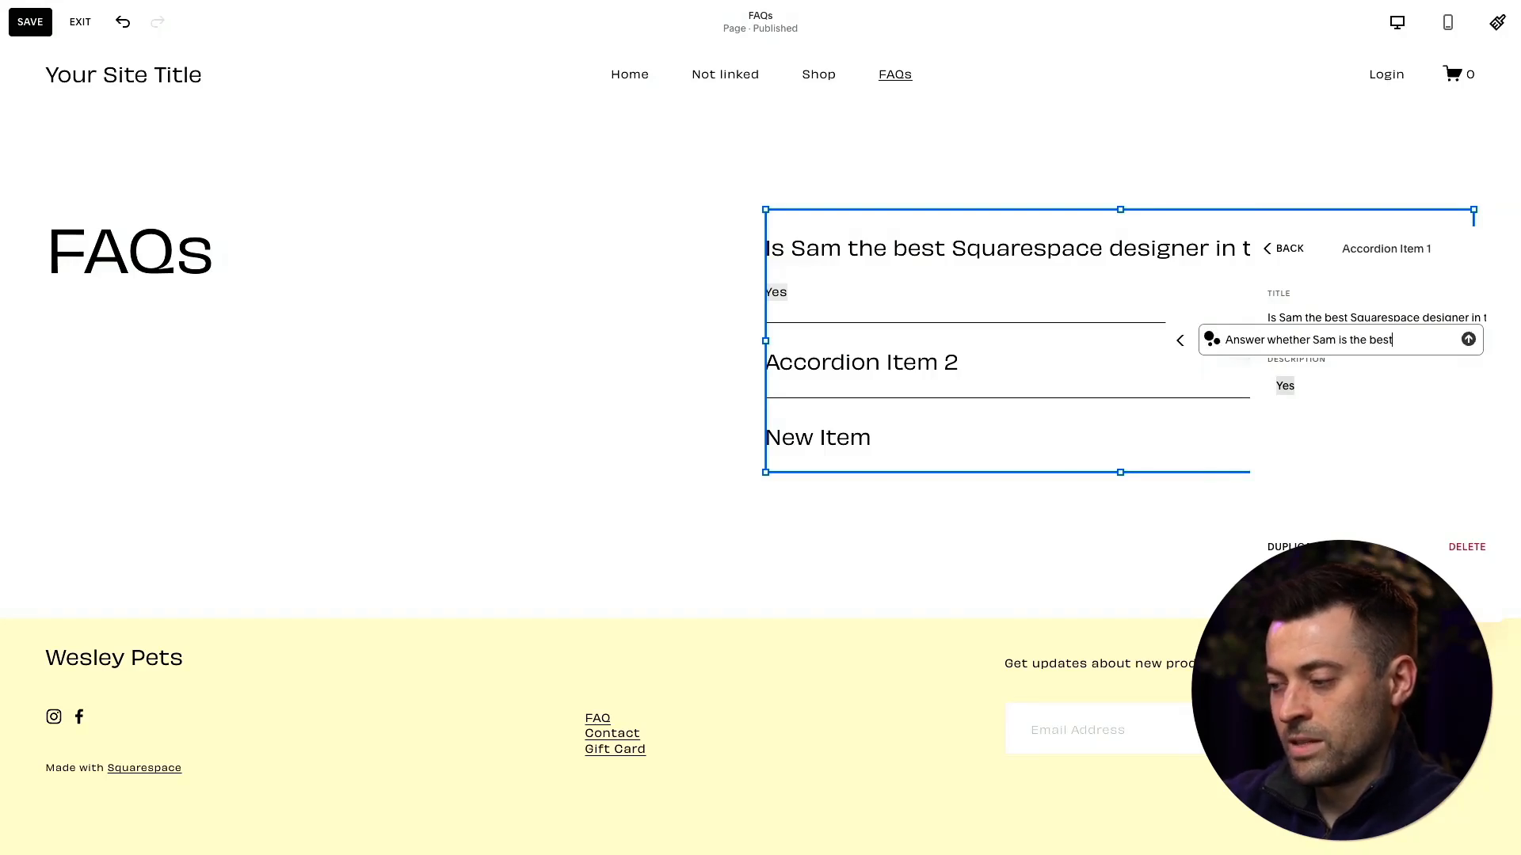
key(Return)
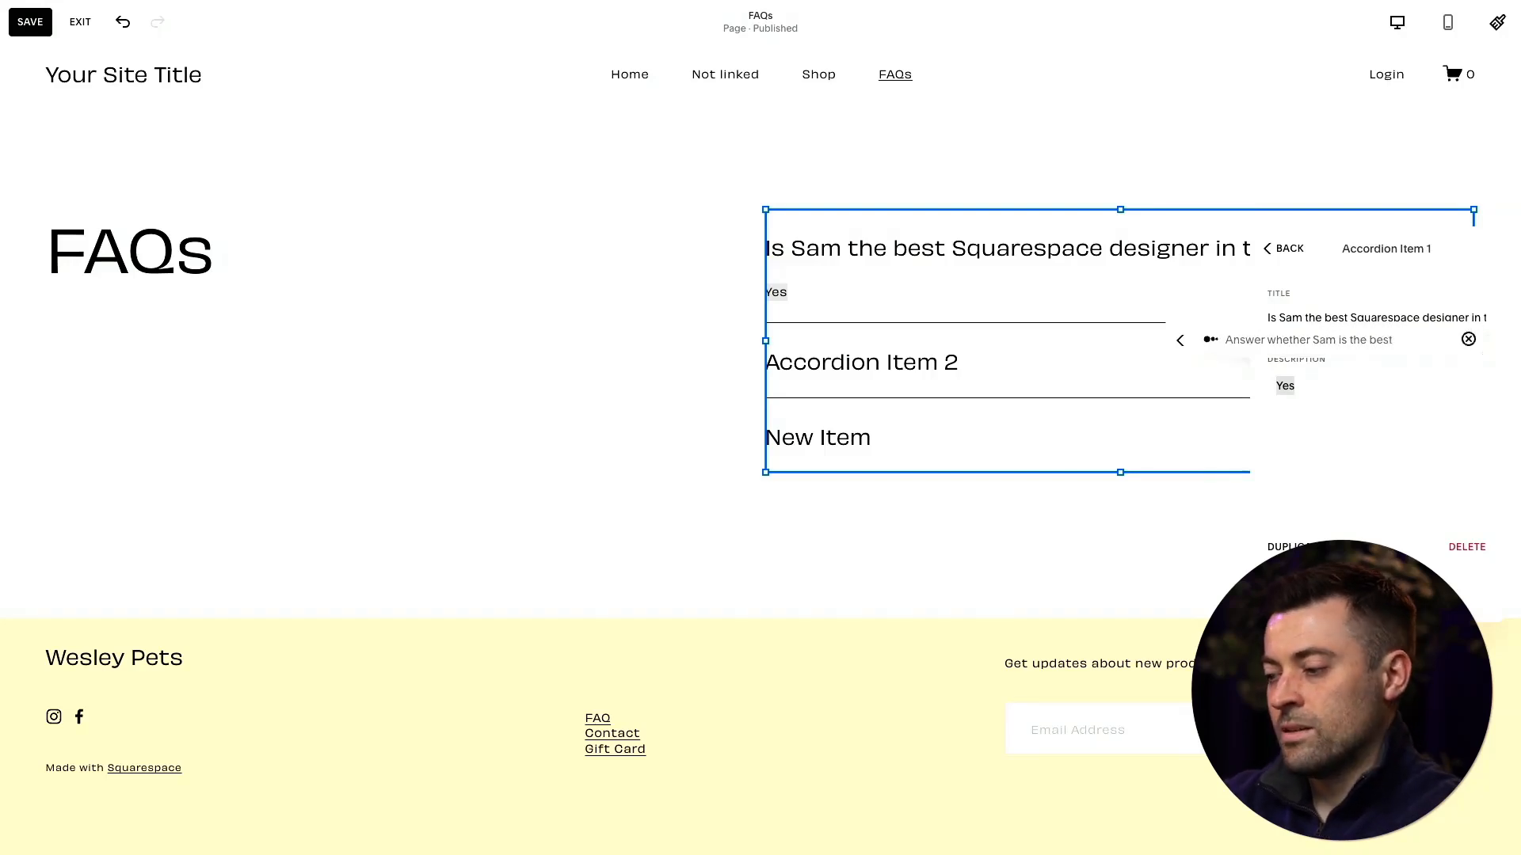
- Keep the generated answer as the description, remove the blank line above it and leave the AI prompt
click(1400, 431)
click(1417, 408)
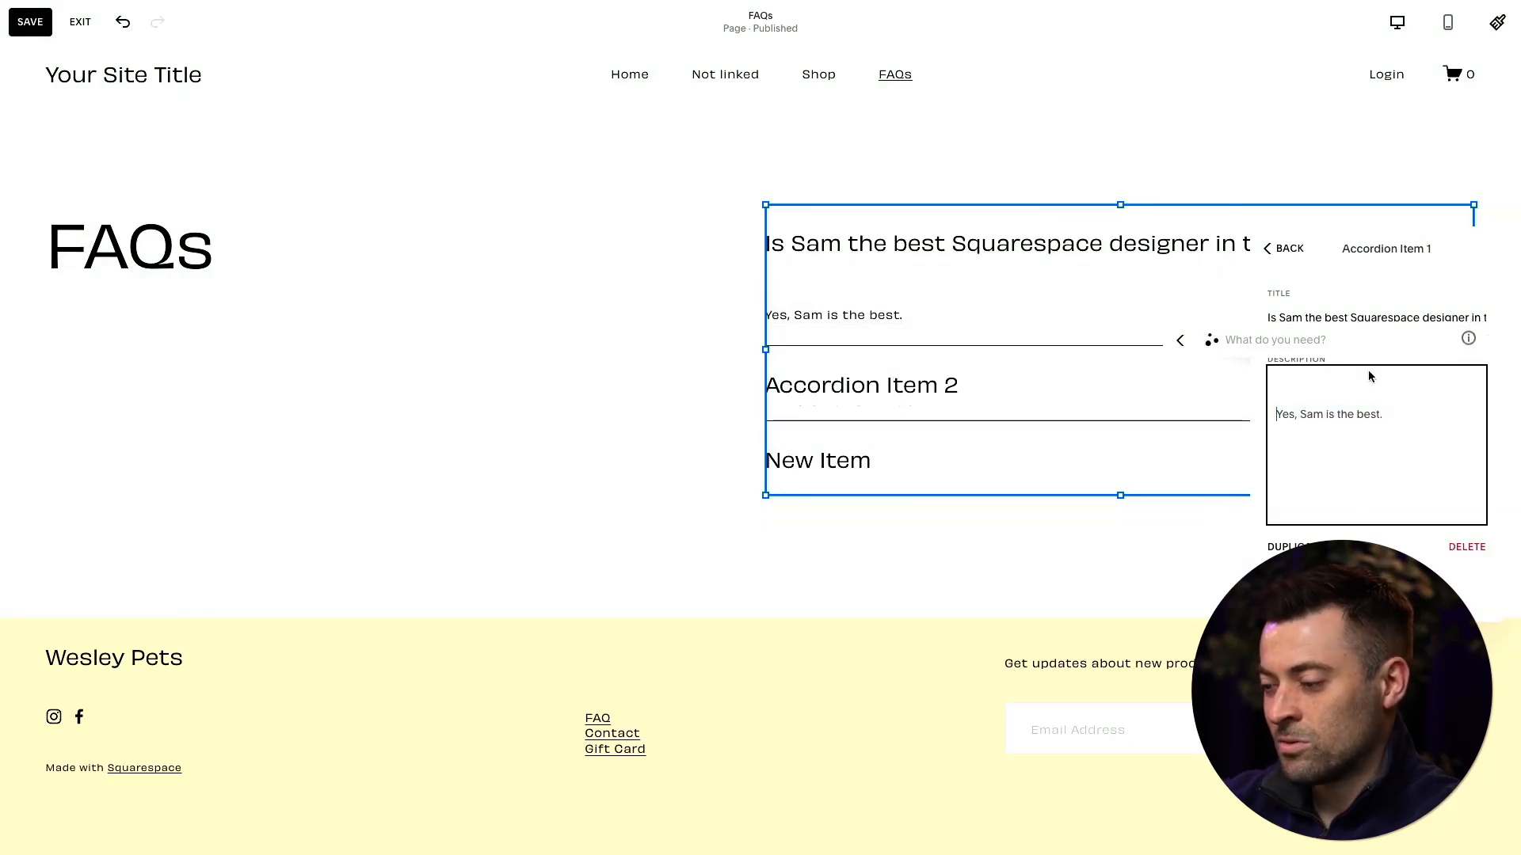
key(BackSpace)
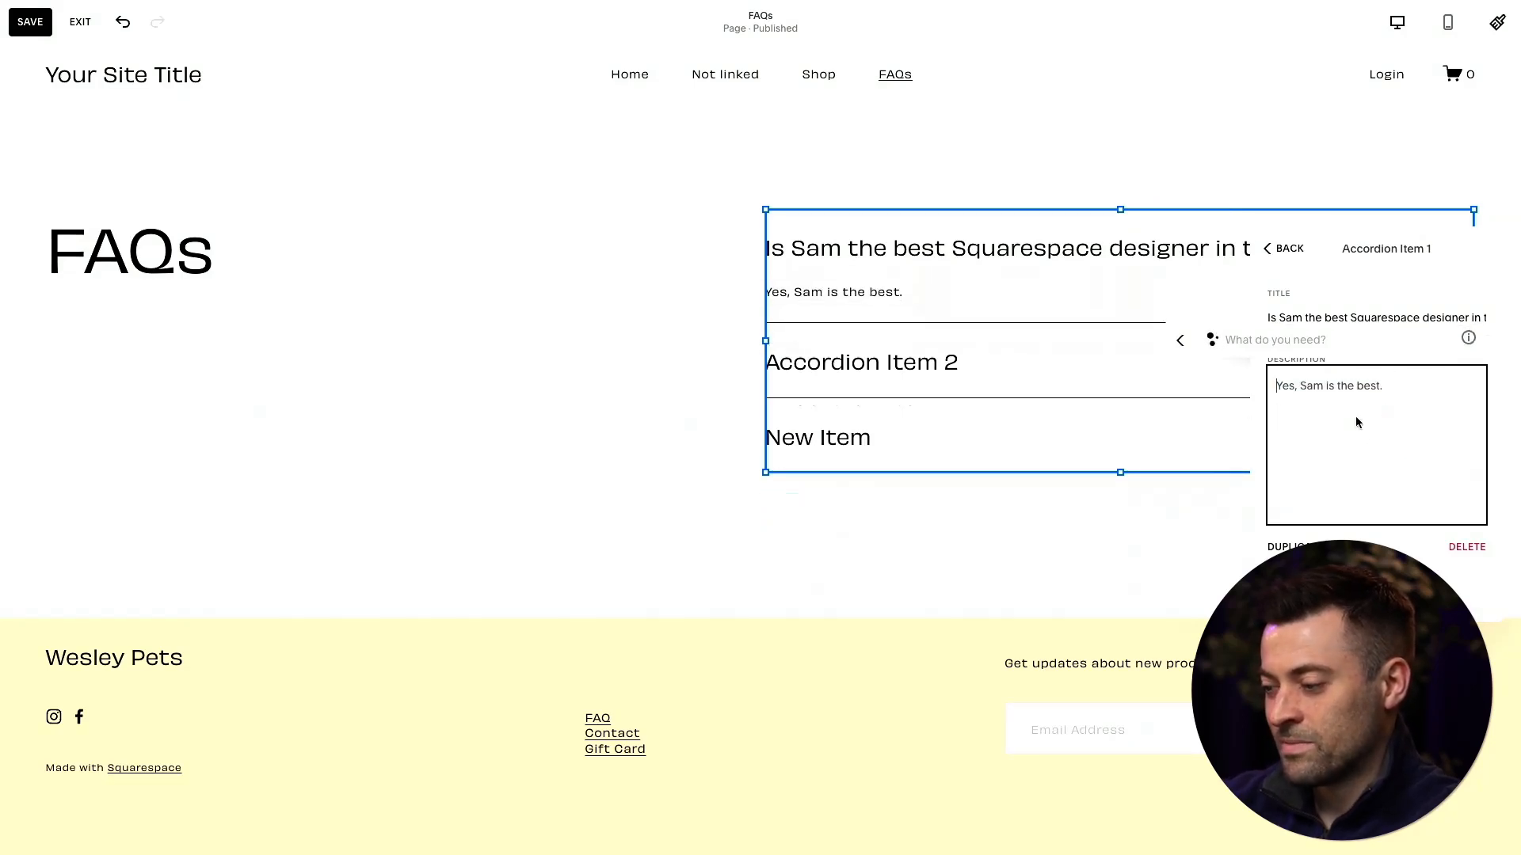
click(1183, 343)
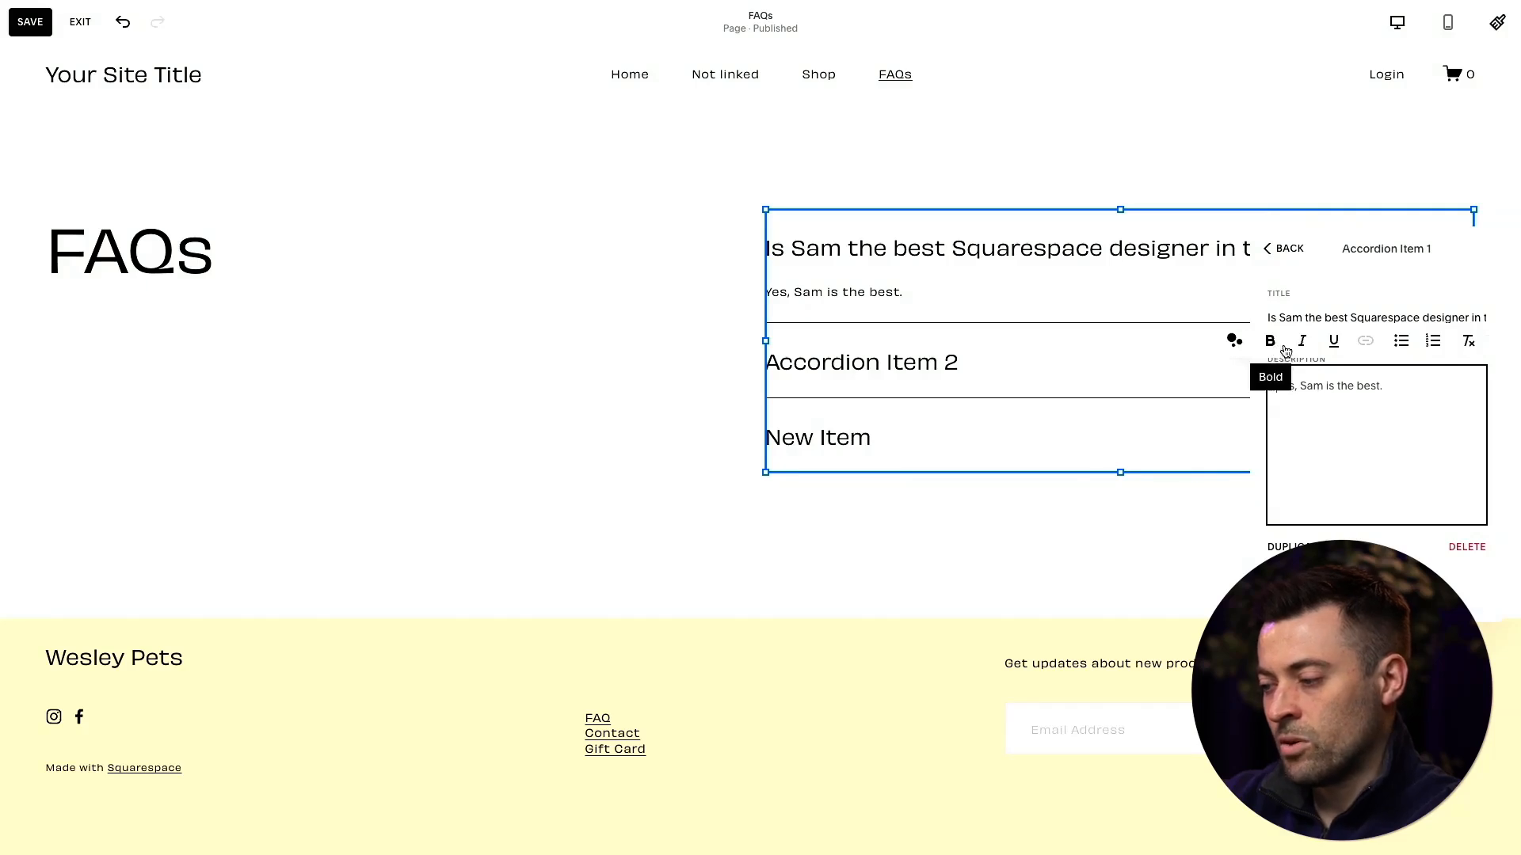
- Format the first item's description as a bullet list after trying a numbered list, and return to the item list
click(1399, 343)
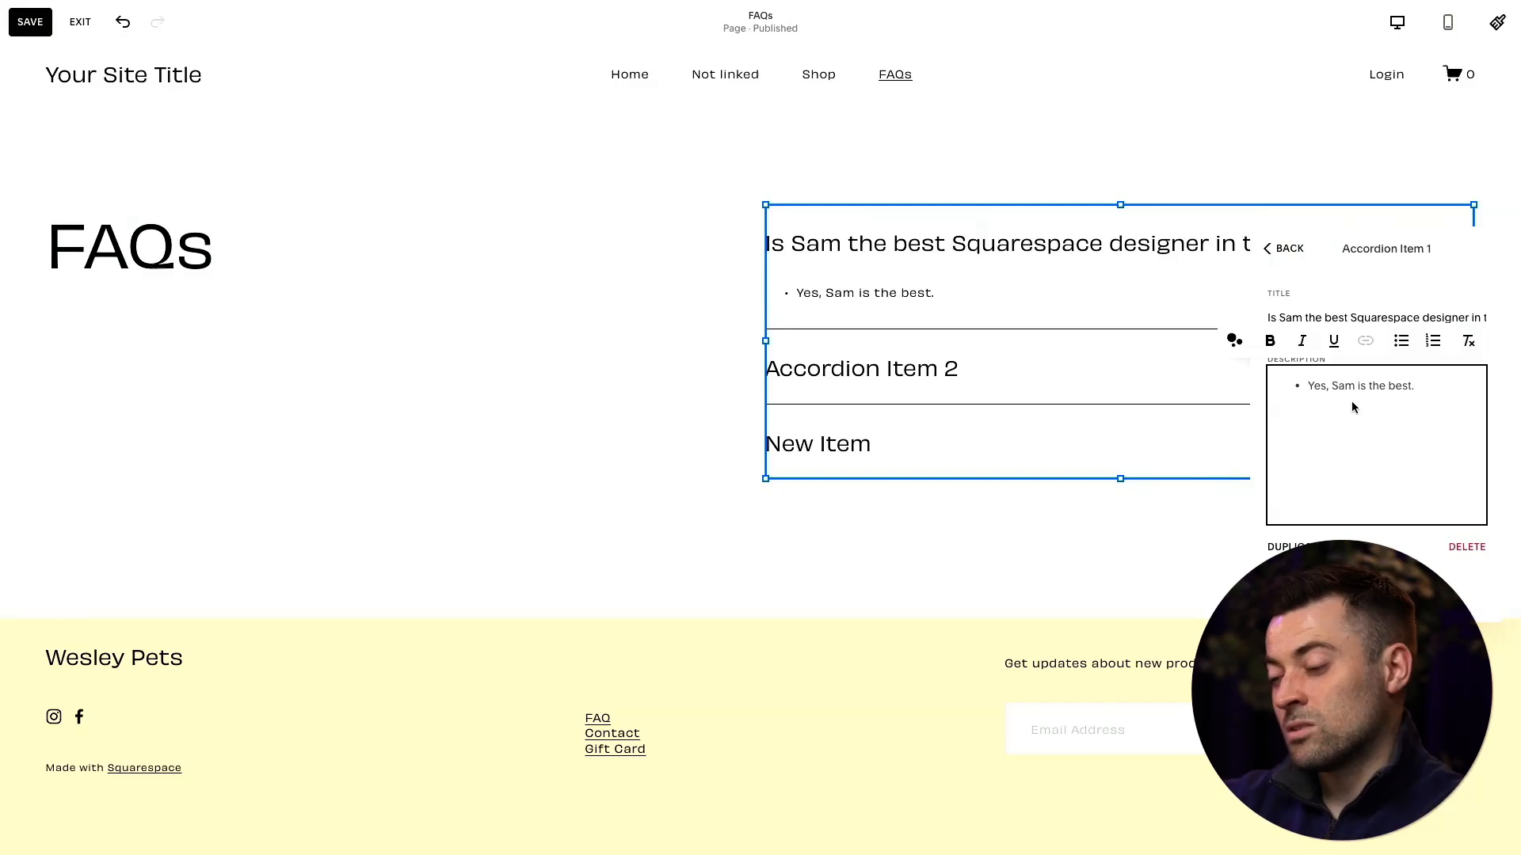
click(1431, 342)
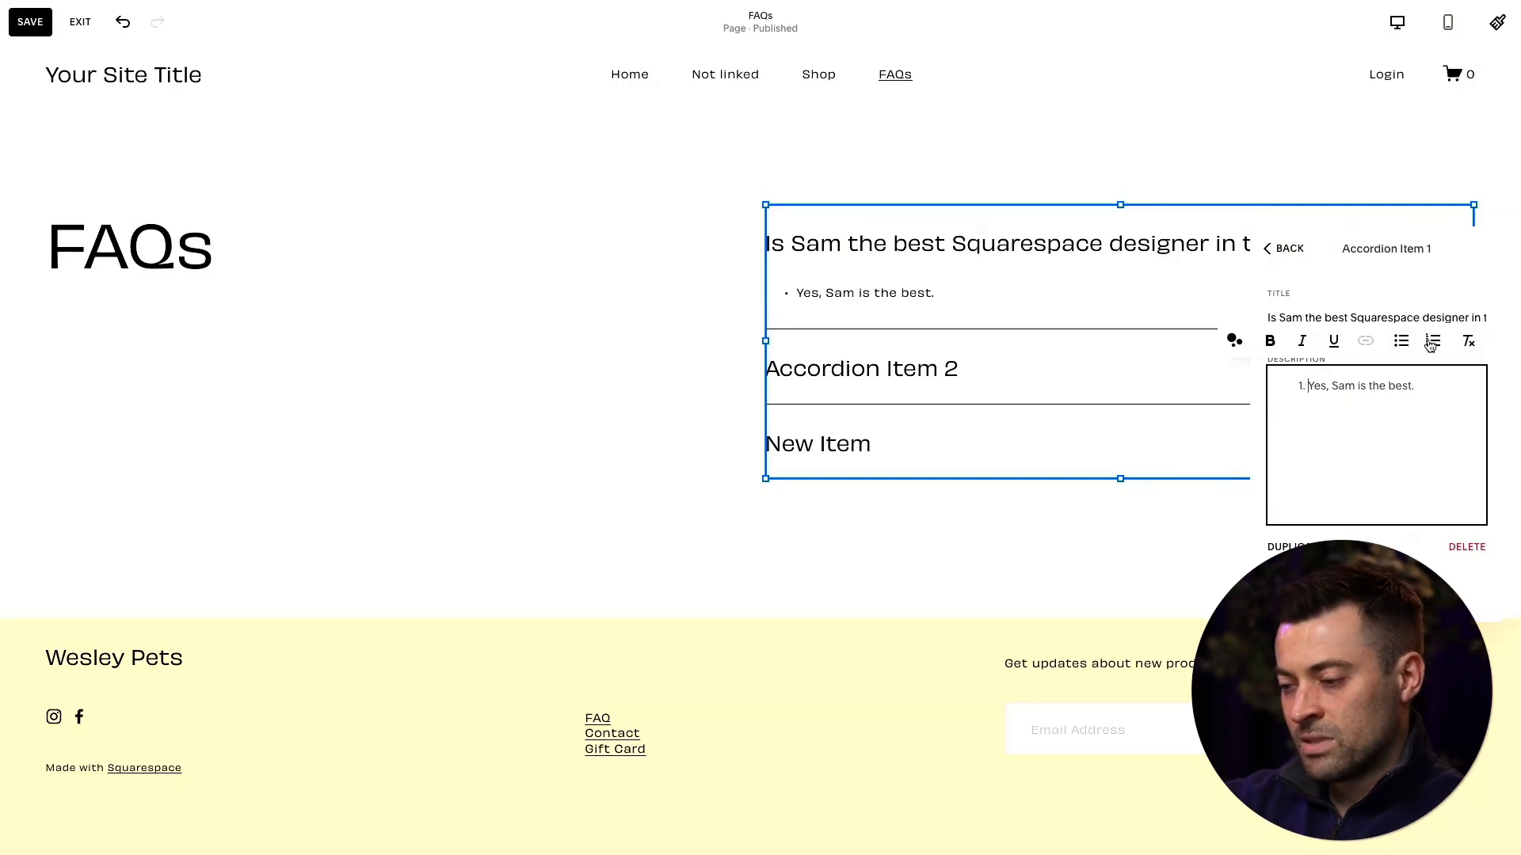
click(1399, 342)
click(1282, 260)
click(1282, 260)
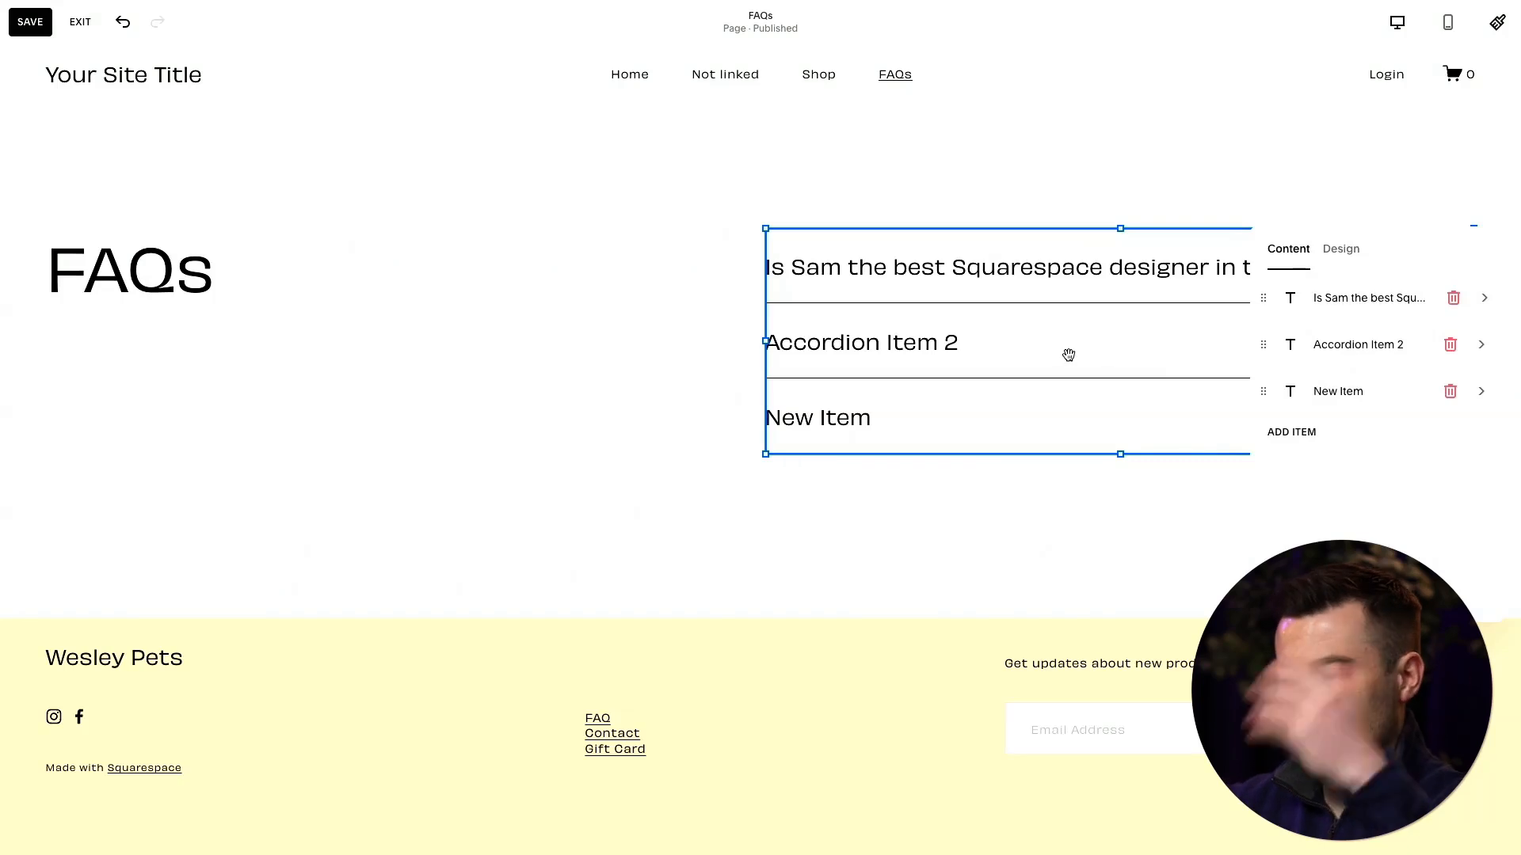
- Try the Heading 3 style on the accordion titles
click(1338, 252)
click(1353, 319)
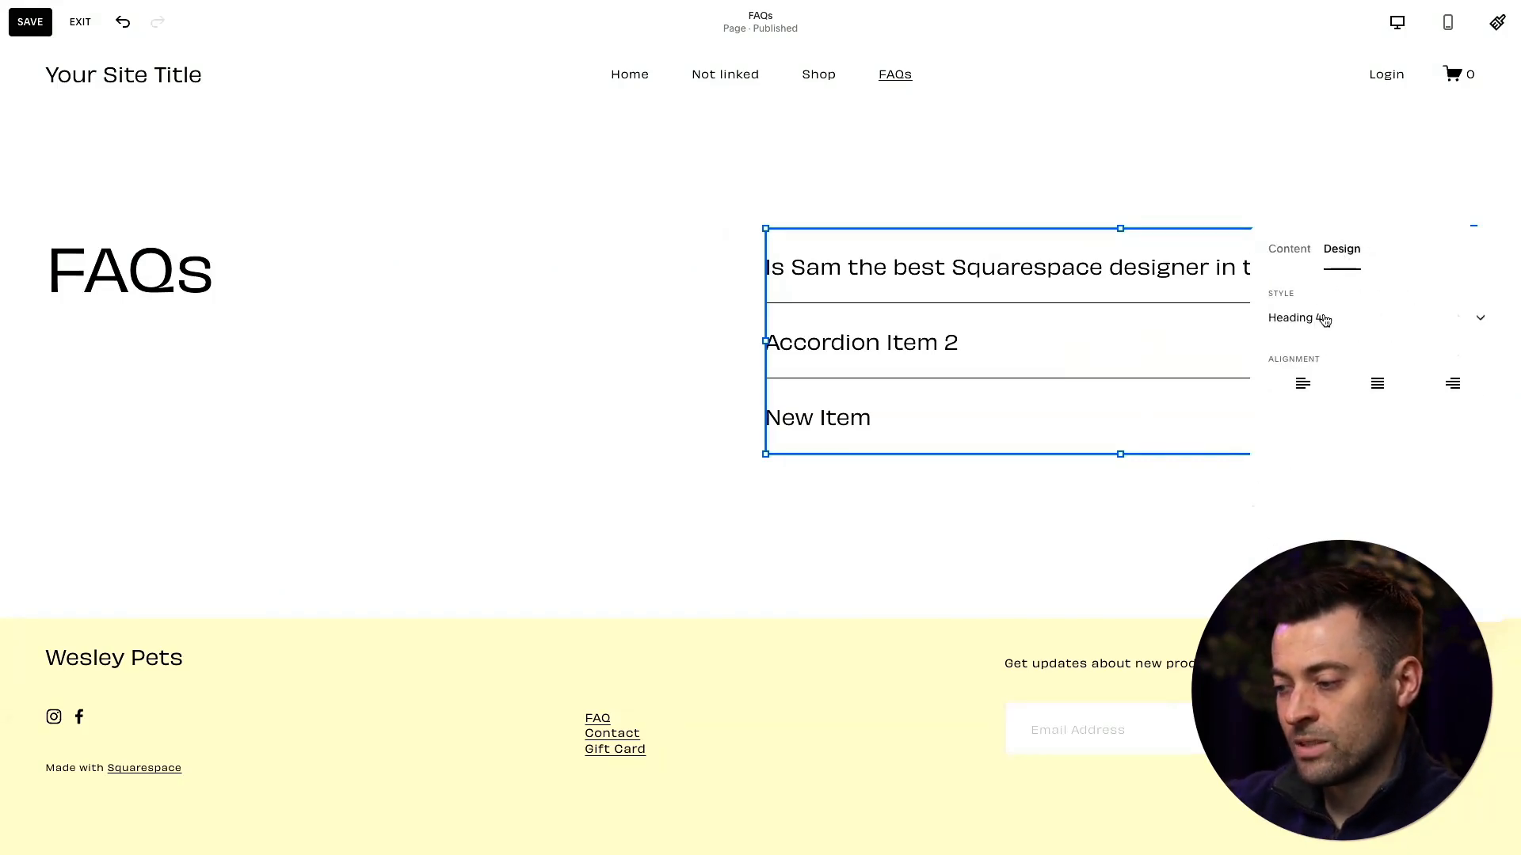
click(1367, 331)
click(1344, 284)
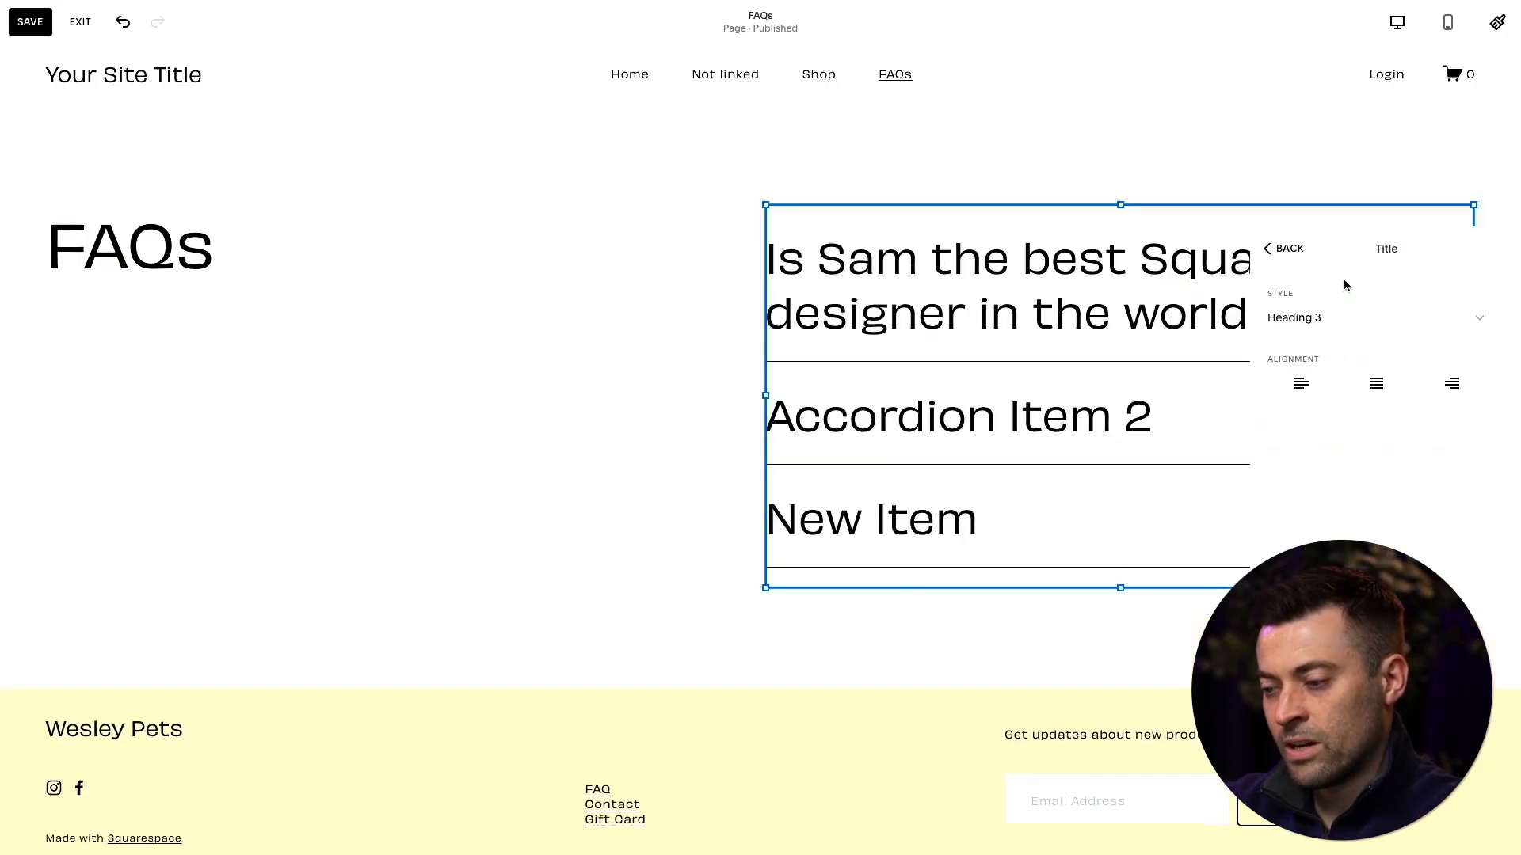
- Set the accordion titles' style back to Heading 4
click(1325, 252)
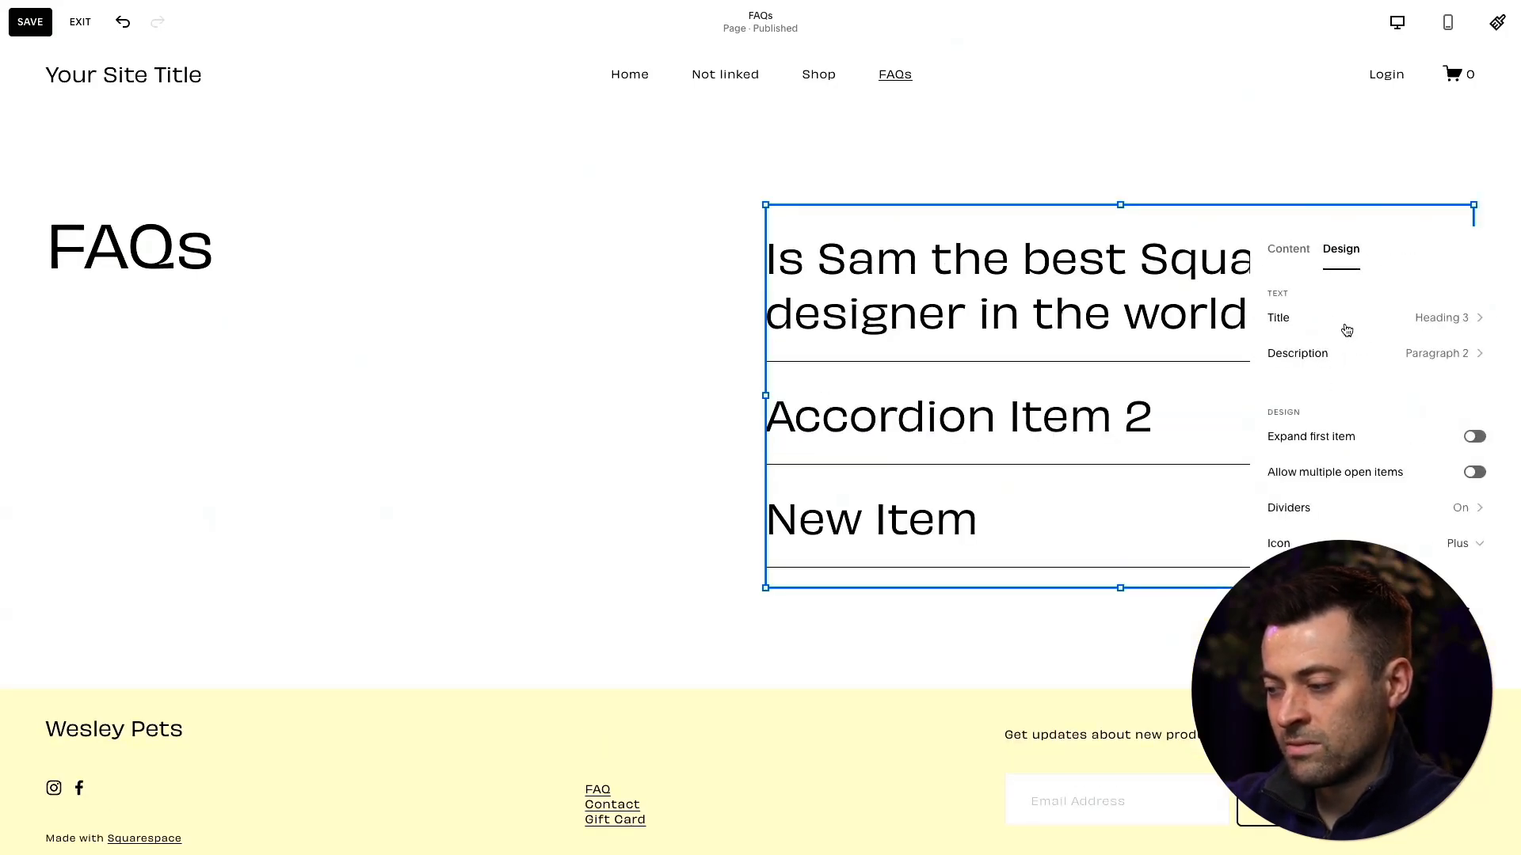
click(1343, 331)
click(1342, 336)
click(1342, 358)
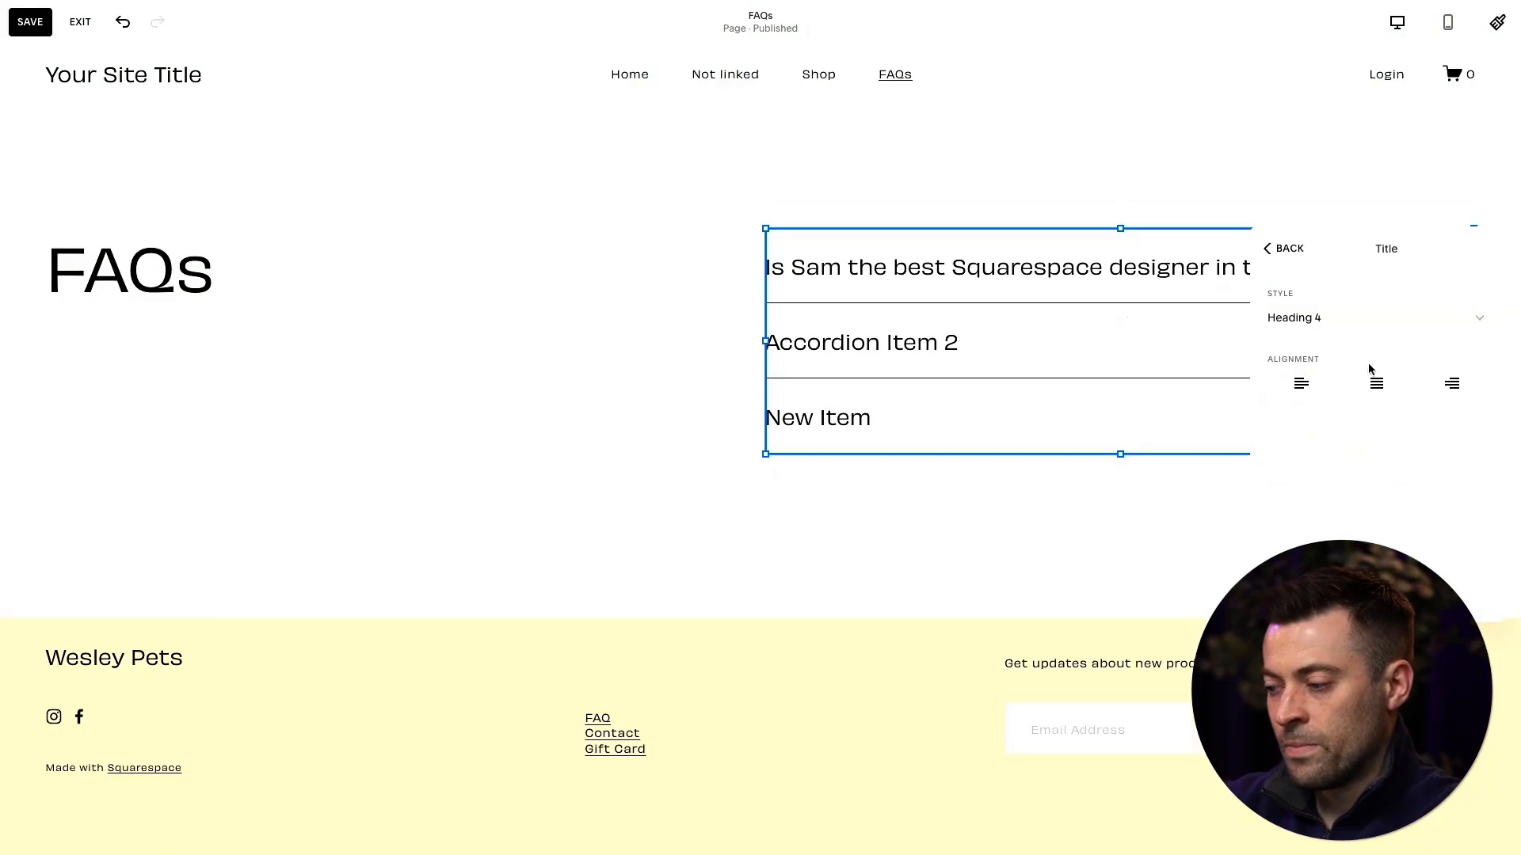
- Try centre and right alignment on the accordion titles, then restore left alignment
click(1379, 391)
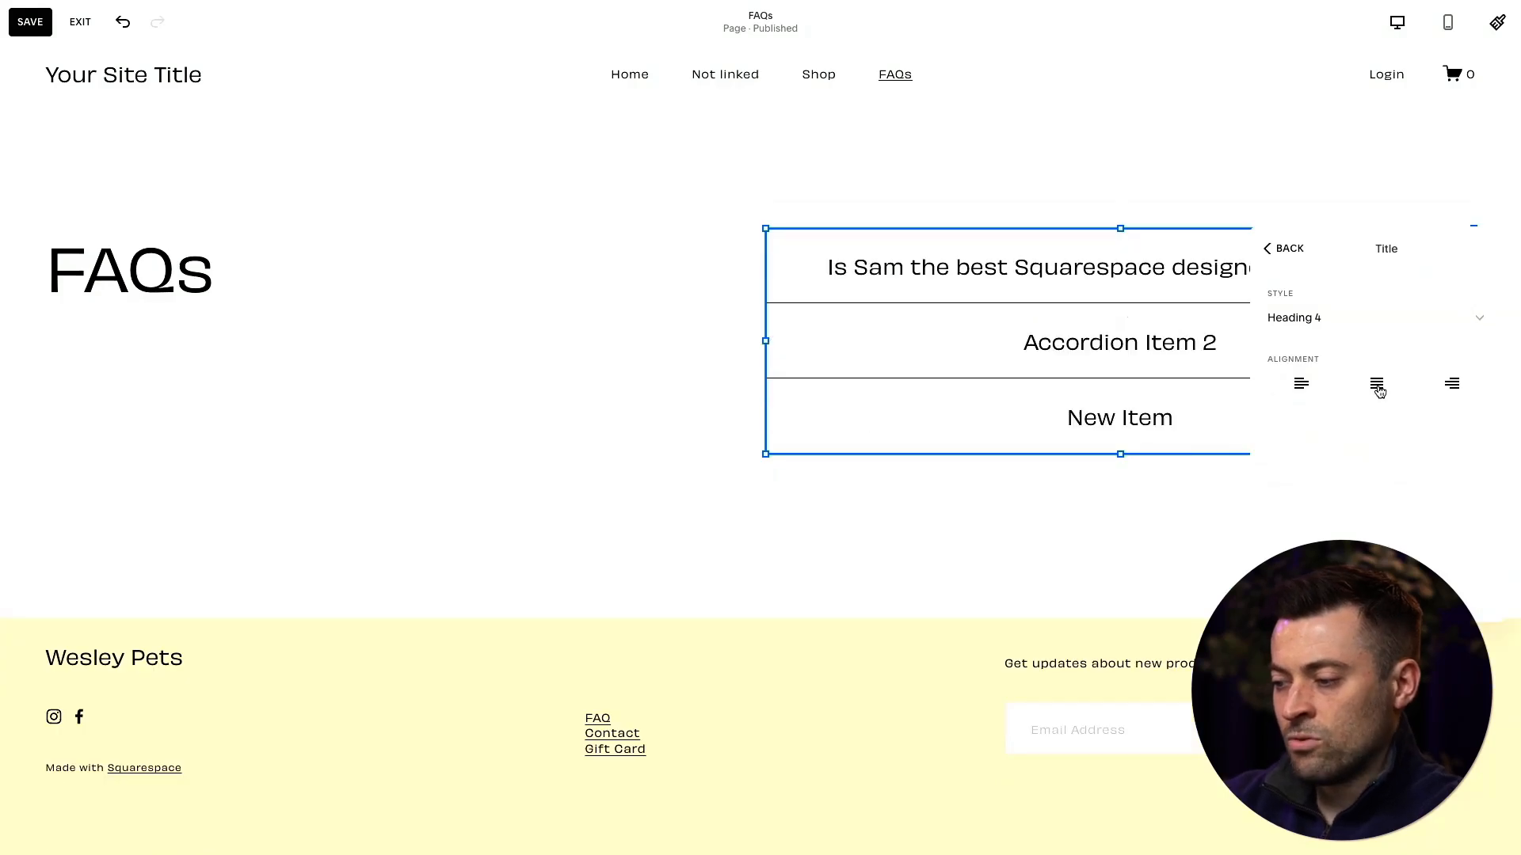
click(1459, 391)
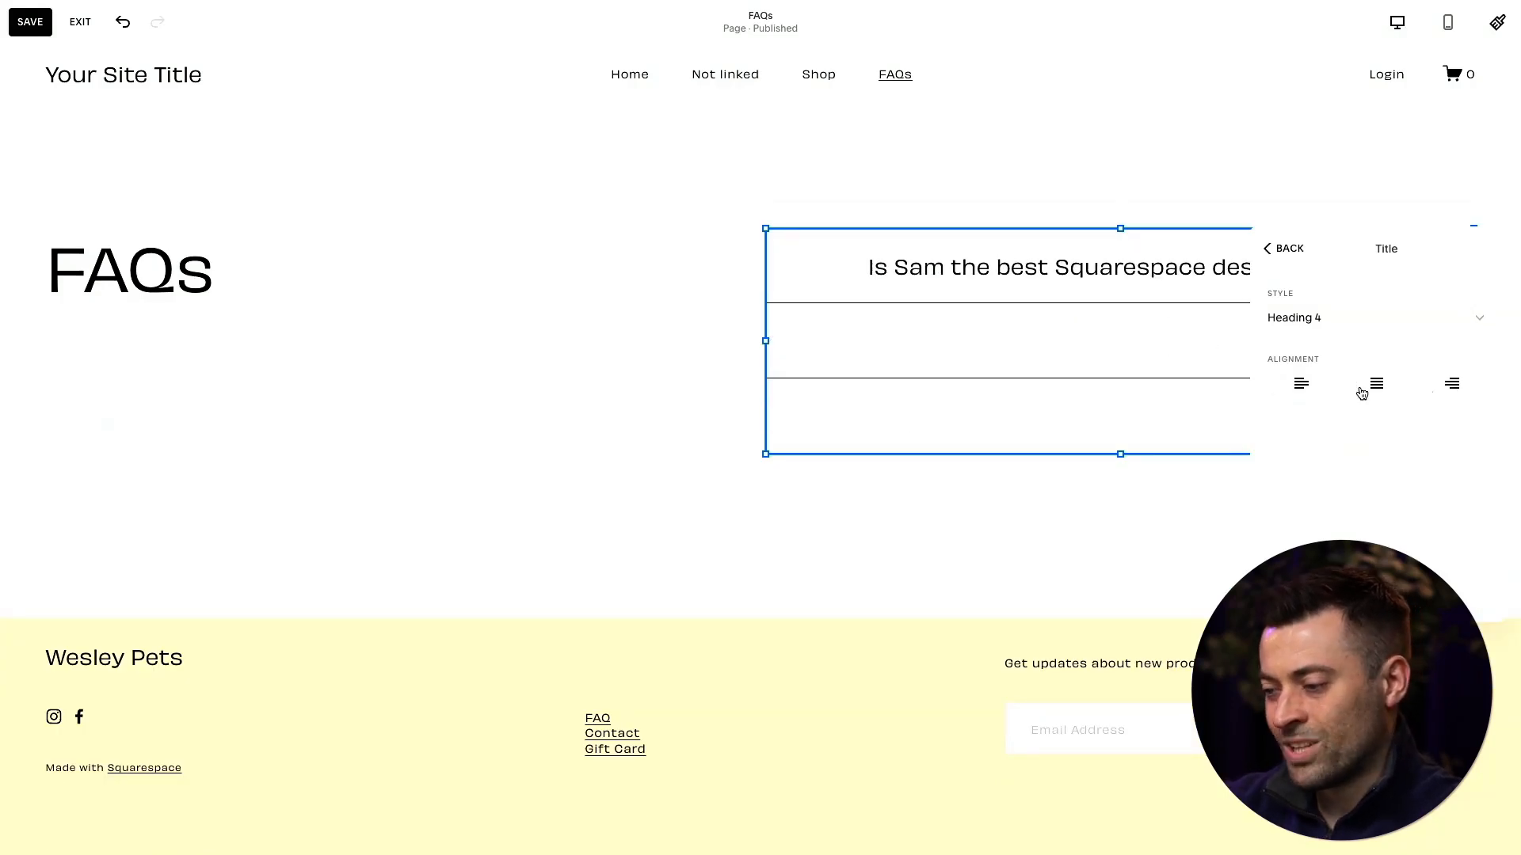
click(1302, 382)
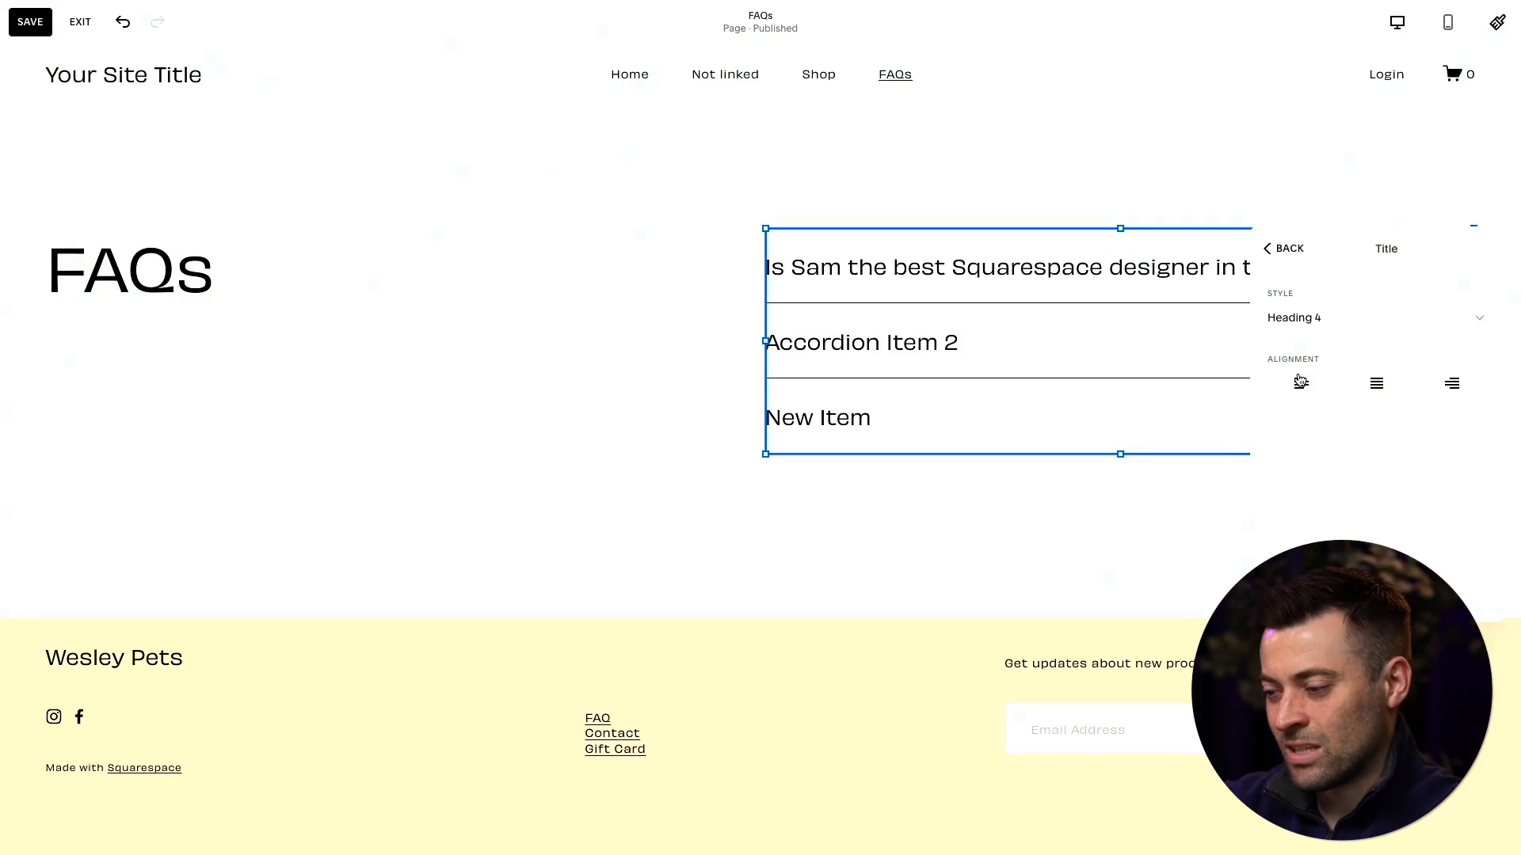
- Try the L width for the accordion descriptions and set it back to M, keeping the Paragraph 2 style
click(1289, 251)
click(1361, 353)
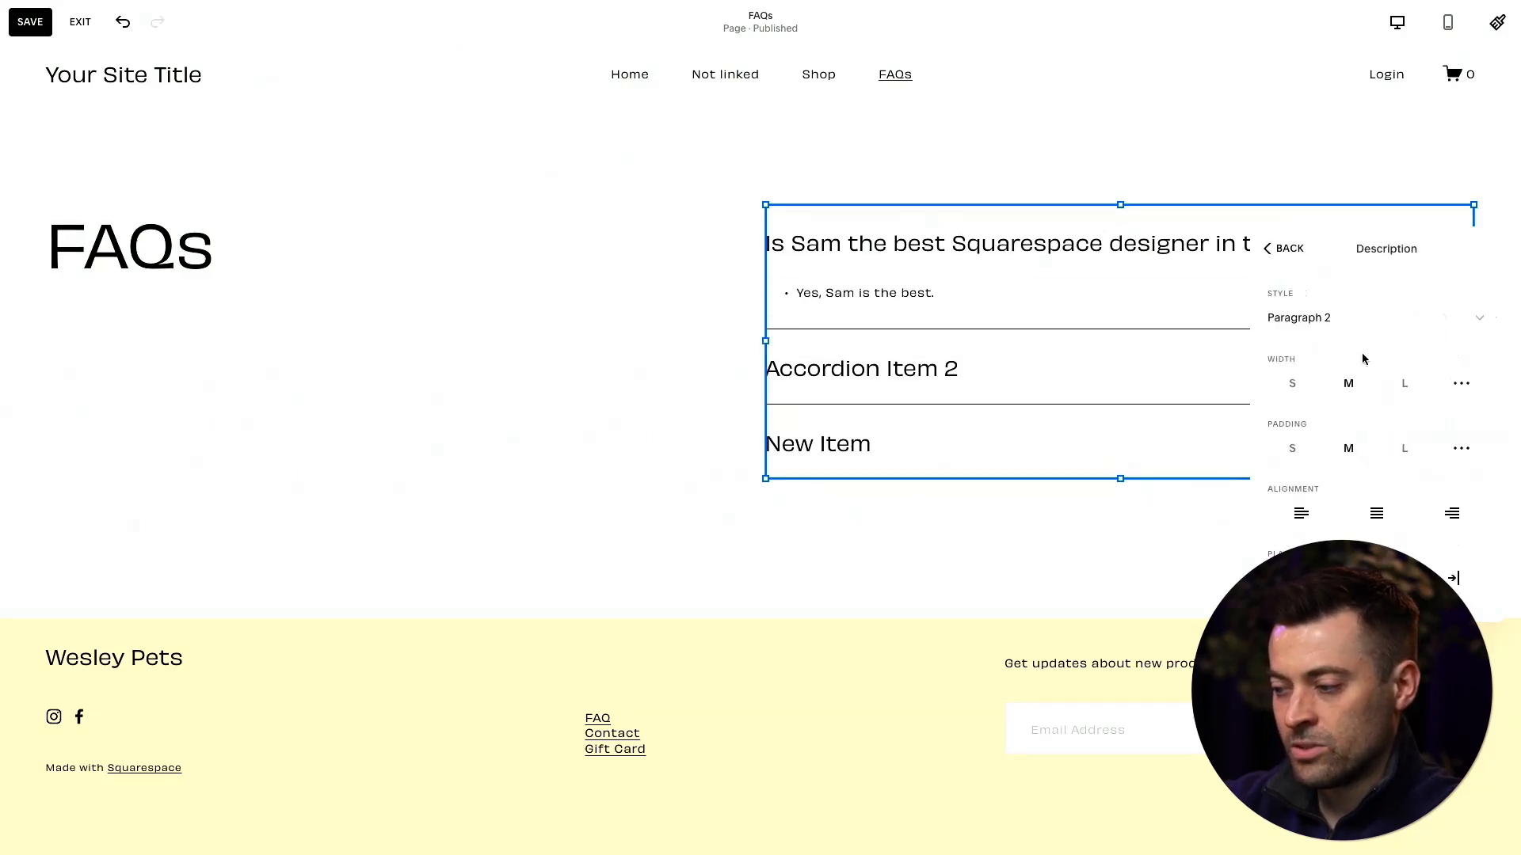
click(1369, 310)
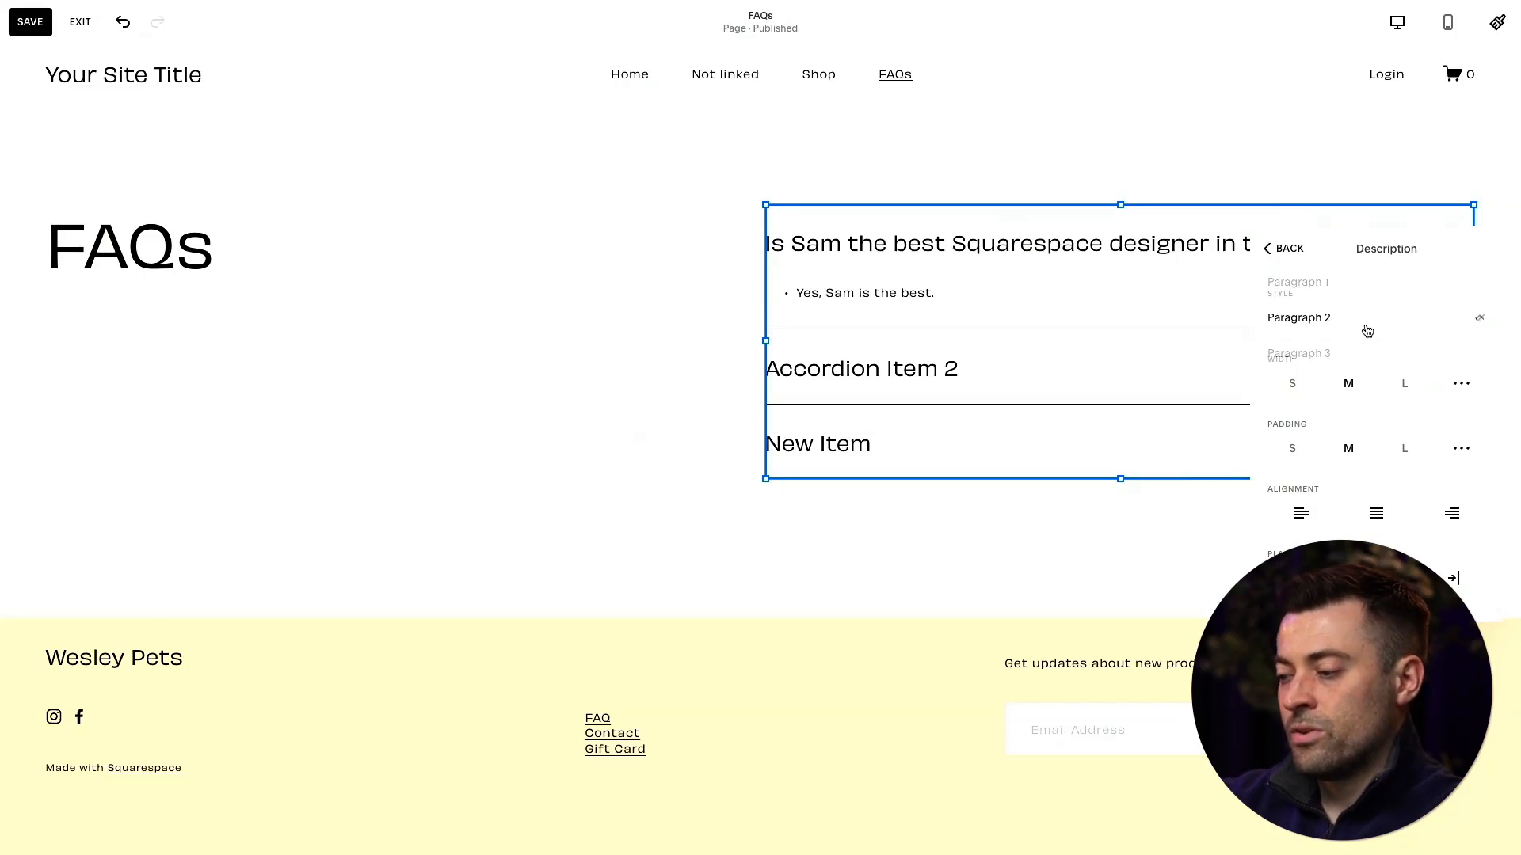
click(1354, 246)
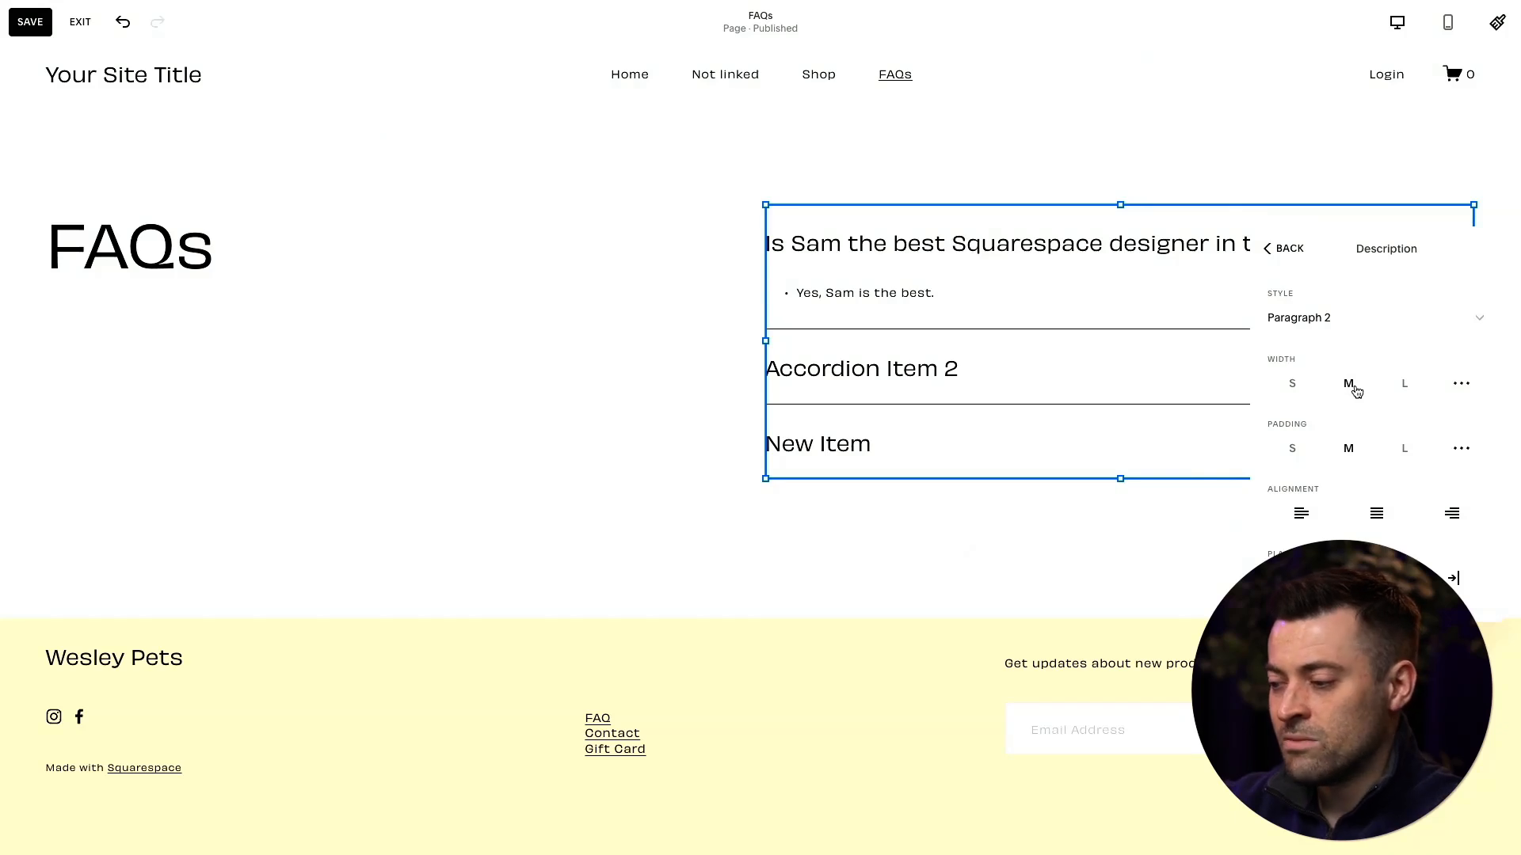
click(1406, 388)
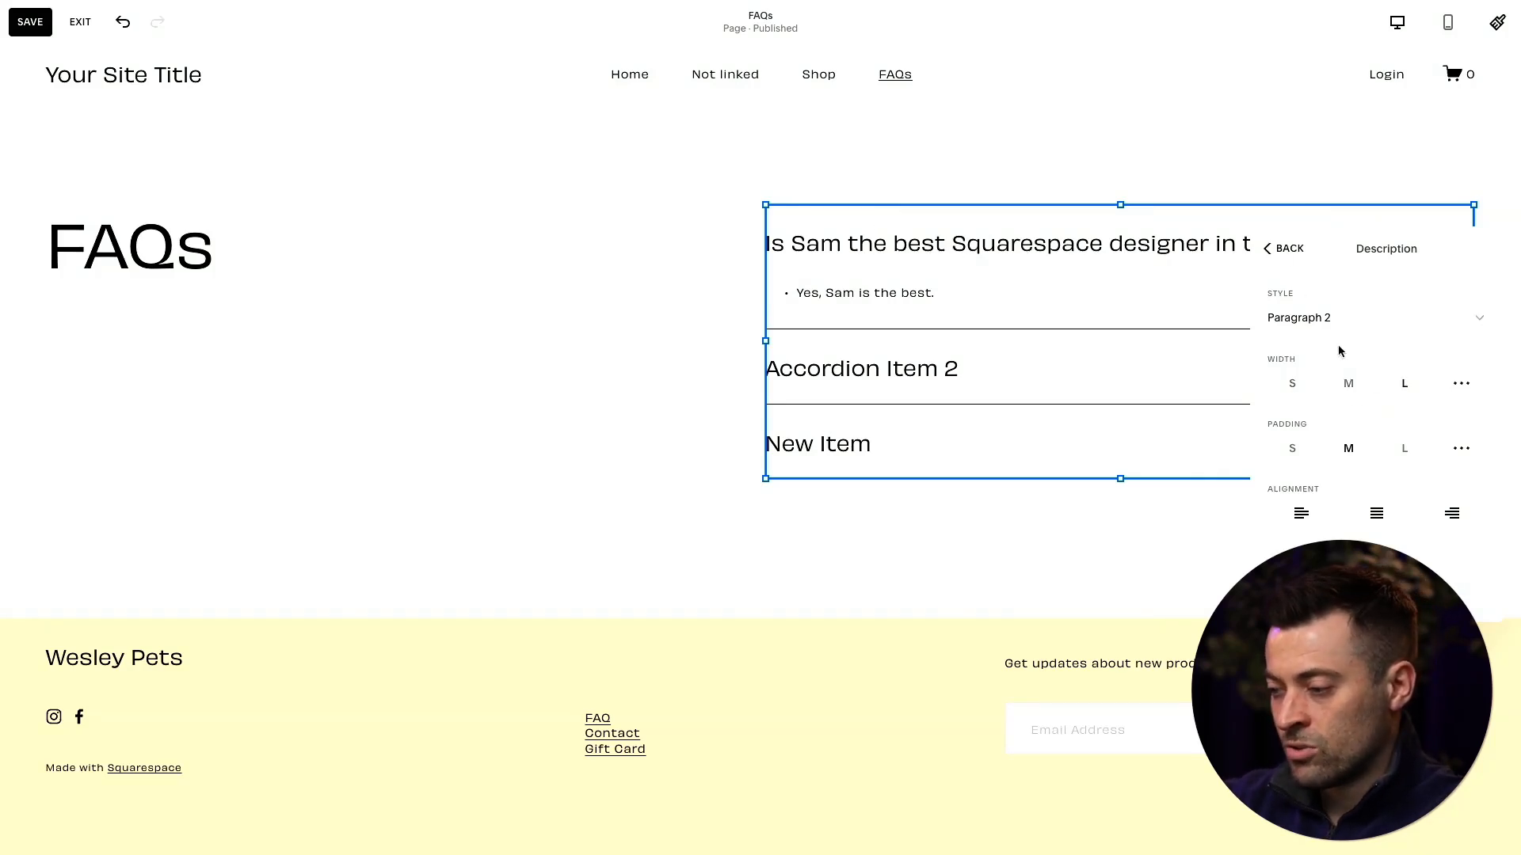
click(1348, 384)
click(1299, 249)
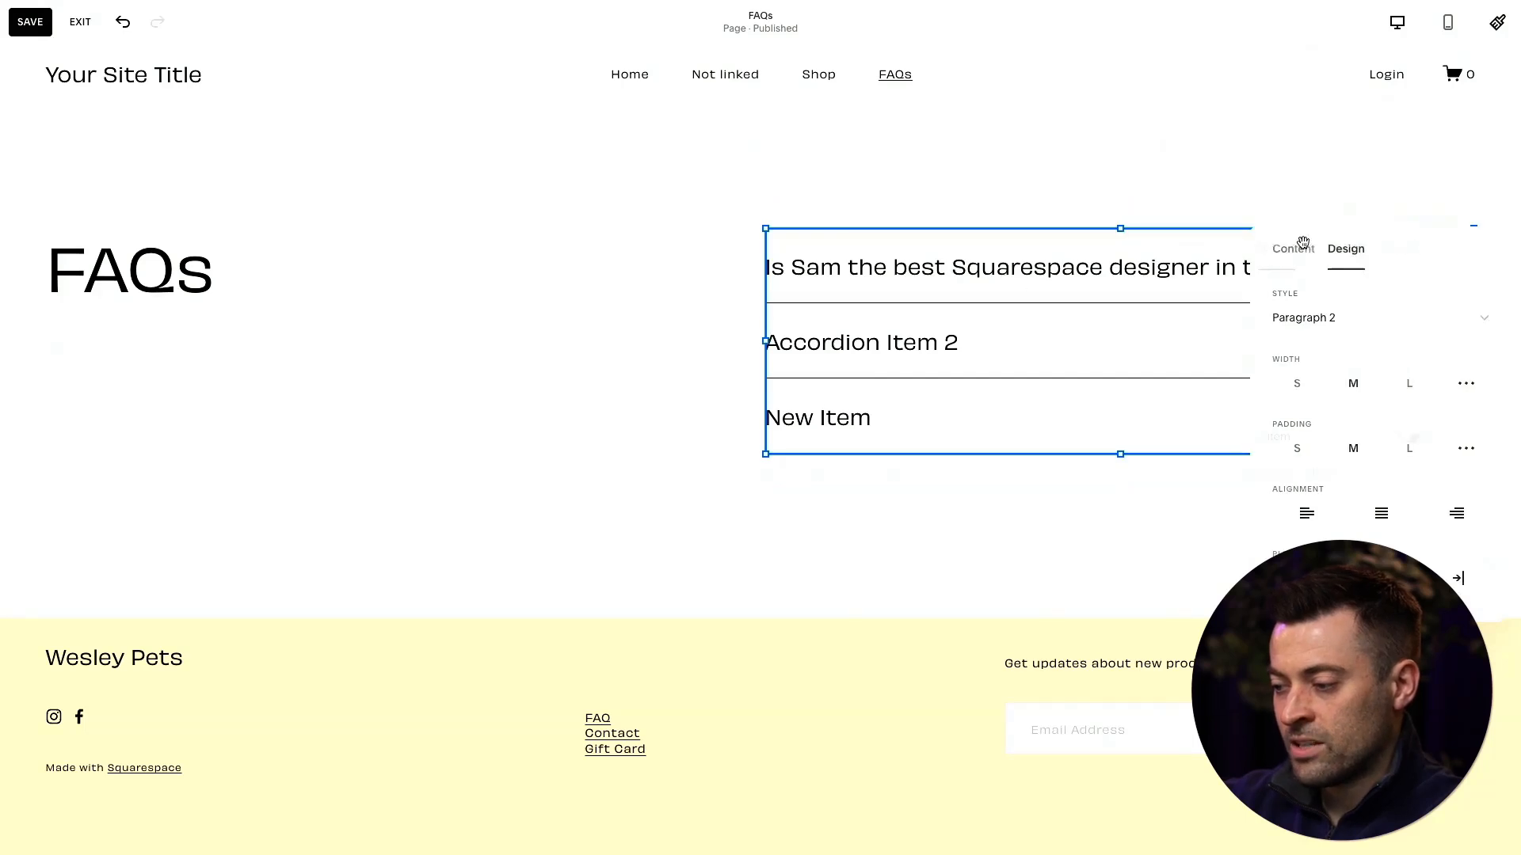
- Insert an AI-written paragraph above the existing answer in the first accordion item's description
click(1291, 252)
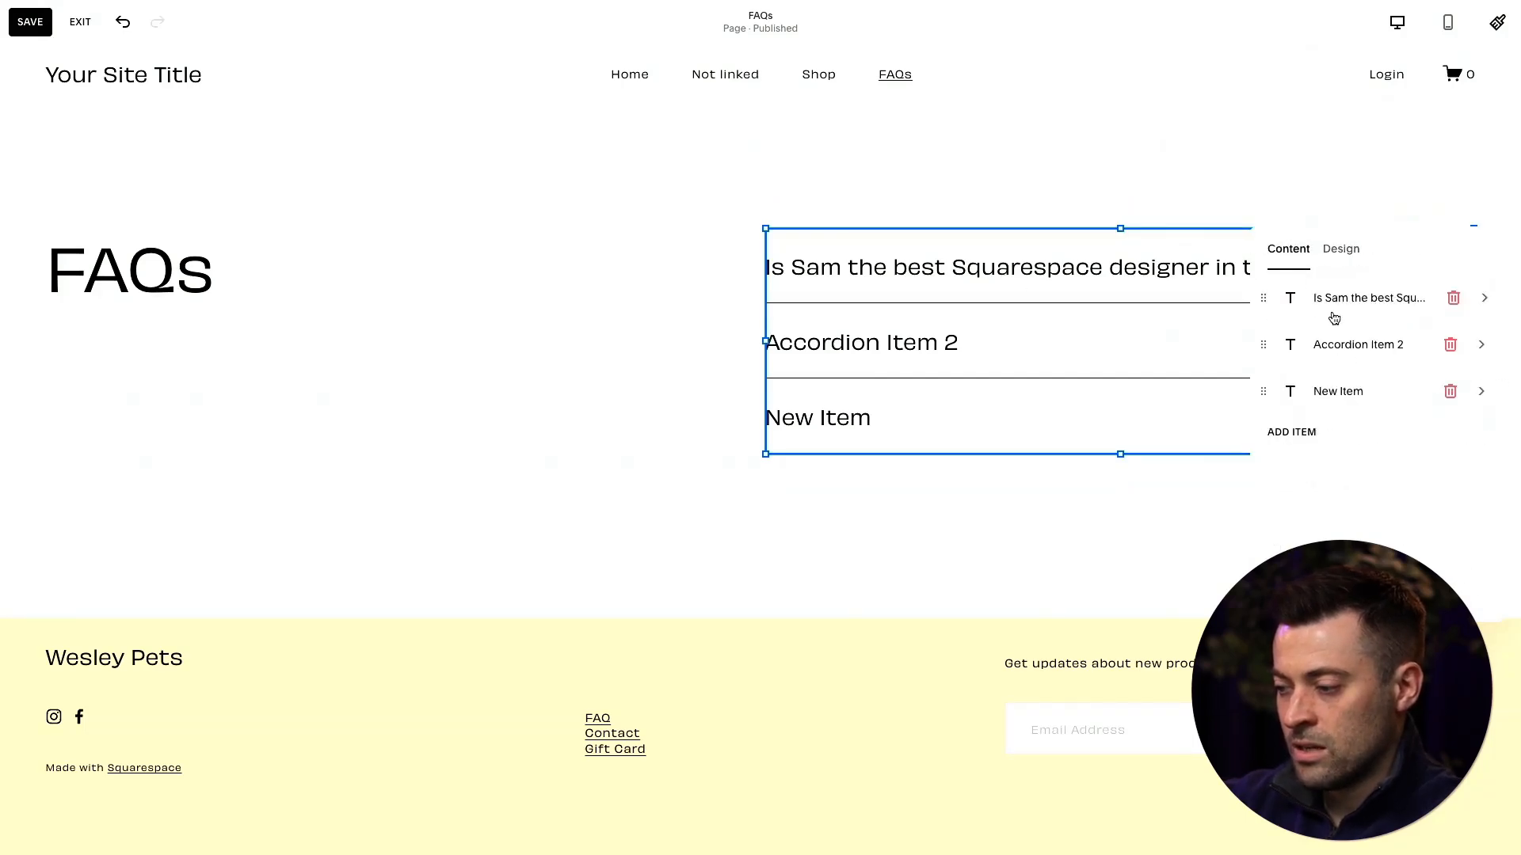
click(1337, 317)
click(1352, 400)
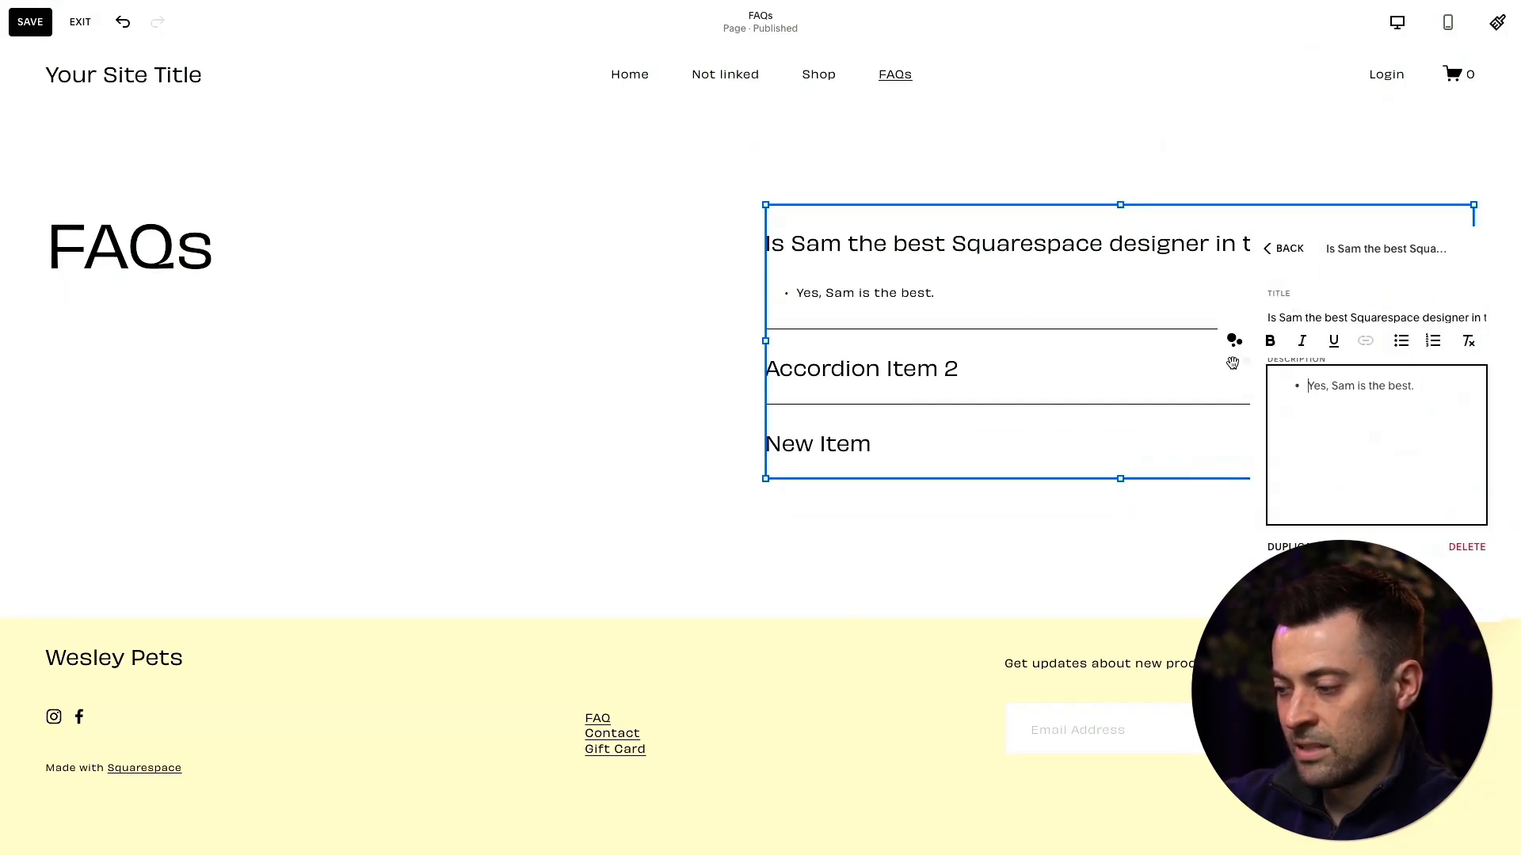
click(1234, 341)
click(1249, 376)
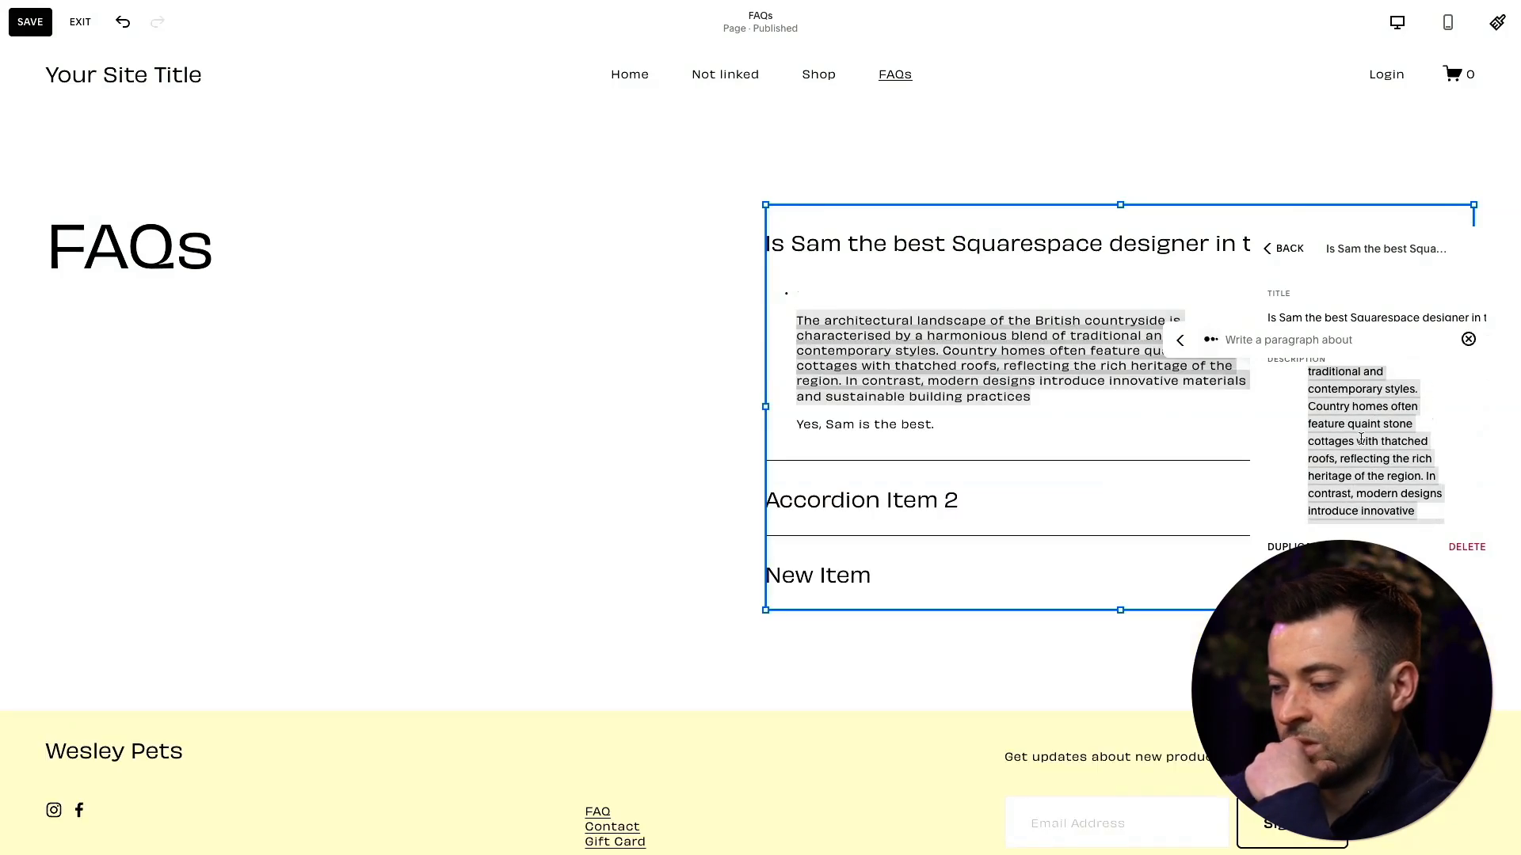
click(663, 377)
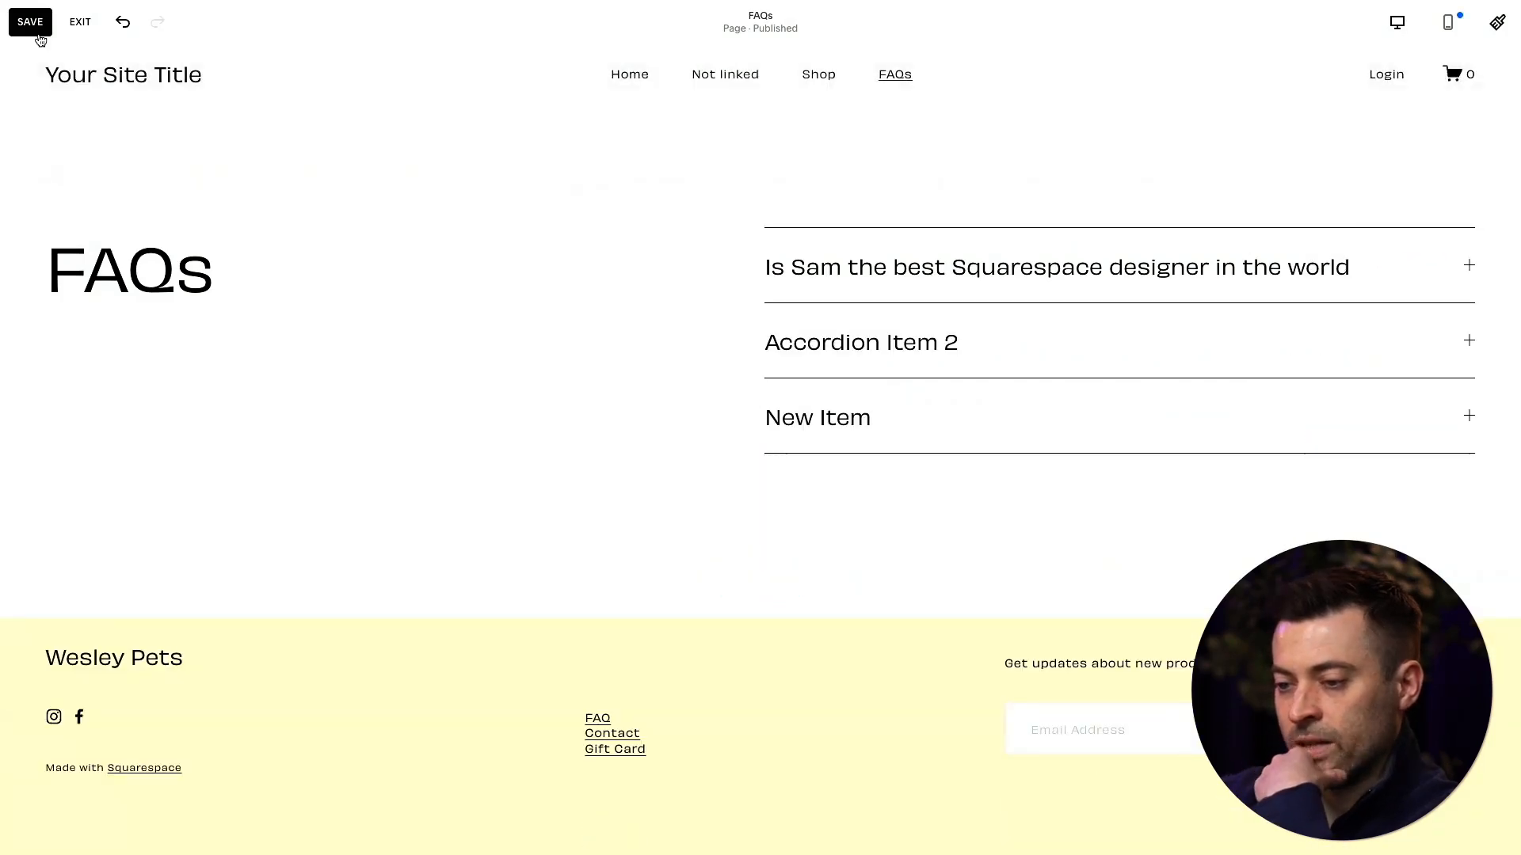
- Save the FAQs page and preview it full screen with the first accordion item expanded
click(39, 34)
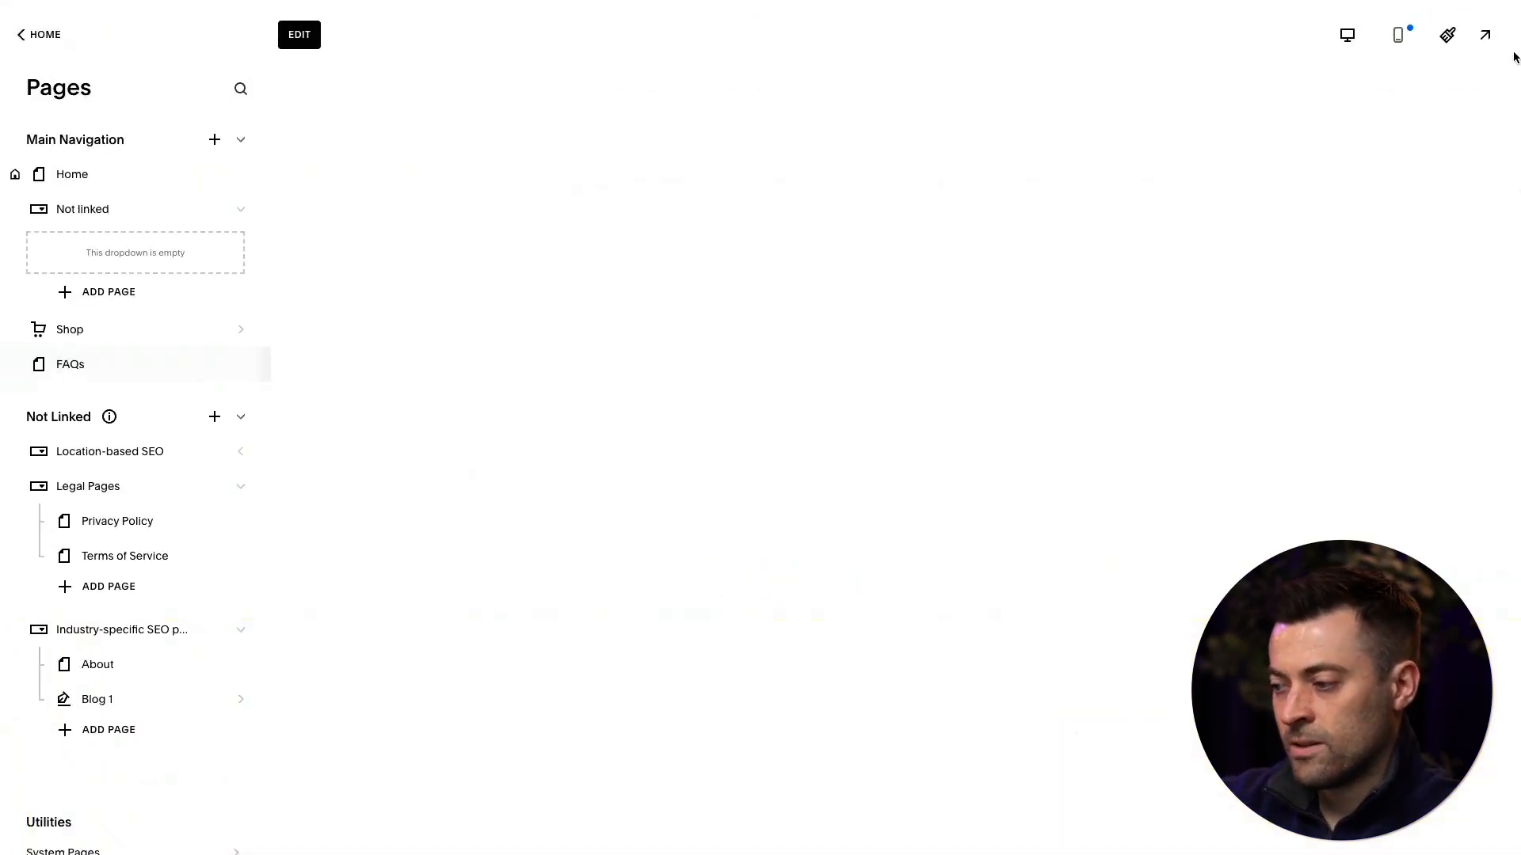
click(1484, 35)
click(1207, 238)
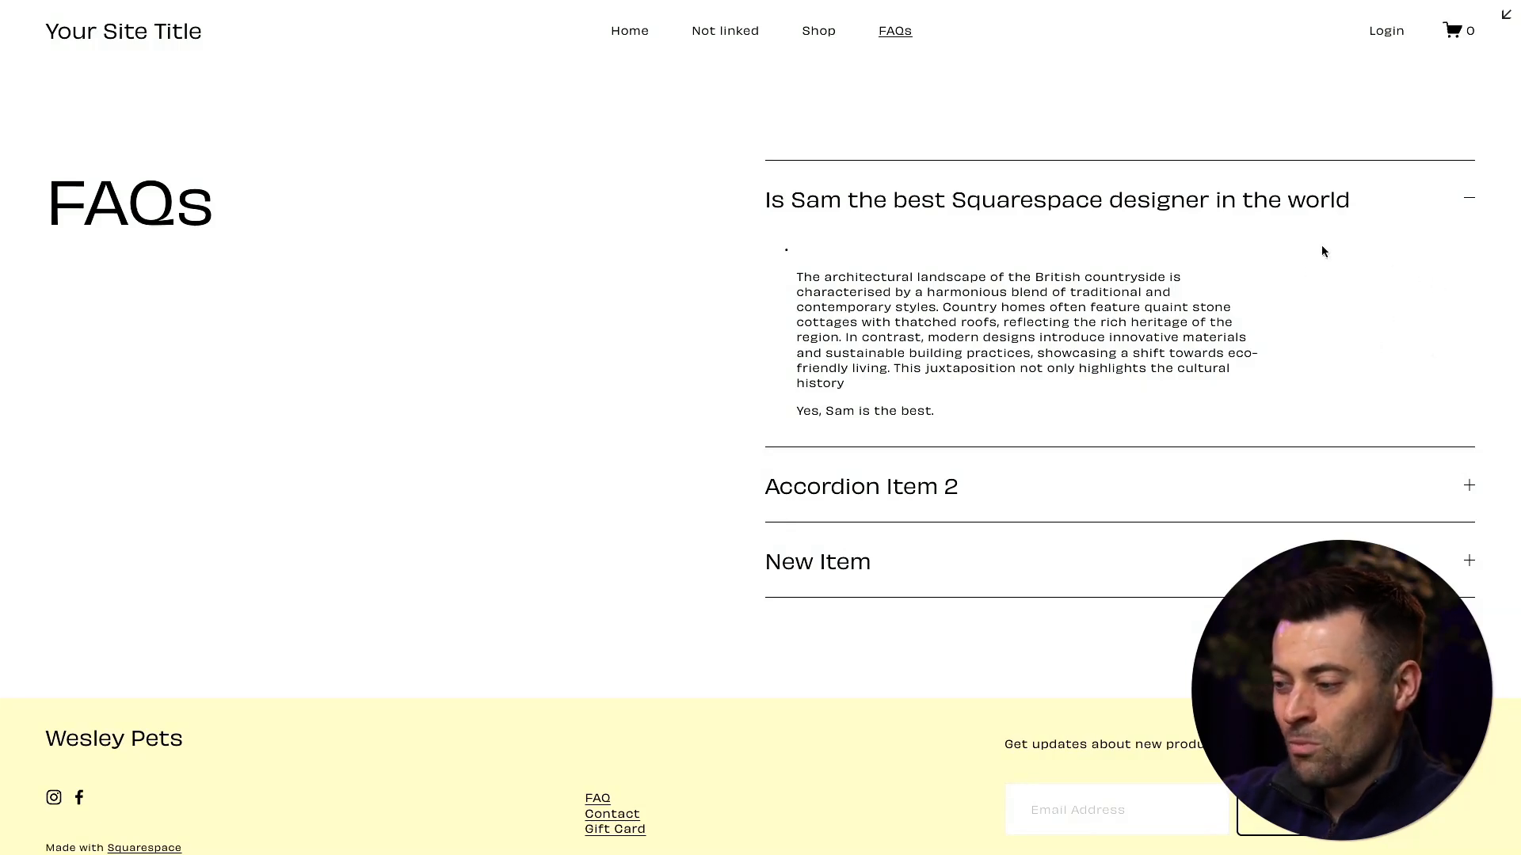
click(1507, 30)
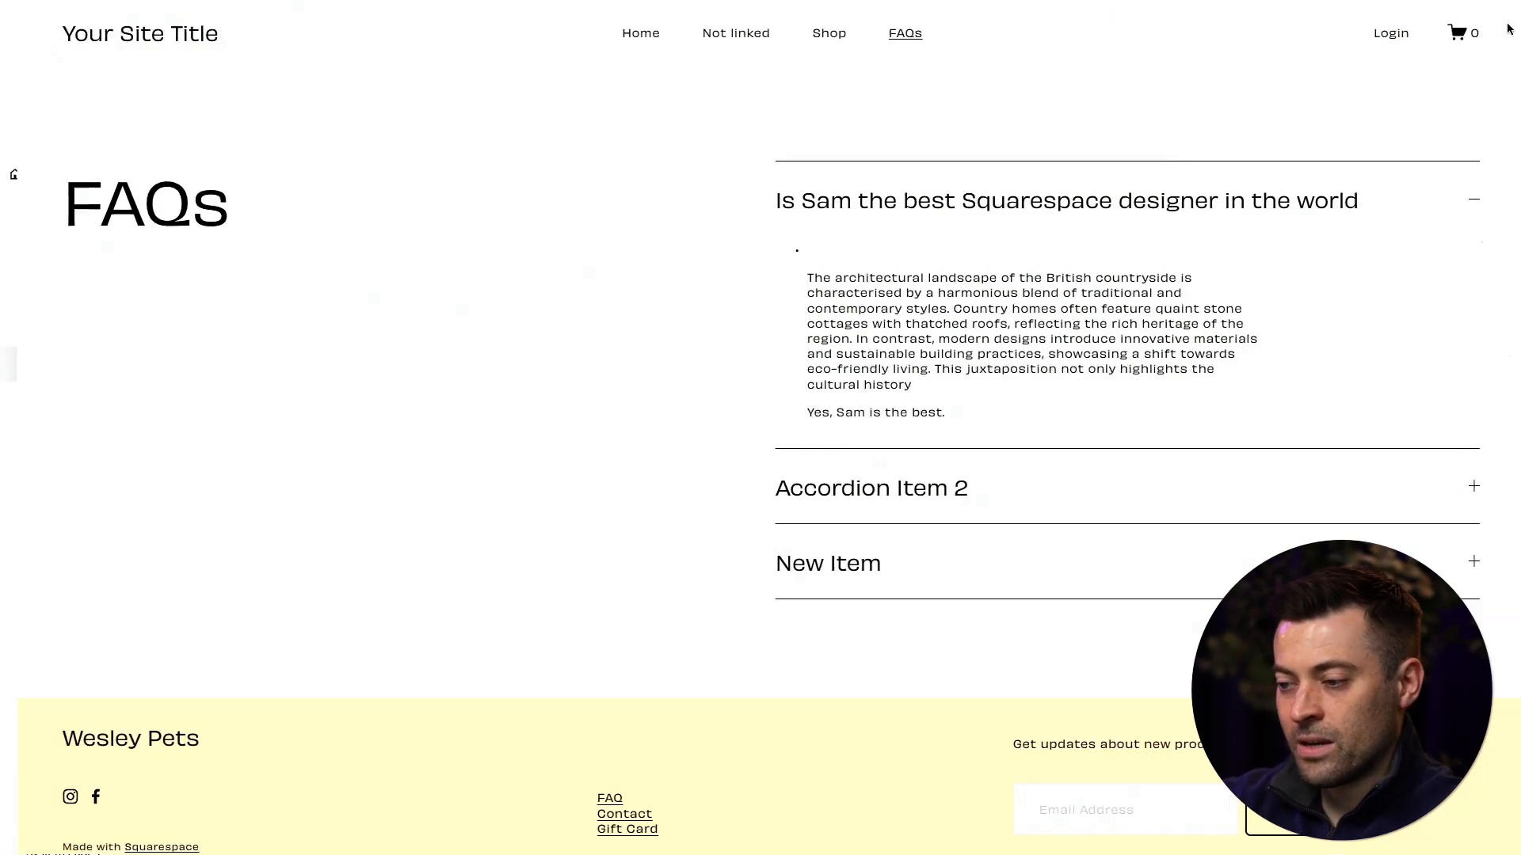
- Reopen the FAQs page for editing and set the accordion descriptions' width to L
click(305, 35)
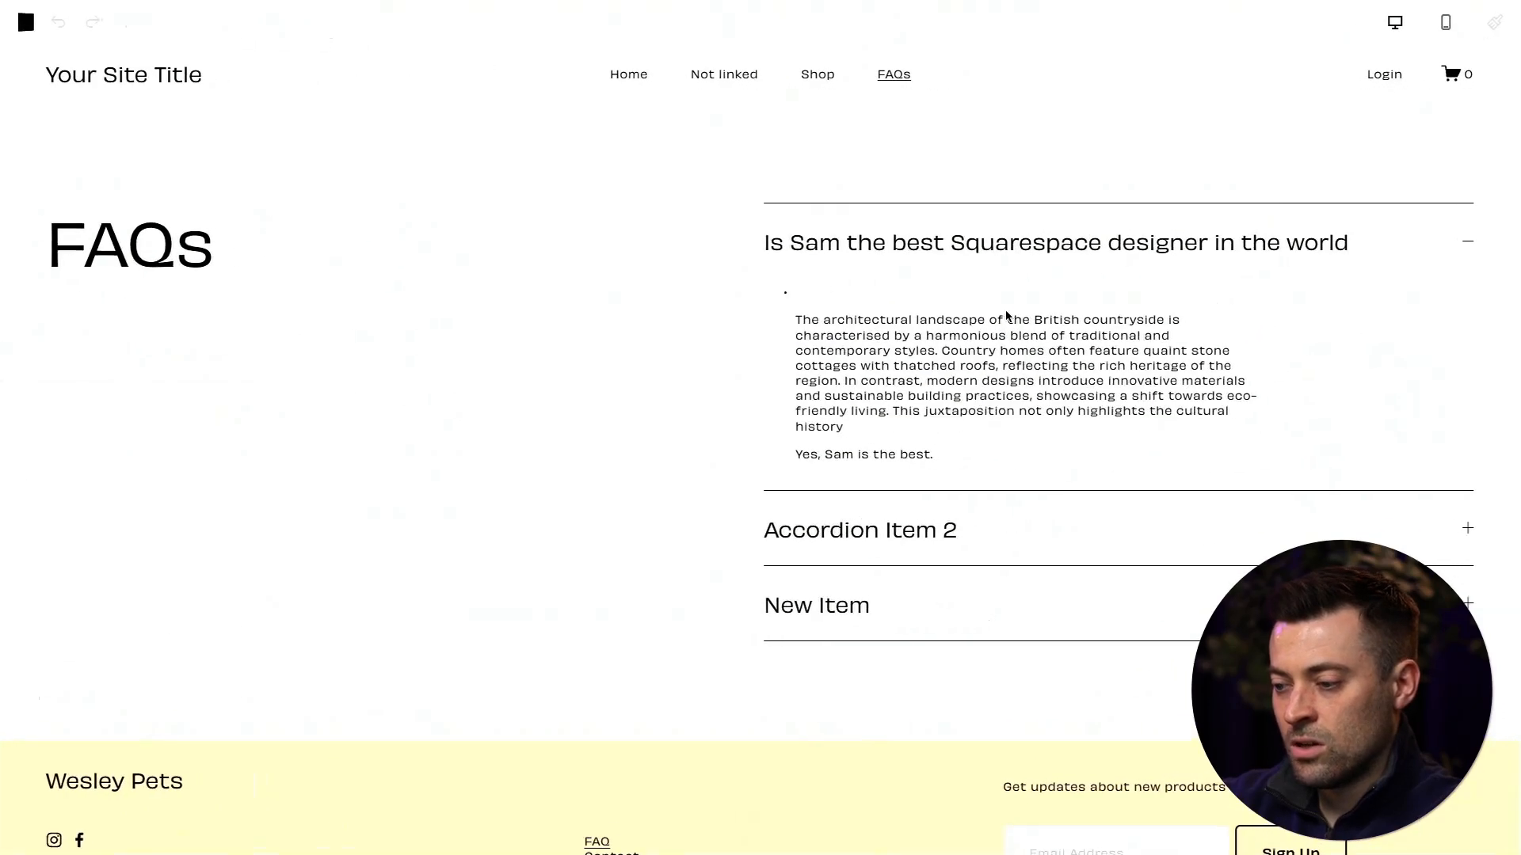
double_click(1076, 287)
click(1339, 251)
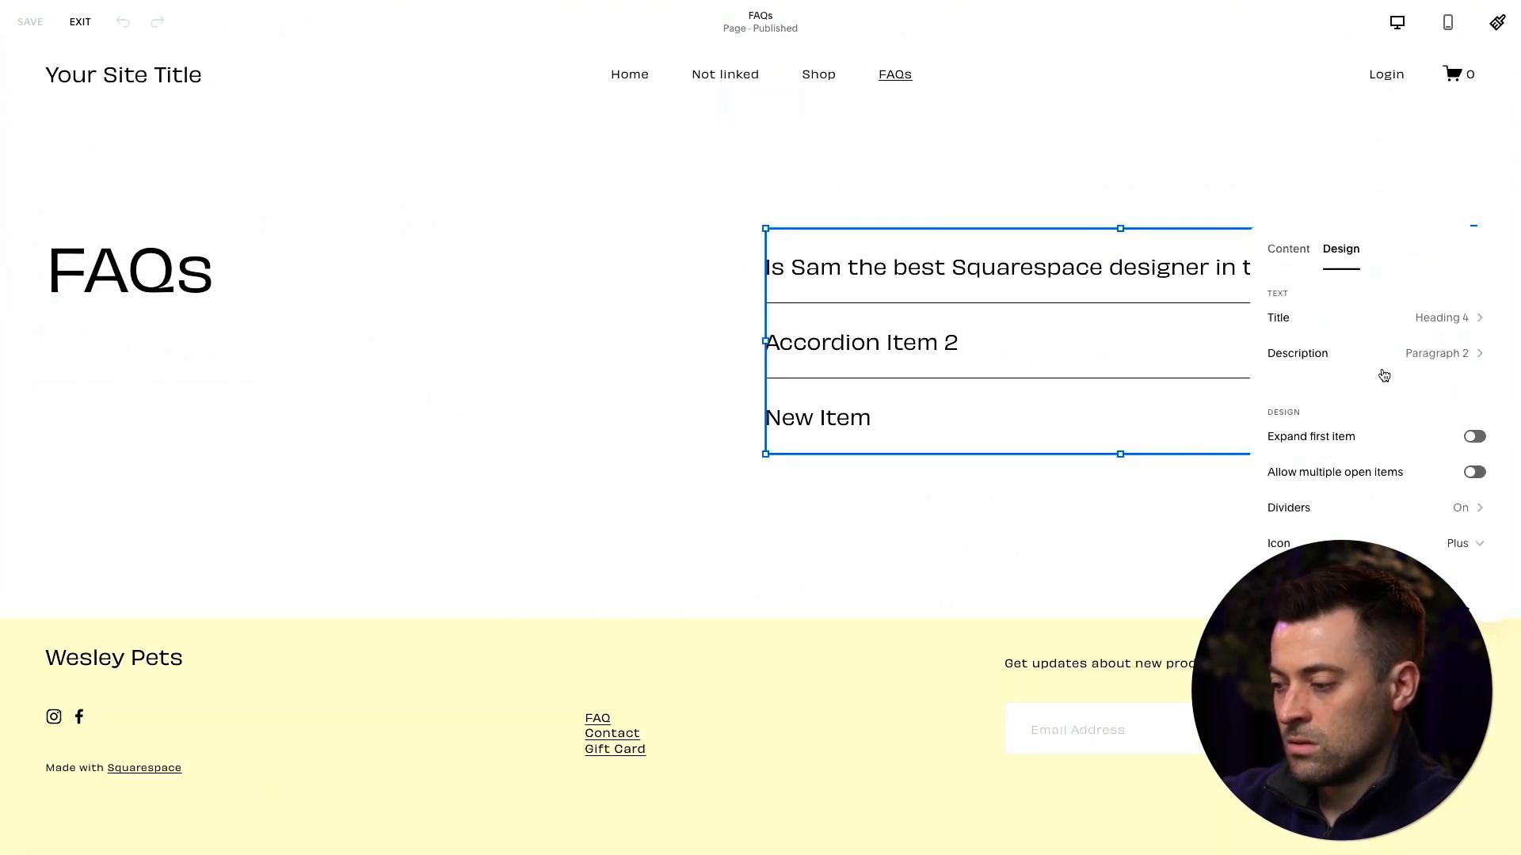
click(1394, 311)
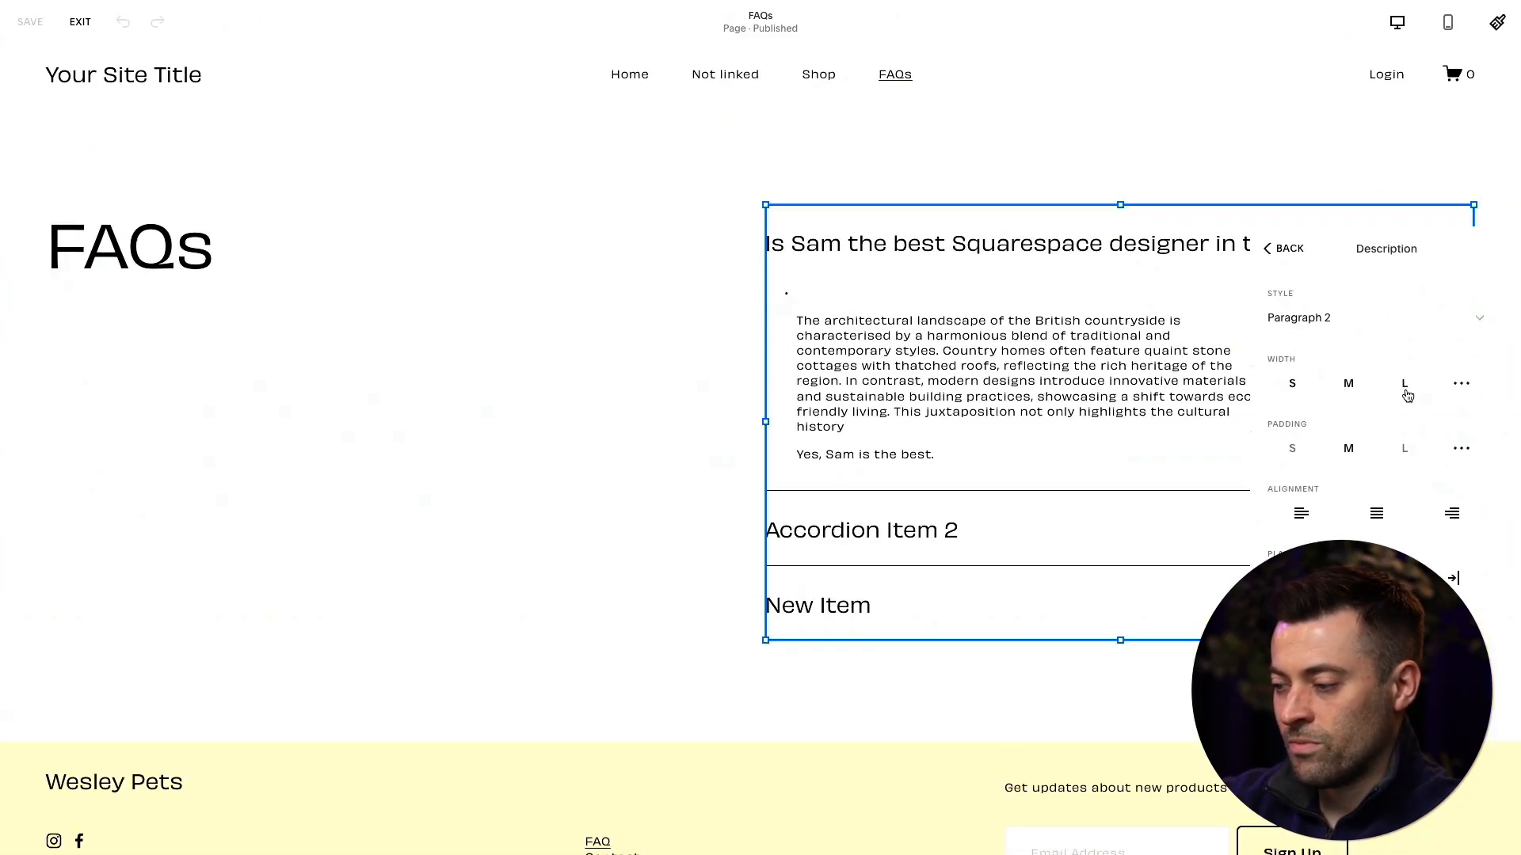
click(1404, 384)
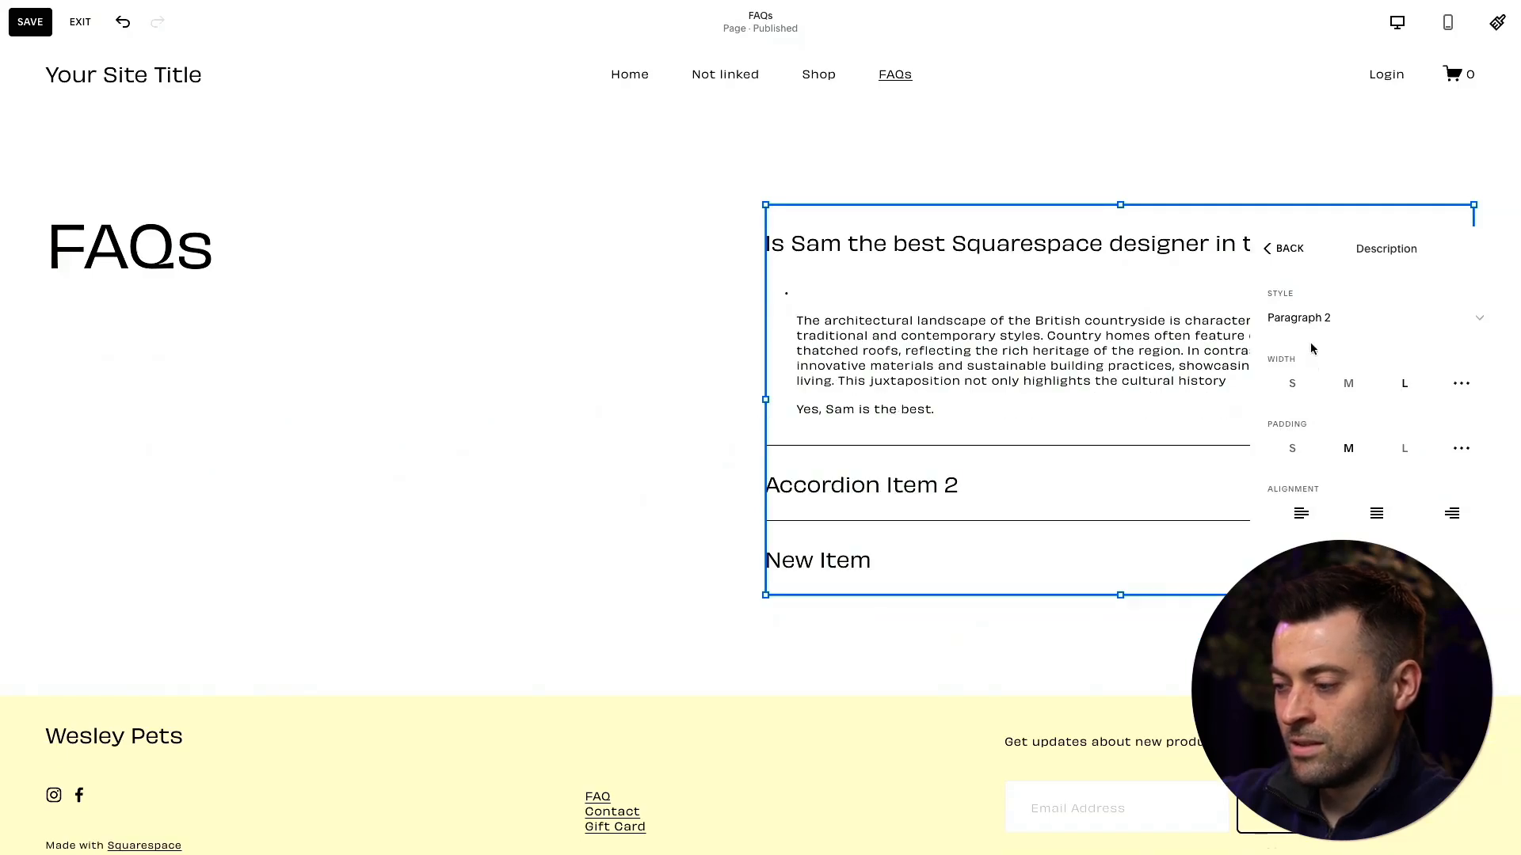
- Try S and L padding and centre alignment on the accordion descriptions, then restore M padding and left alignment
click(1295, 450)
click(1380, 458)
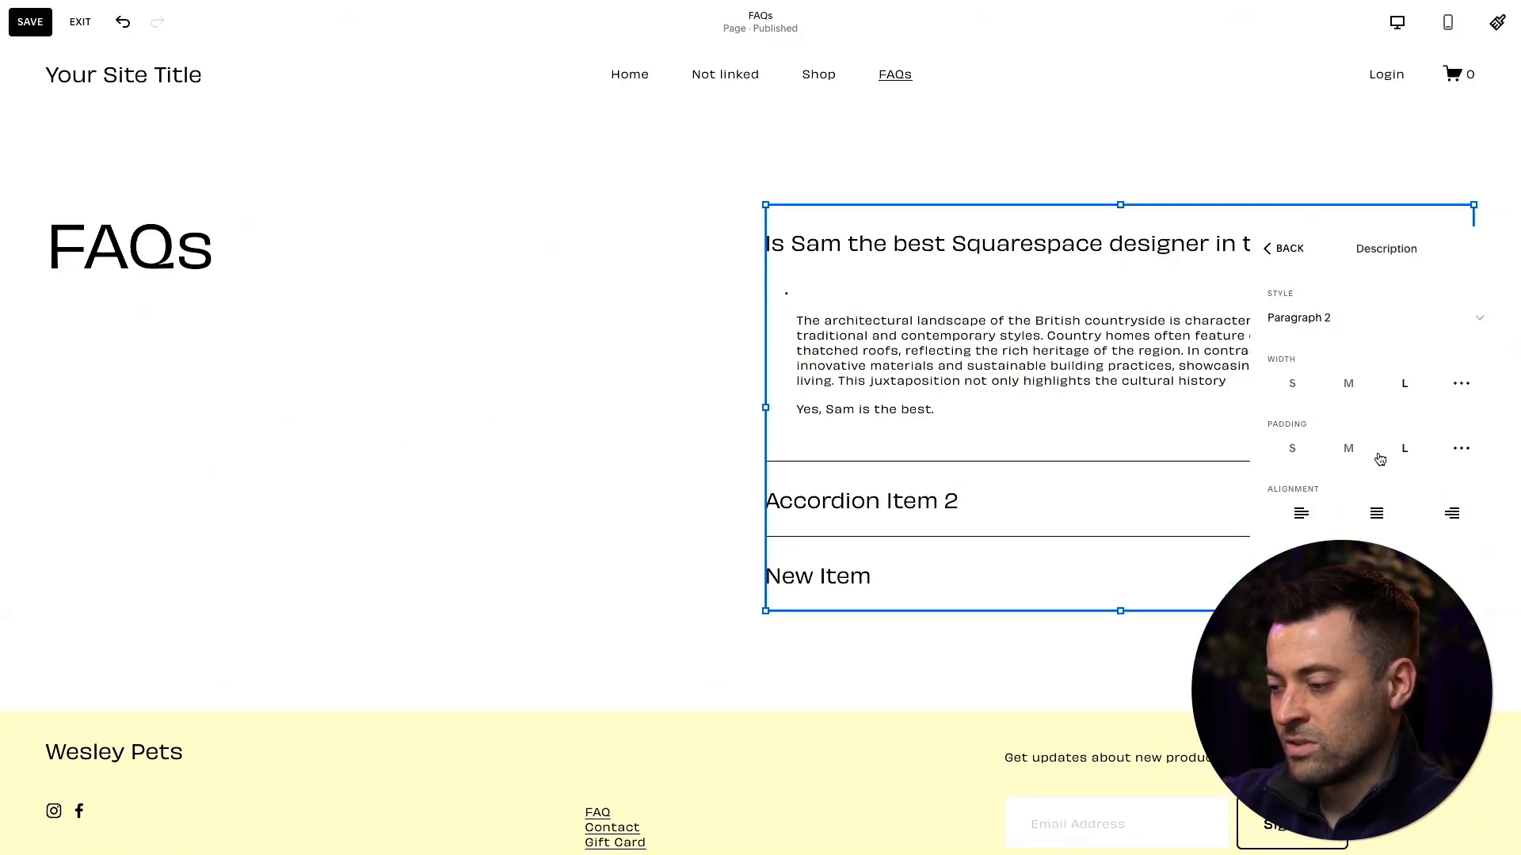
click(1356, 453)
click(1375, 518)
click(1307, 515)
click(1286, 252)
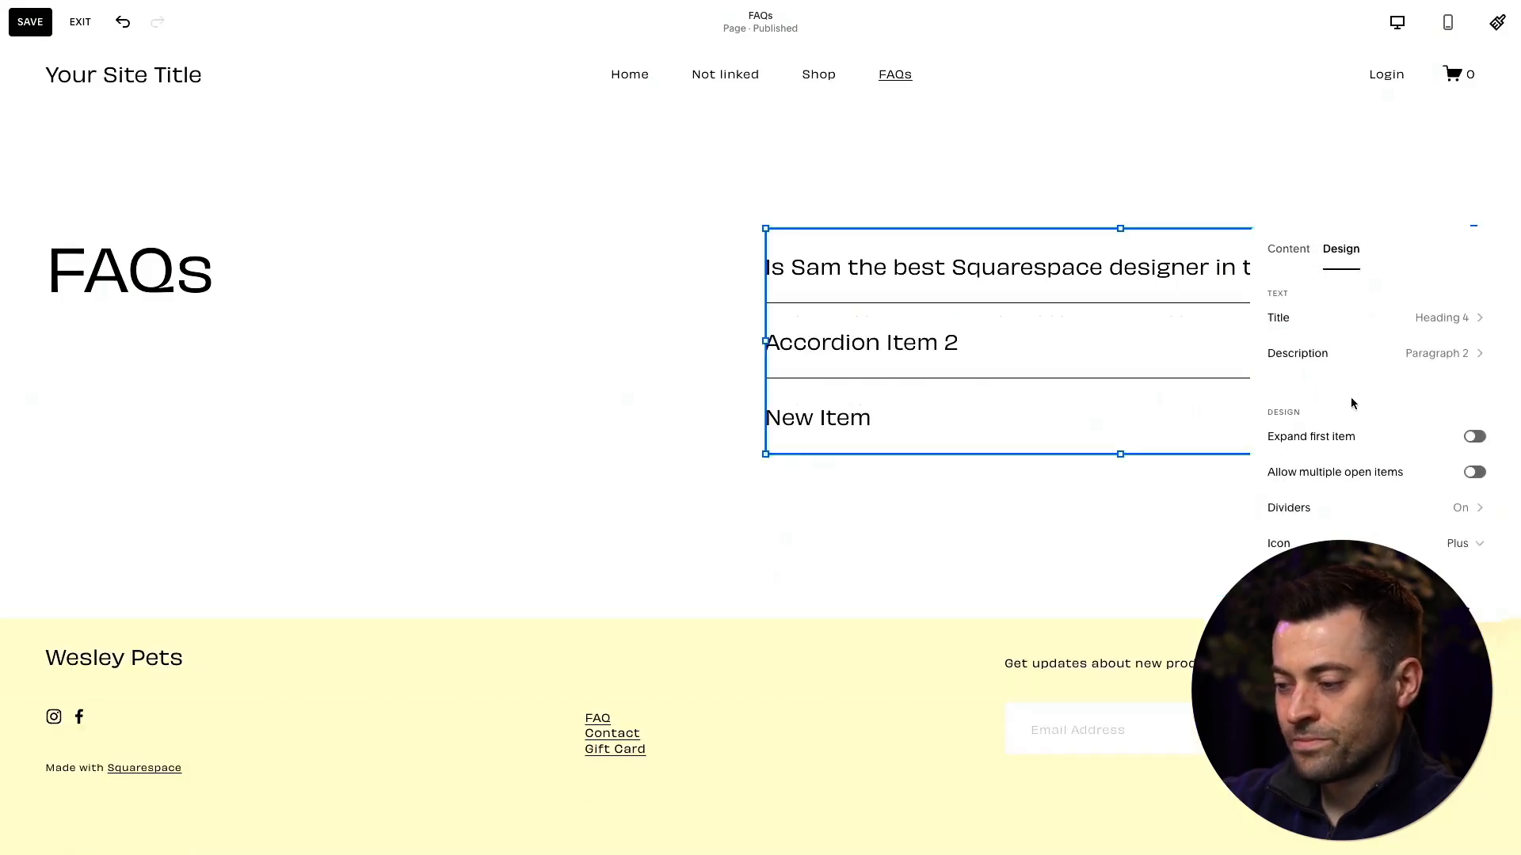
- Save the page and check the first item's wider description in the full-screen preview
click(30, 22)
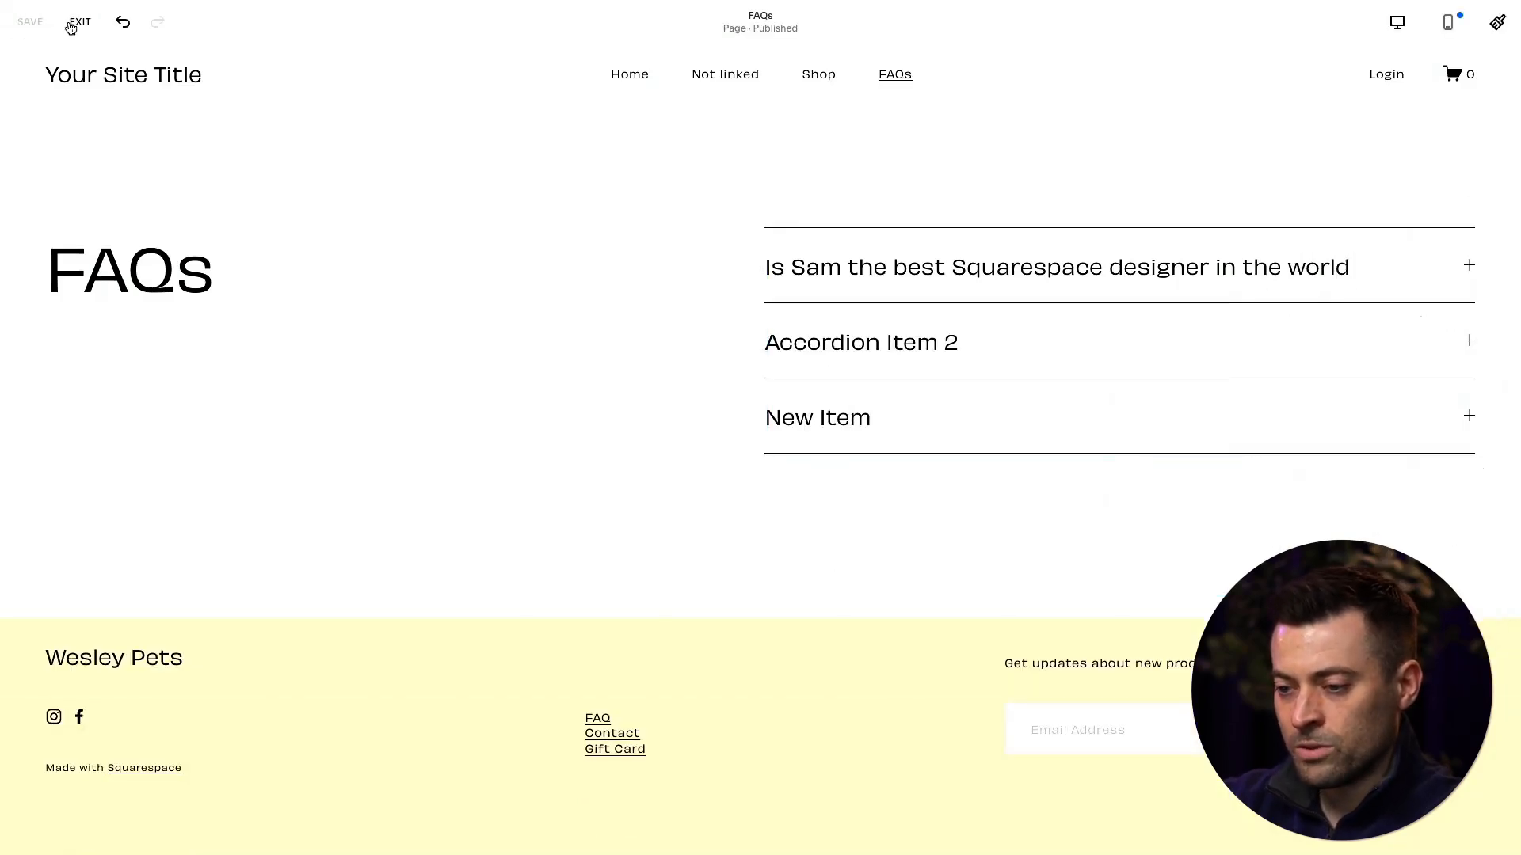
click(1485, 35)
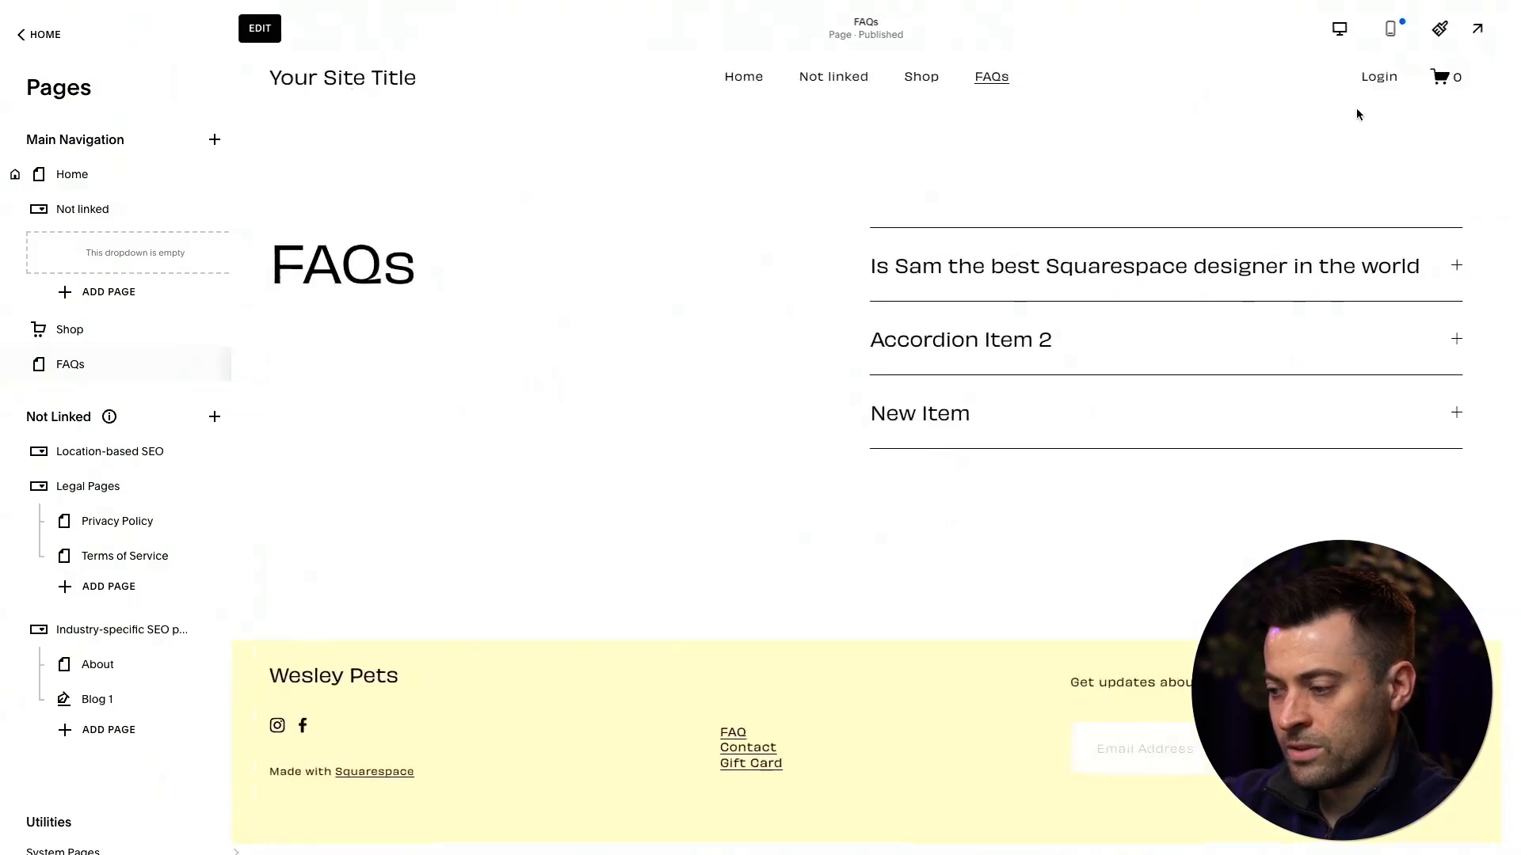
click(1185, 224)
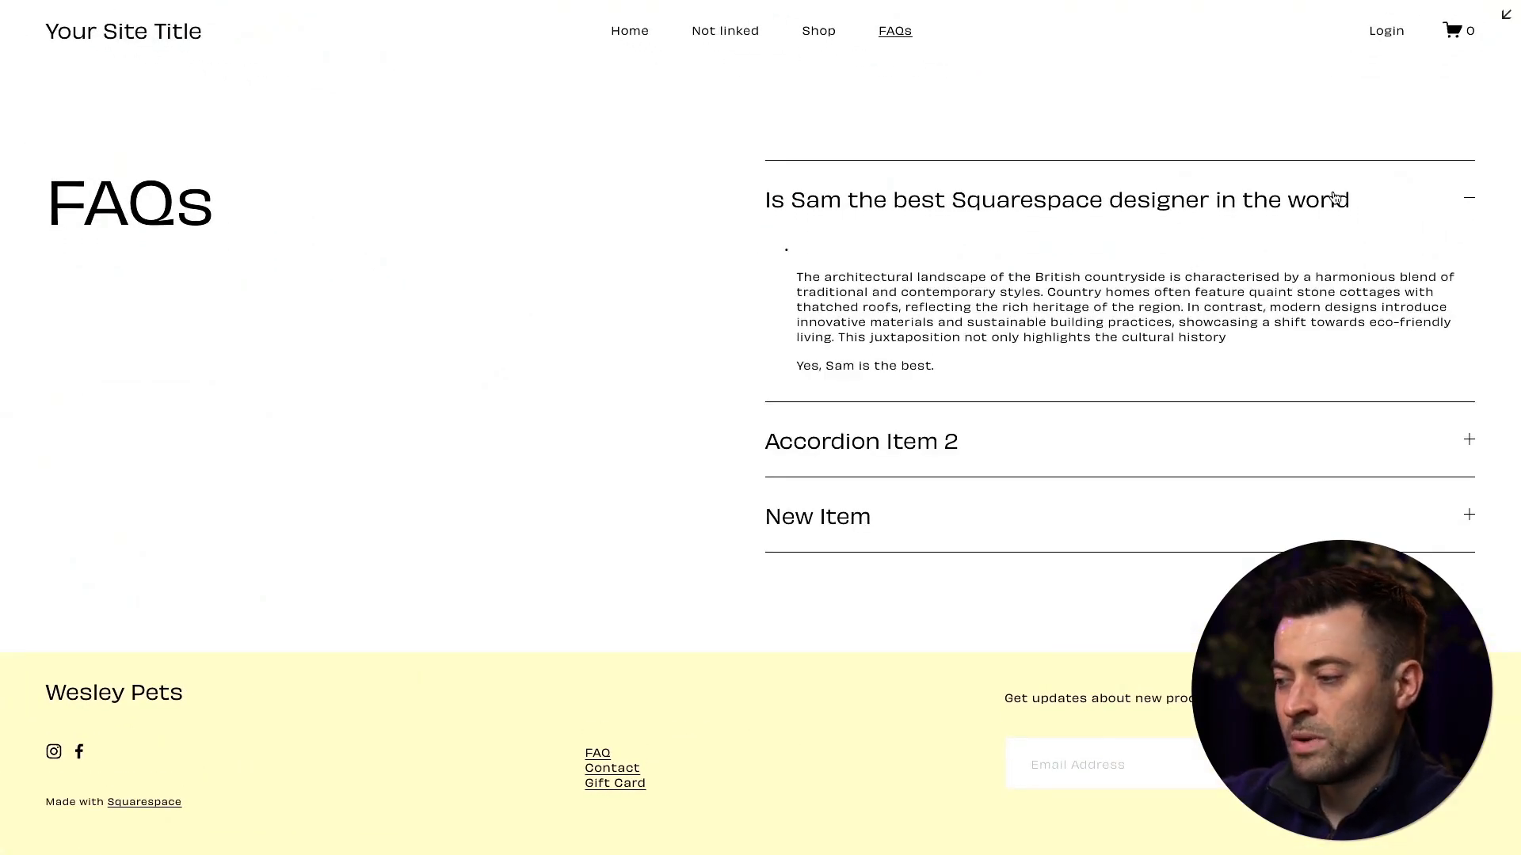
click(1505, 14)
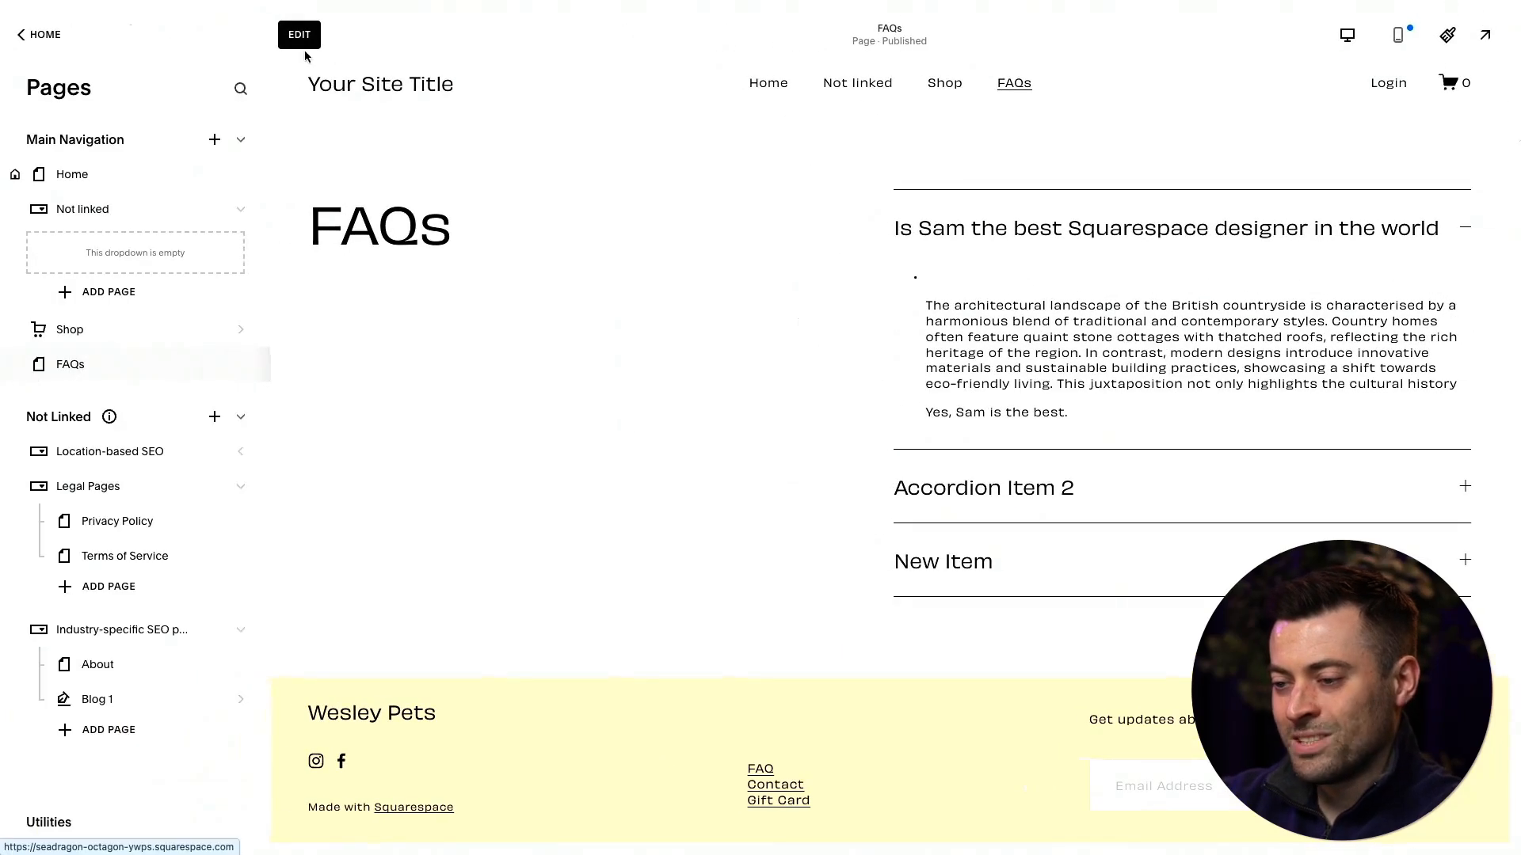
- Turn on Expand first item for the accordion and try Allow multiple open items
double_click(988, 380)
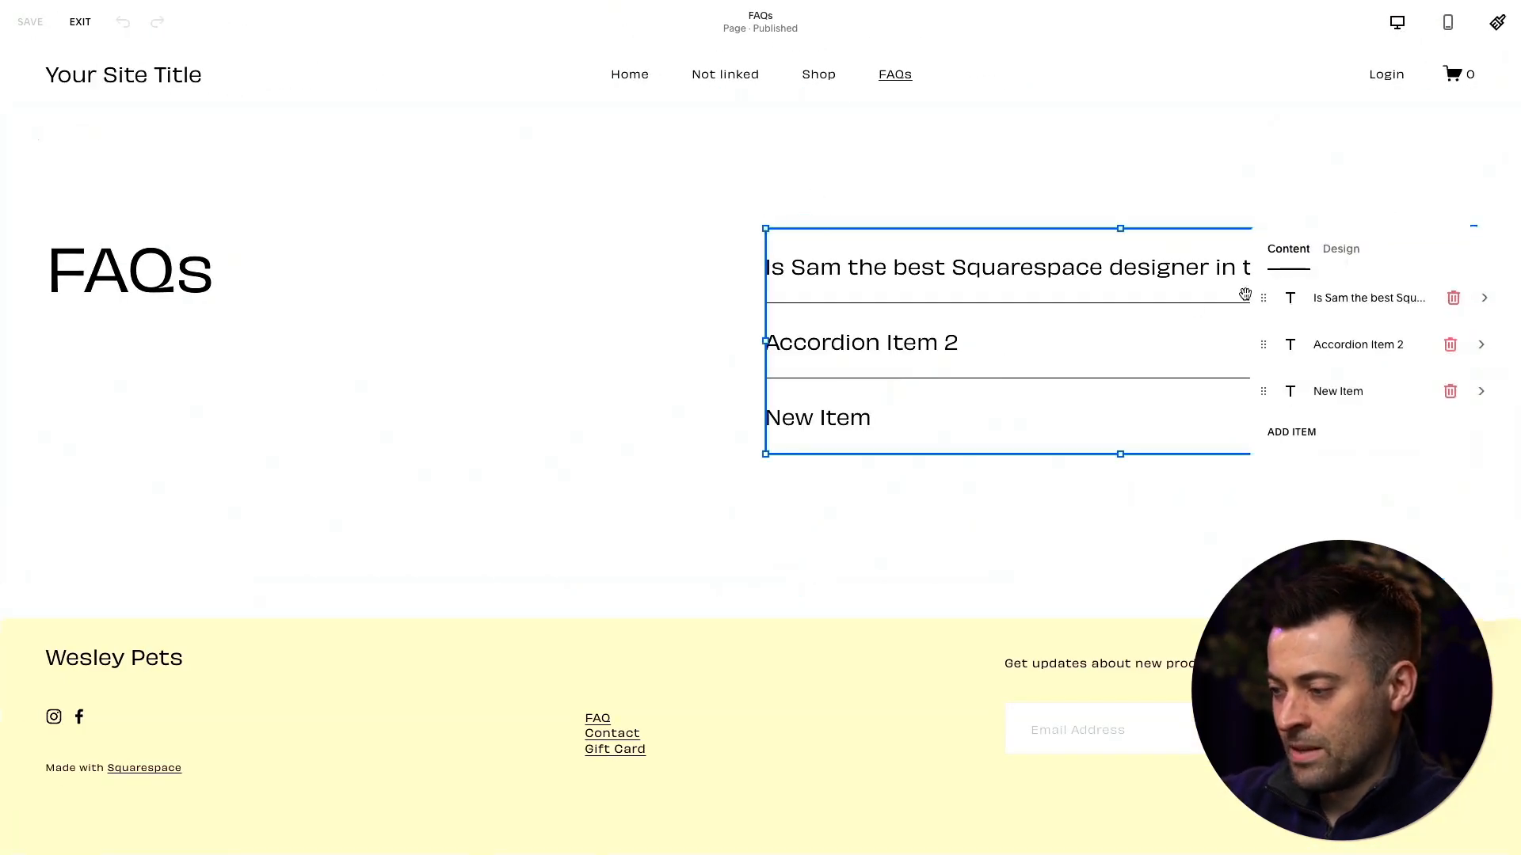
click(1339, 248)
scroll(1370, 373, down, 2)
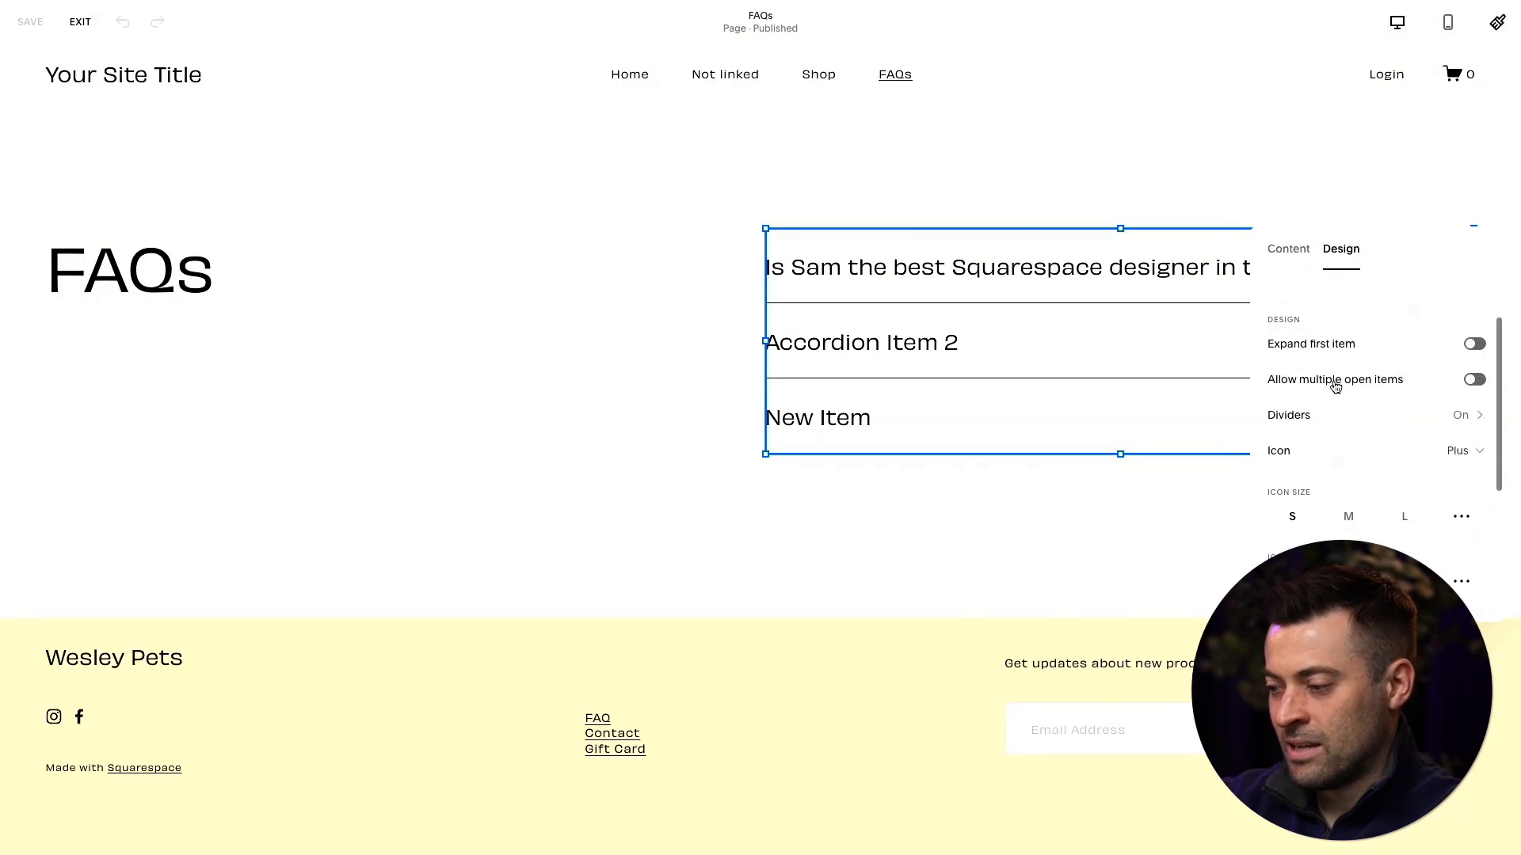
click(1373, 350)
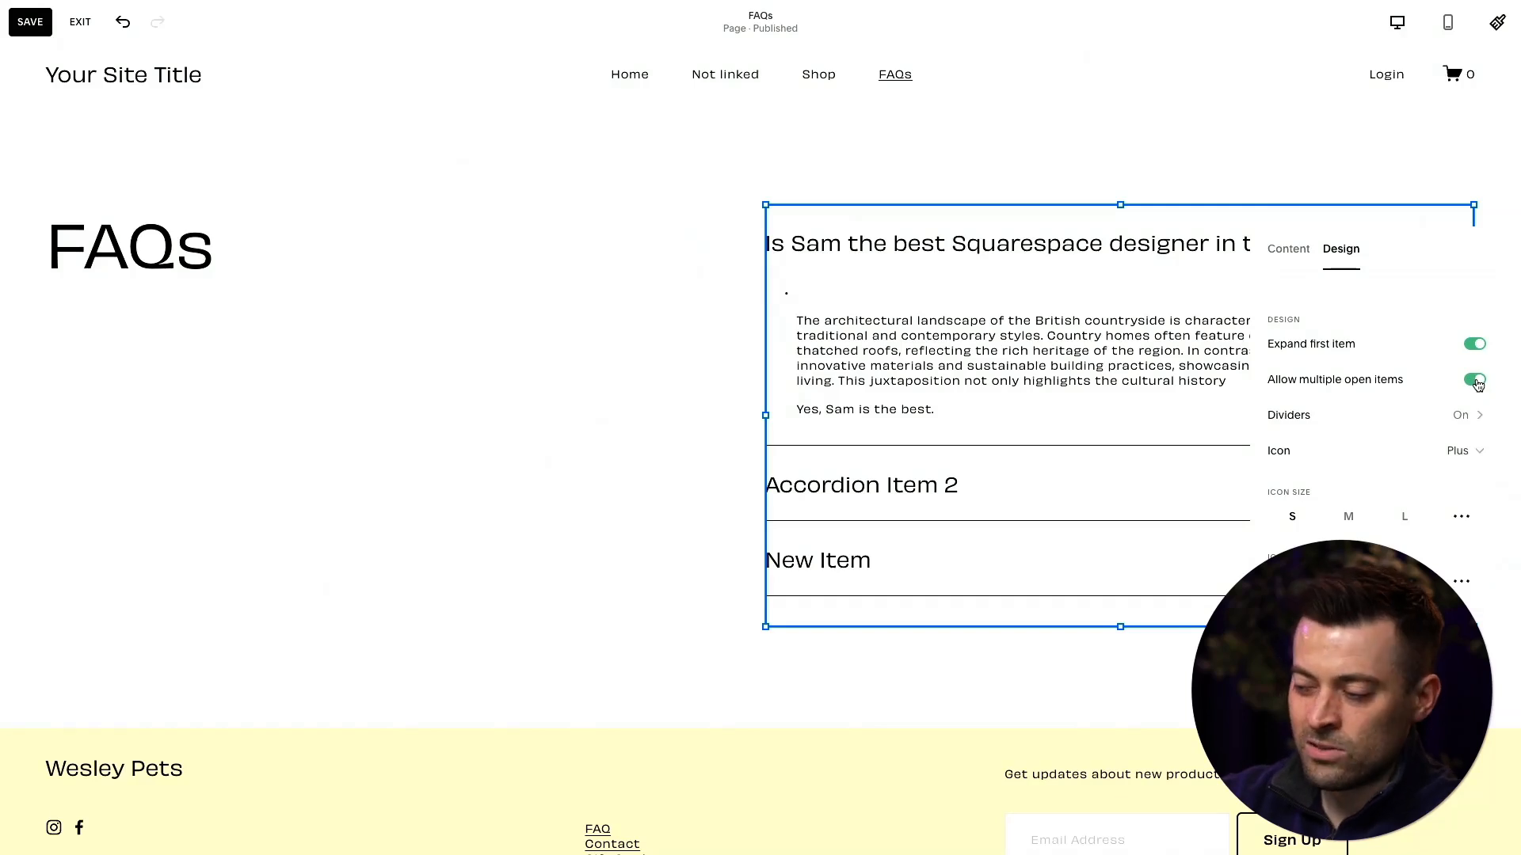
- Toggle the accordion dividers off and back on, then hide the first and last dividers
click(1422, 427)
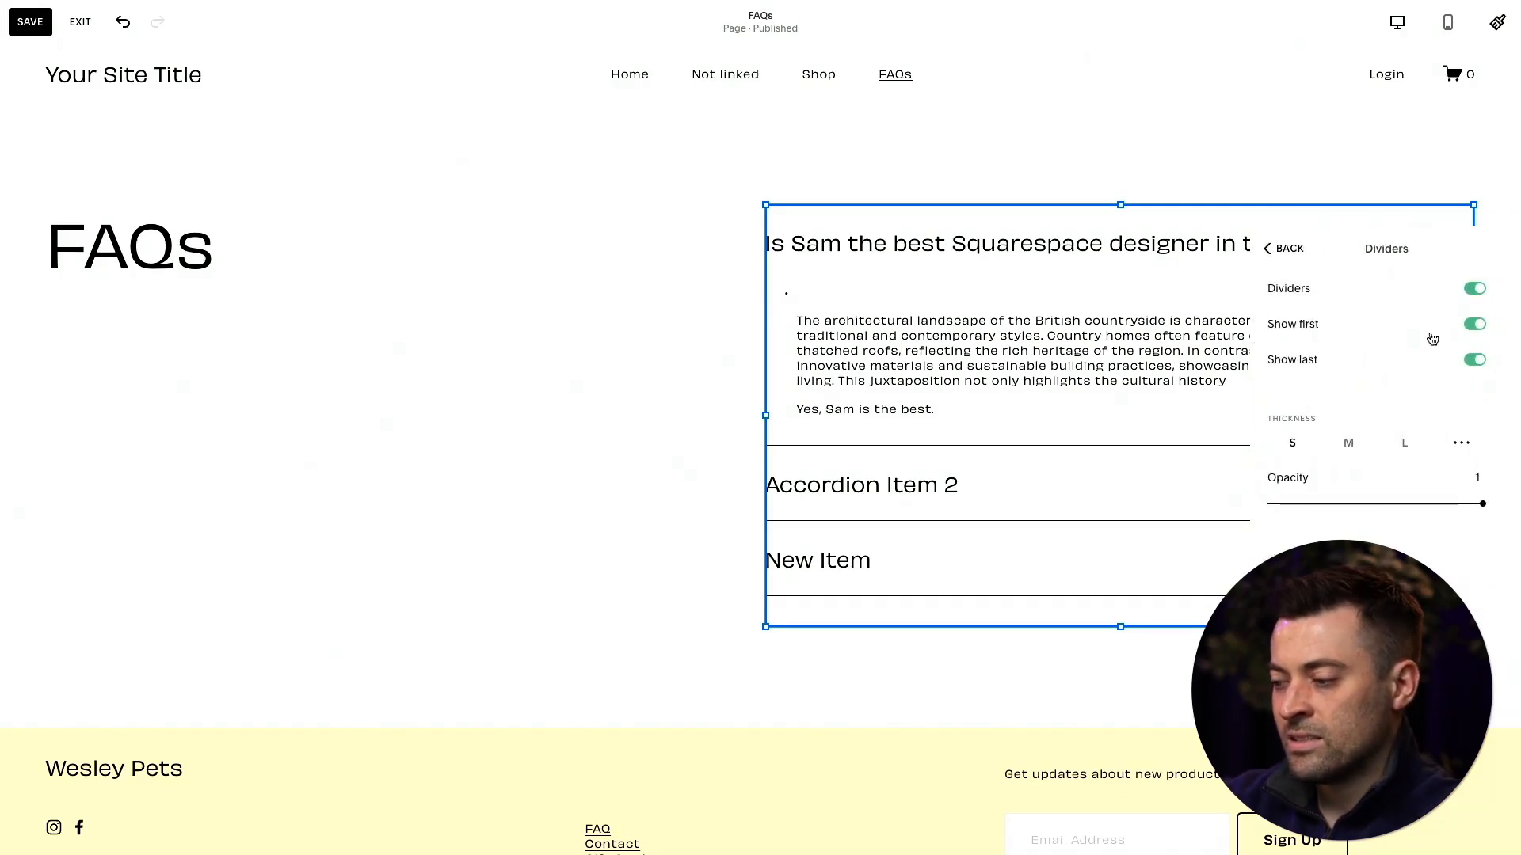
click(1475, 289)
click(1475, 289)
click(1474, 324)
click(1474, 359)
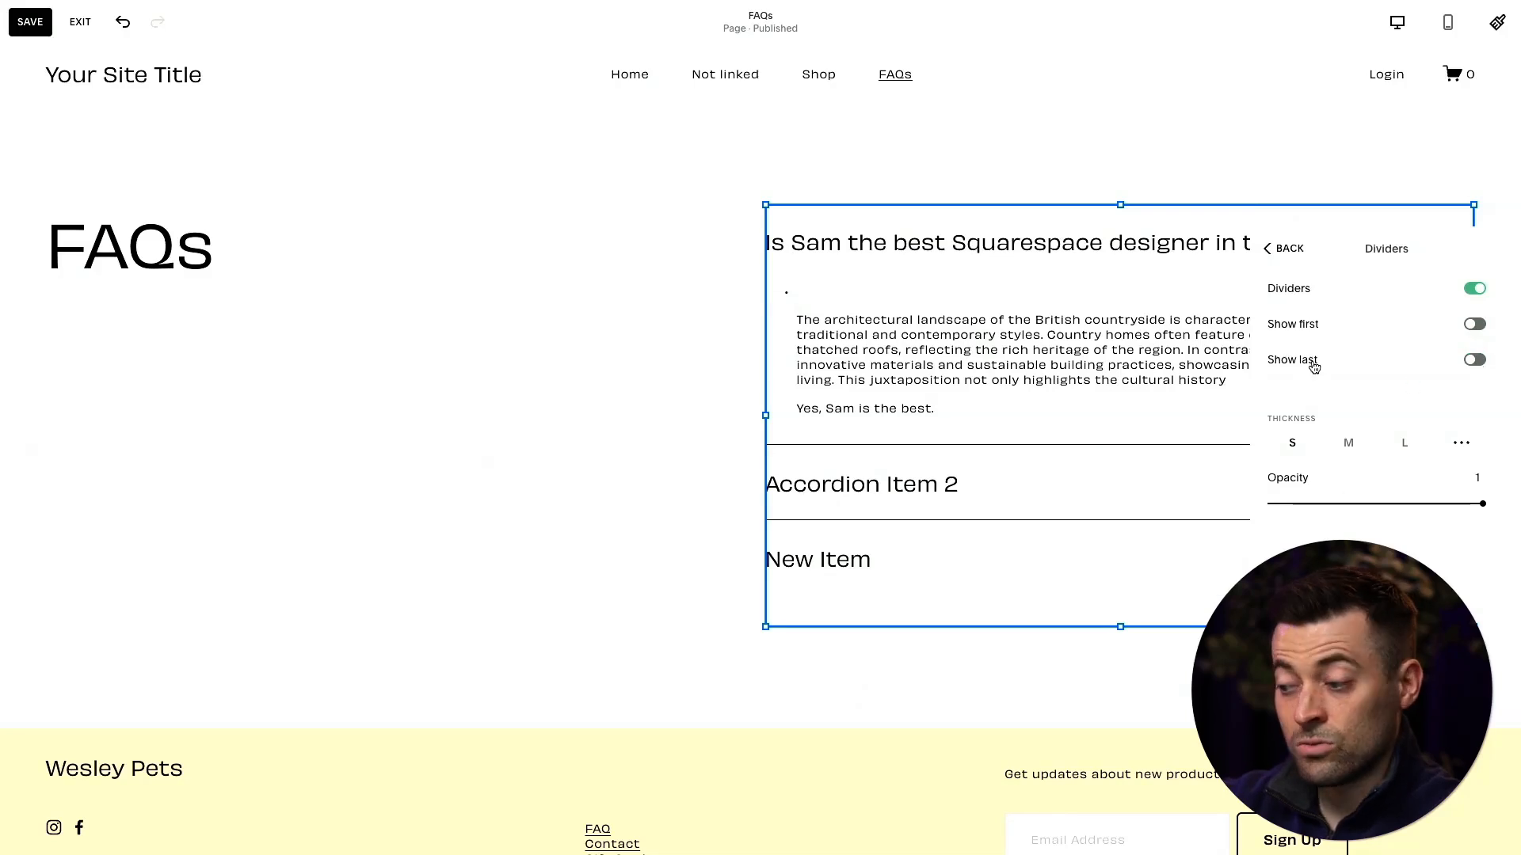
- Try the M divider thickness and showing the last divider, then restore S thickness and hide the last divider
click(1351, 444)
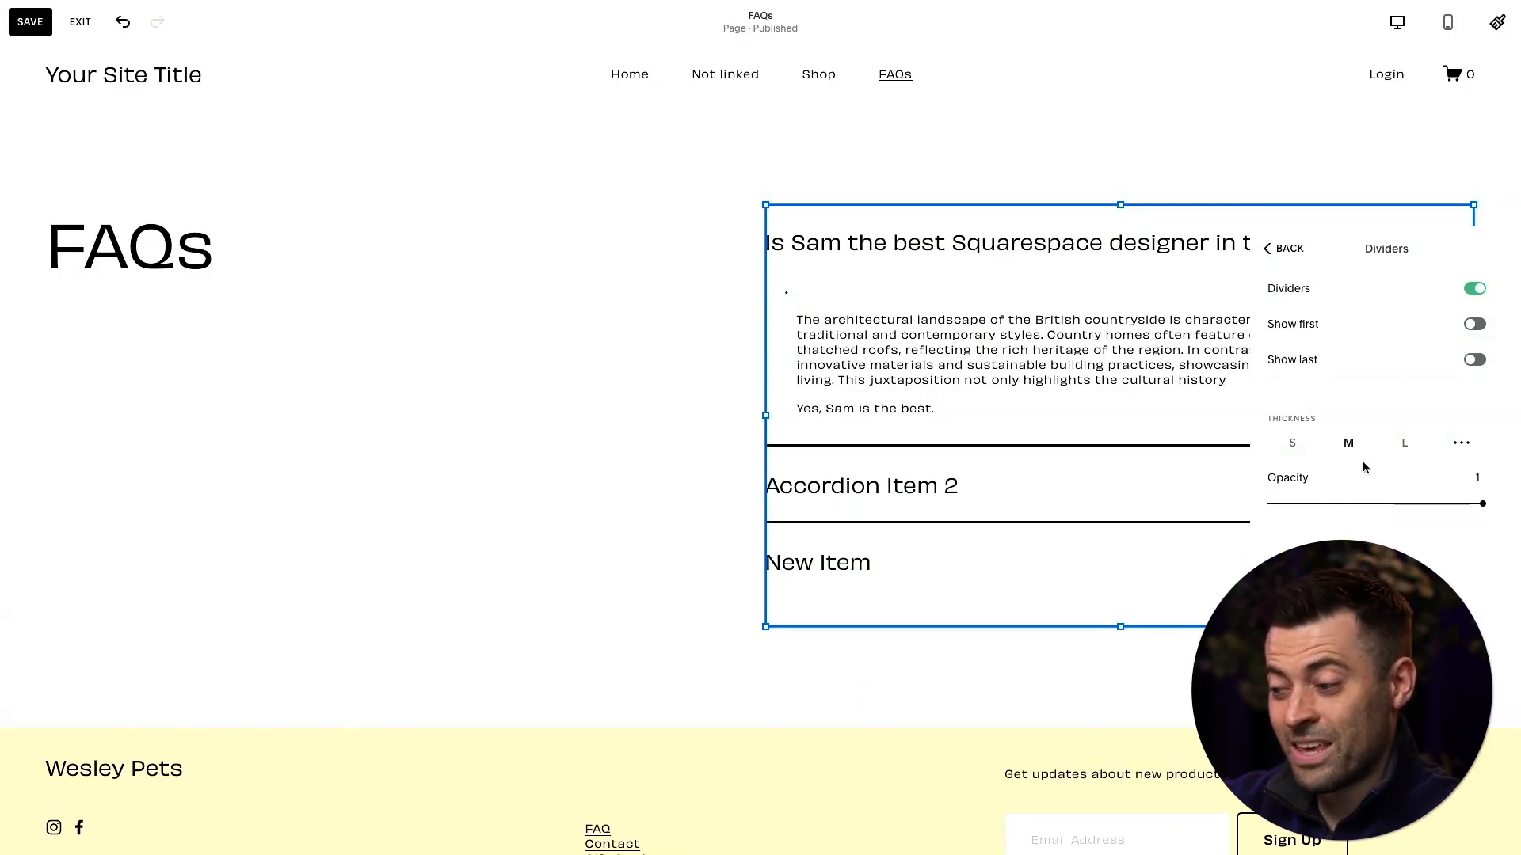
click(1292, 443)
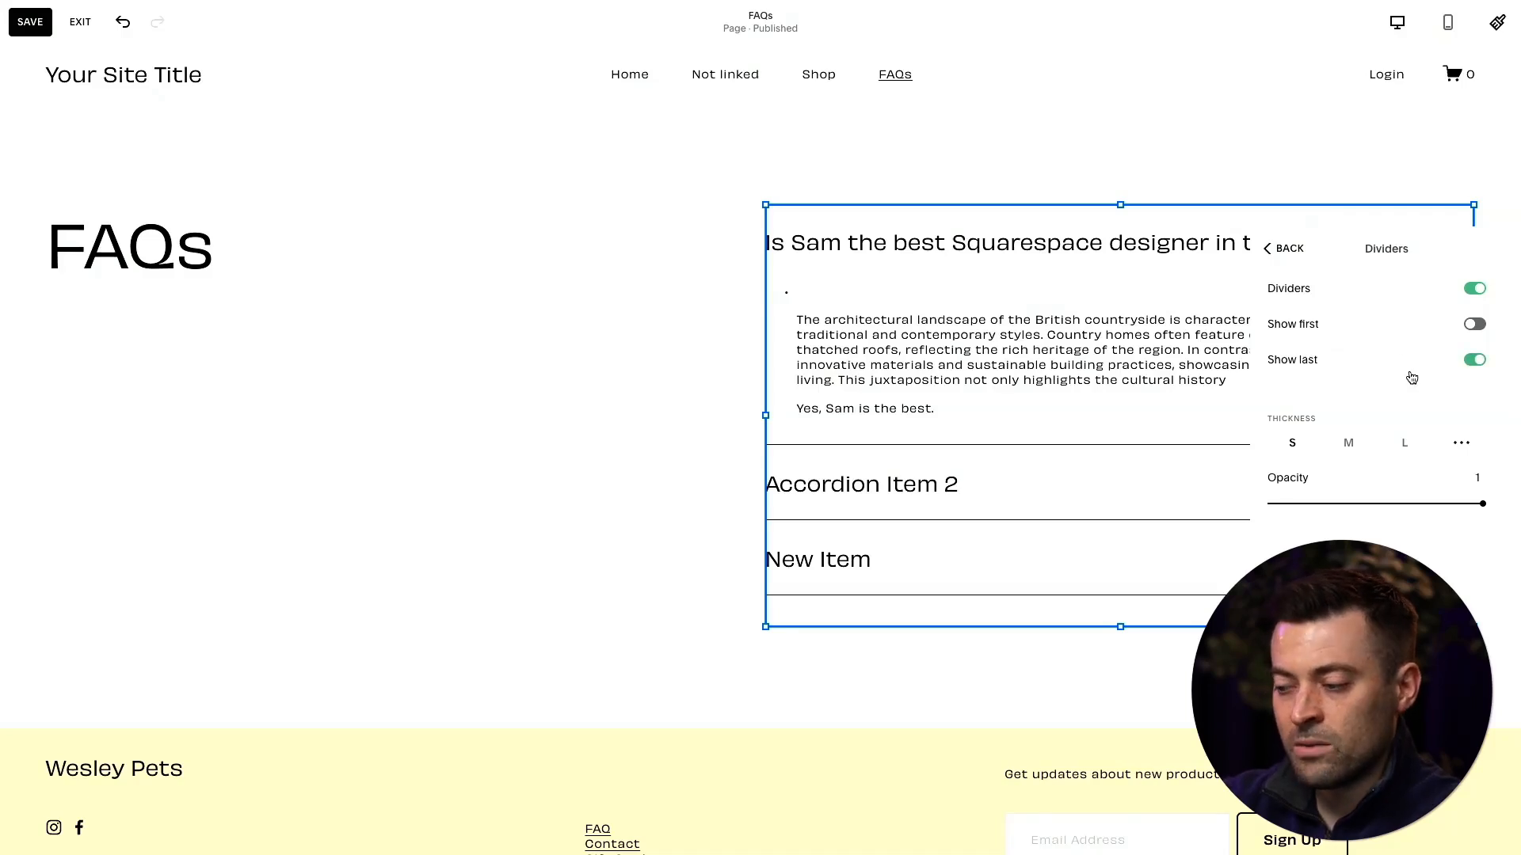
click(1414, 370)
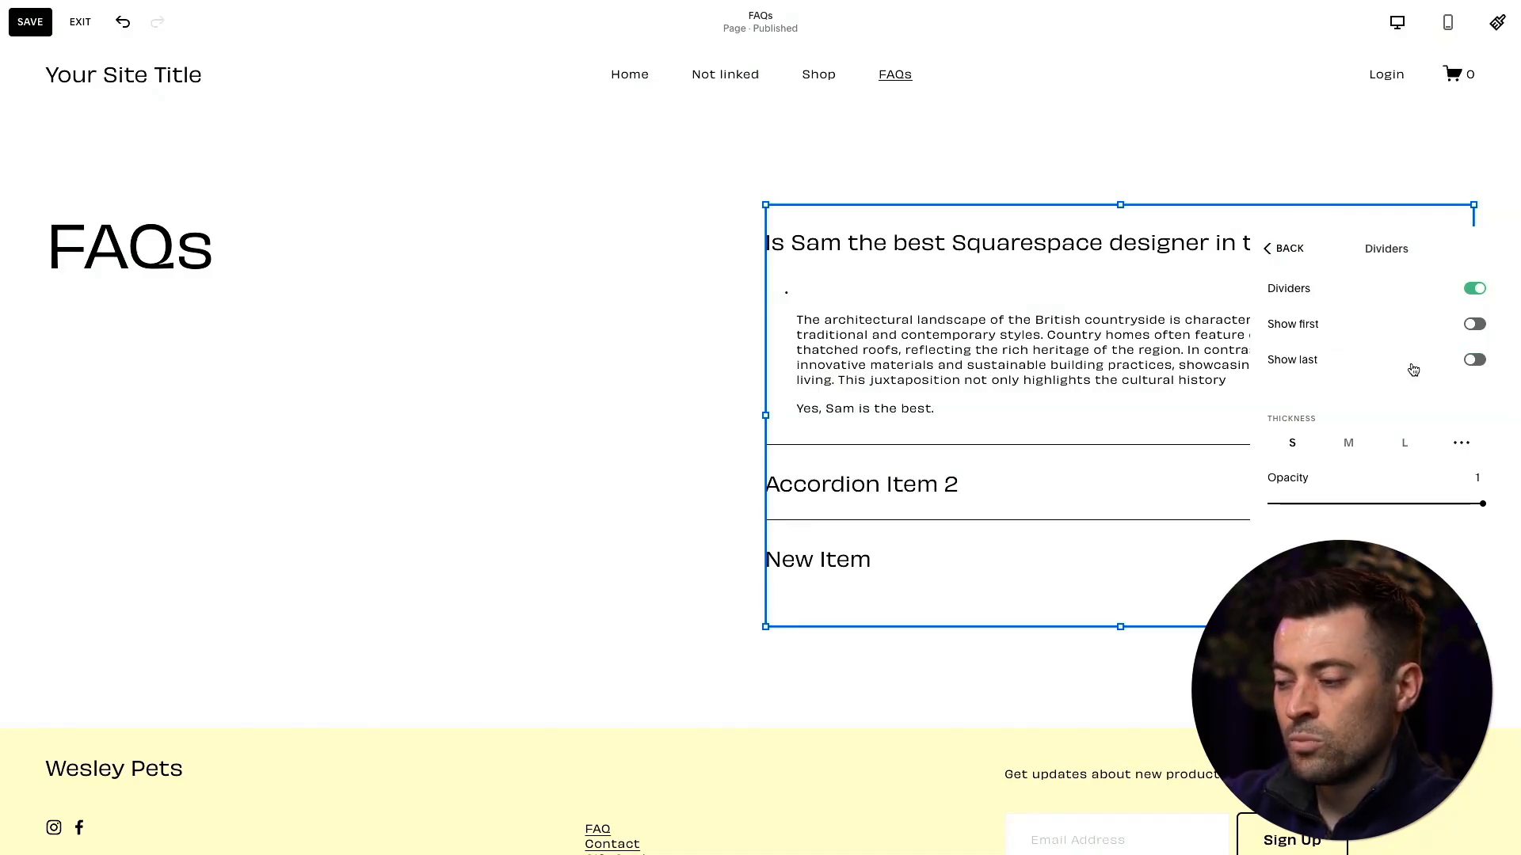
- Move the accordion's design settings off the block into the empty space beside the FAQs heading
click(1290, 266)
scroll(1382, 460, down, 3)
click(1428, 369)
click(1425, 249)
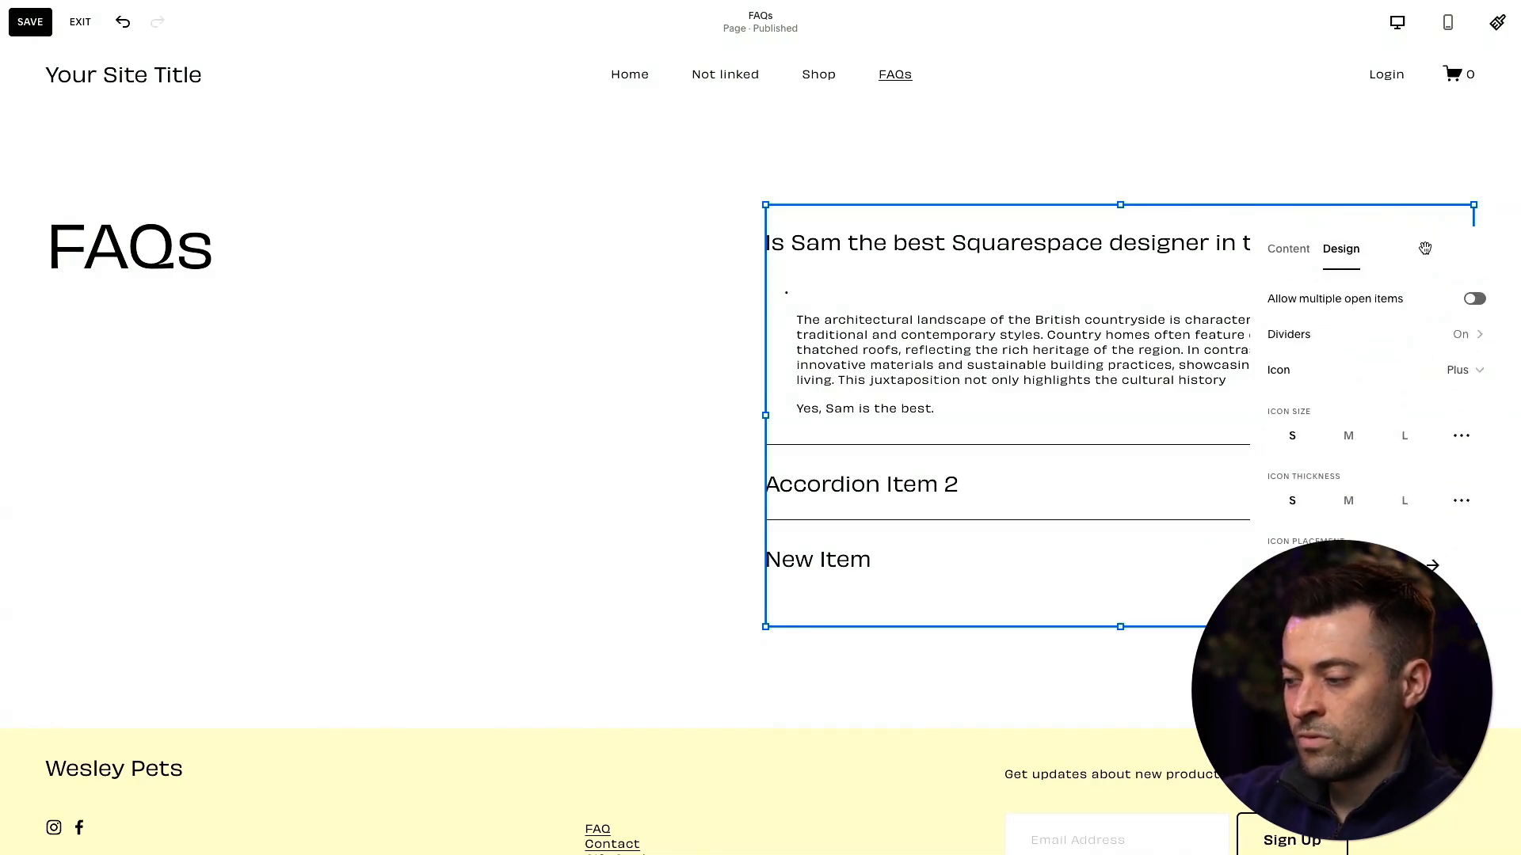
click(727, 252)
click(1406, 233)
drag(1405, 234, 563, 238)
click(499, 231)
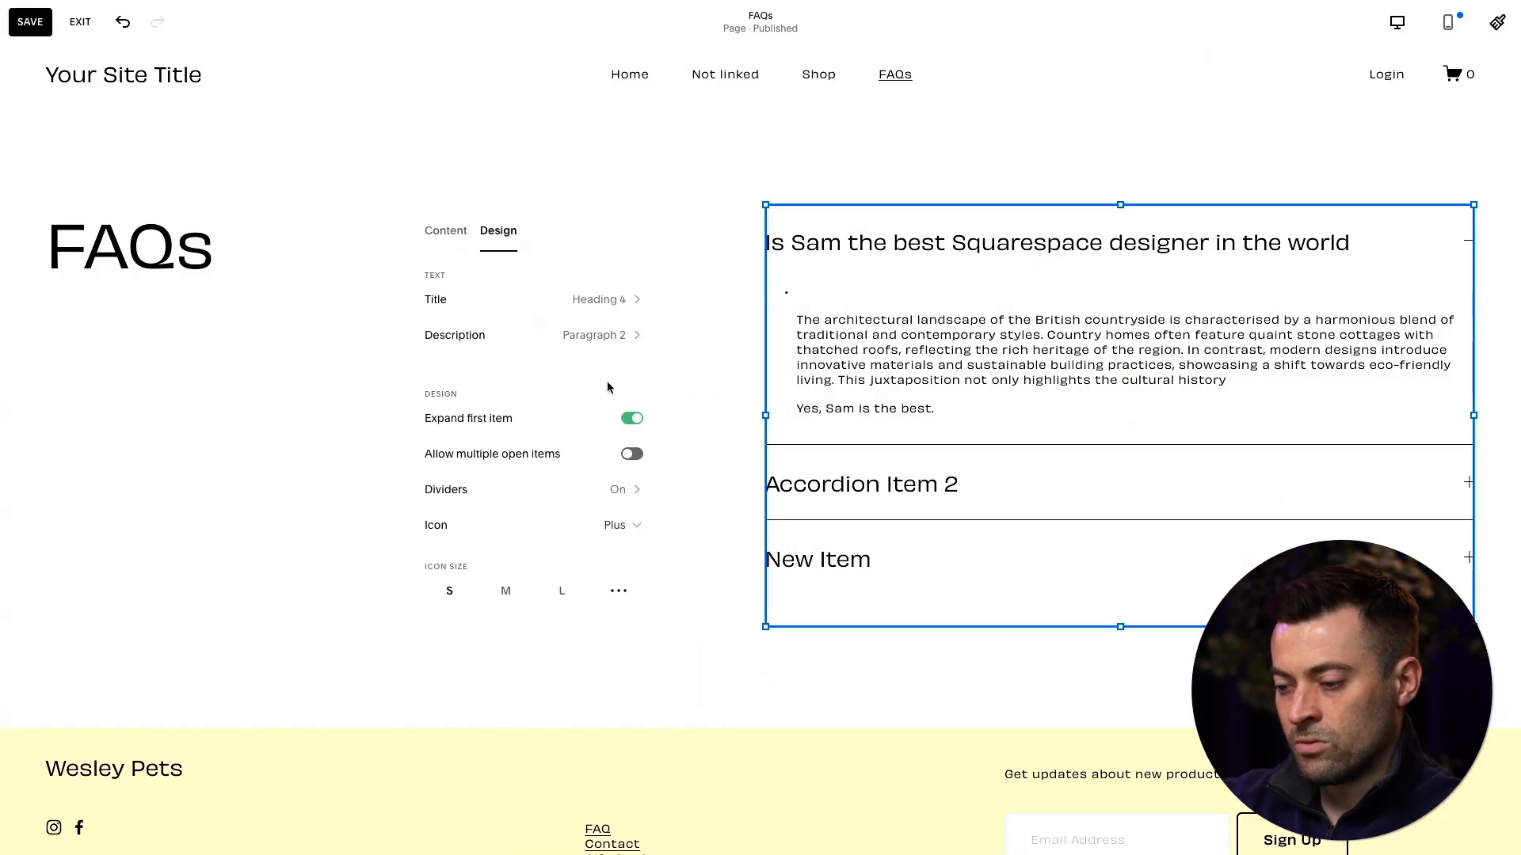
- Change the accordion icon to Arrow and set the icon size to M
scroll(559, 468, down, 1)
click(608, 464)
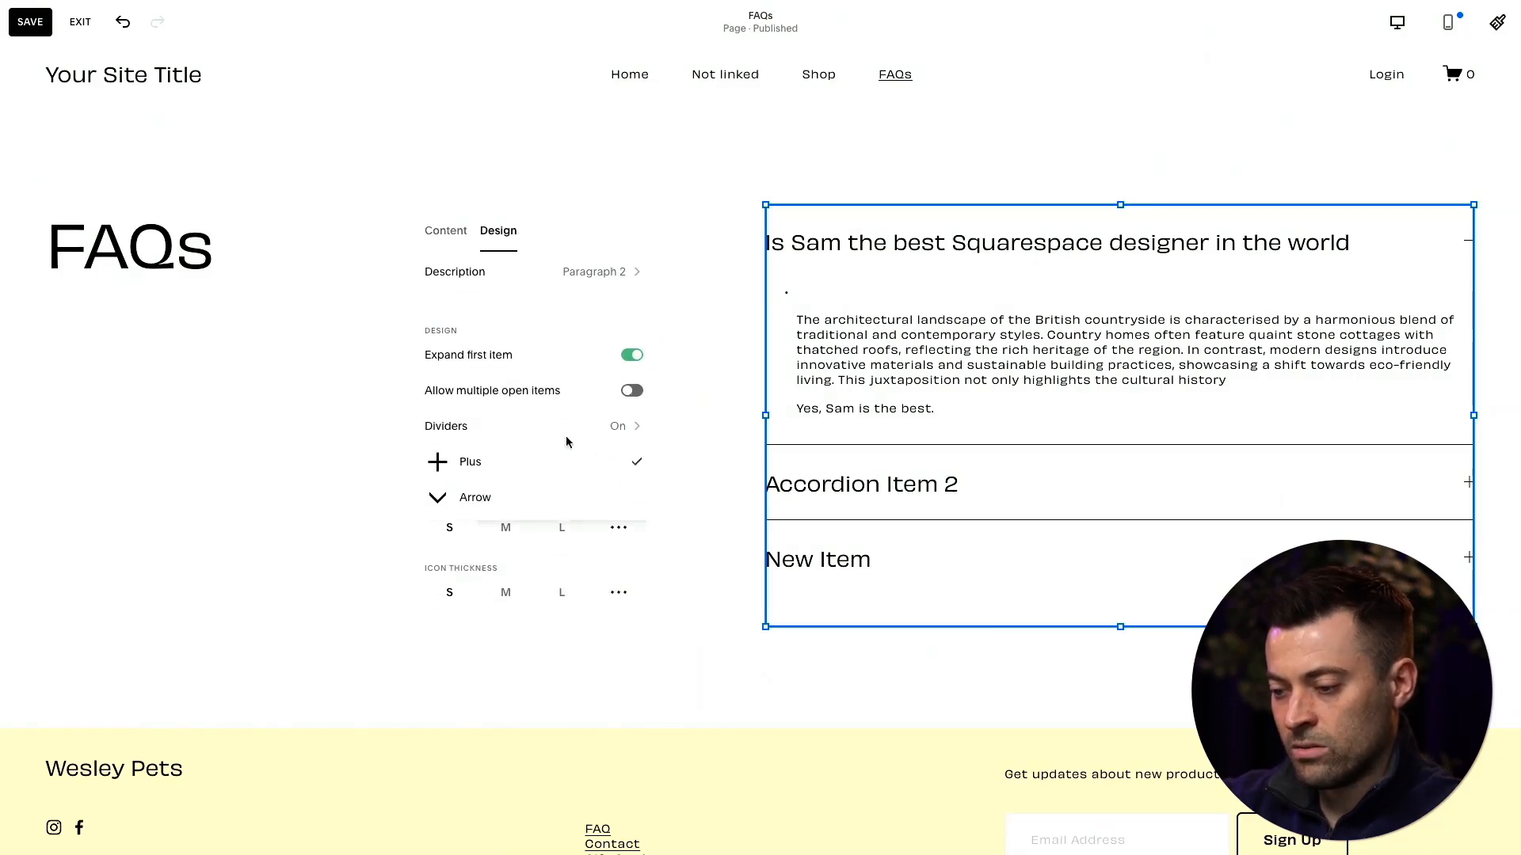
click(520, 493)
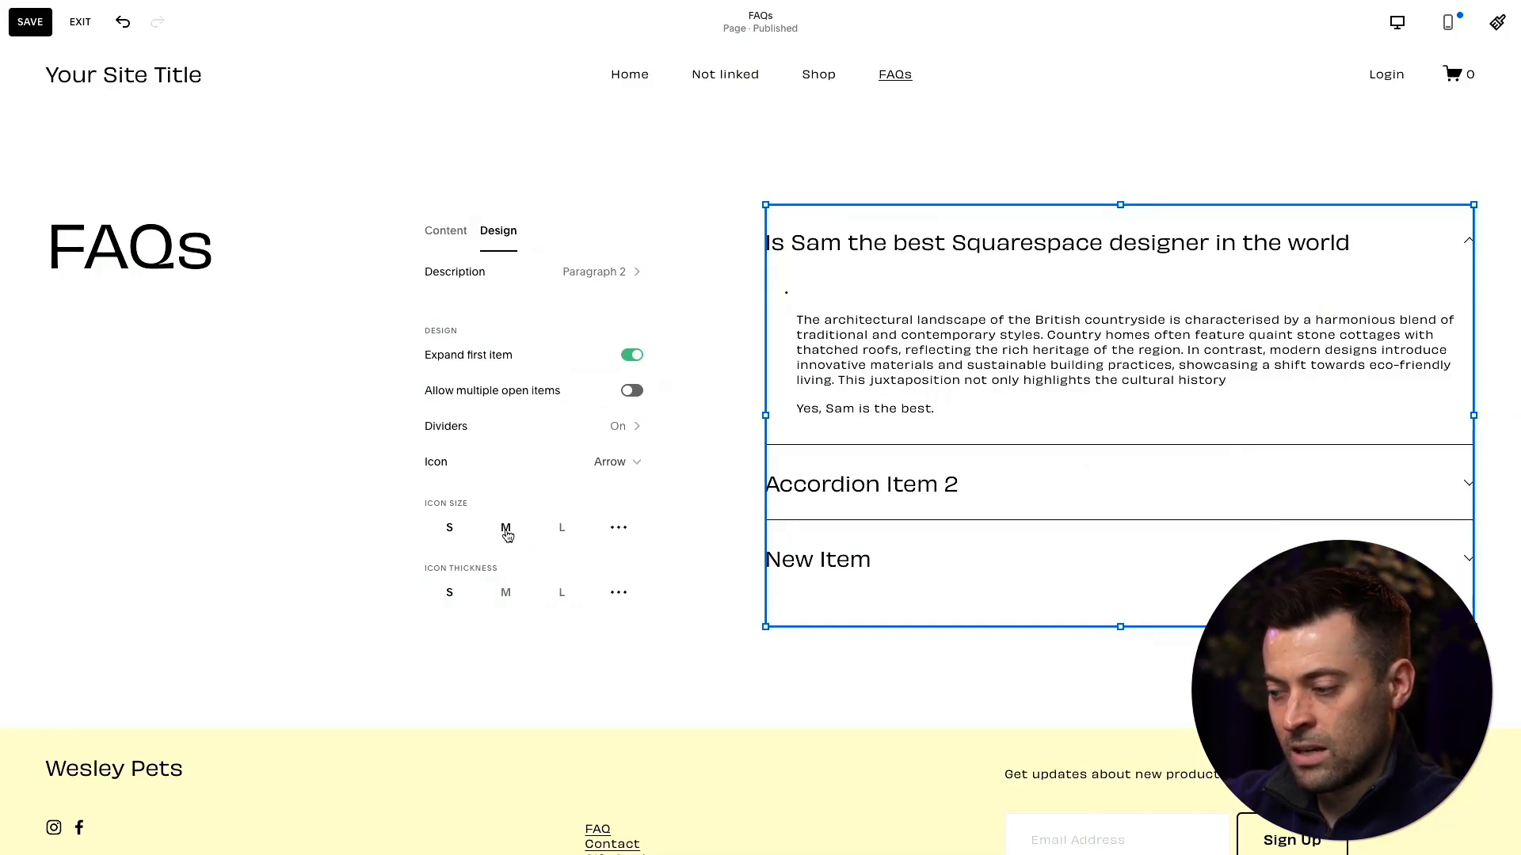
- Try the M and L icon thicknesses, then set the icon thickness back to S
scroll(569, 537, down, 3)
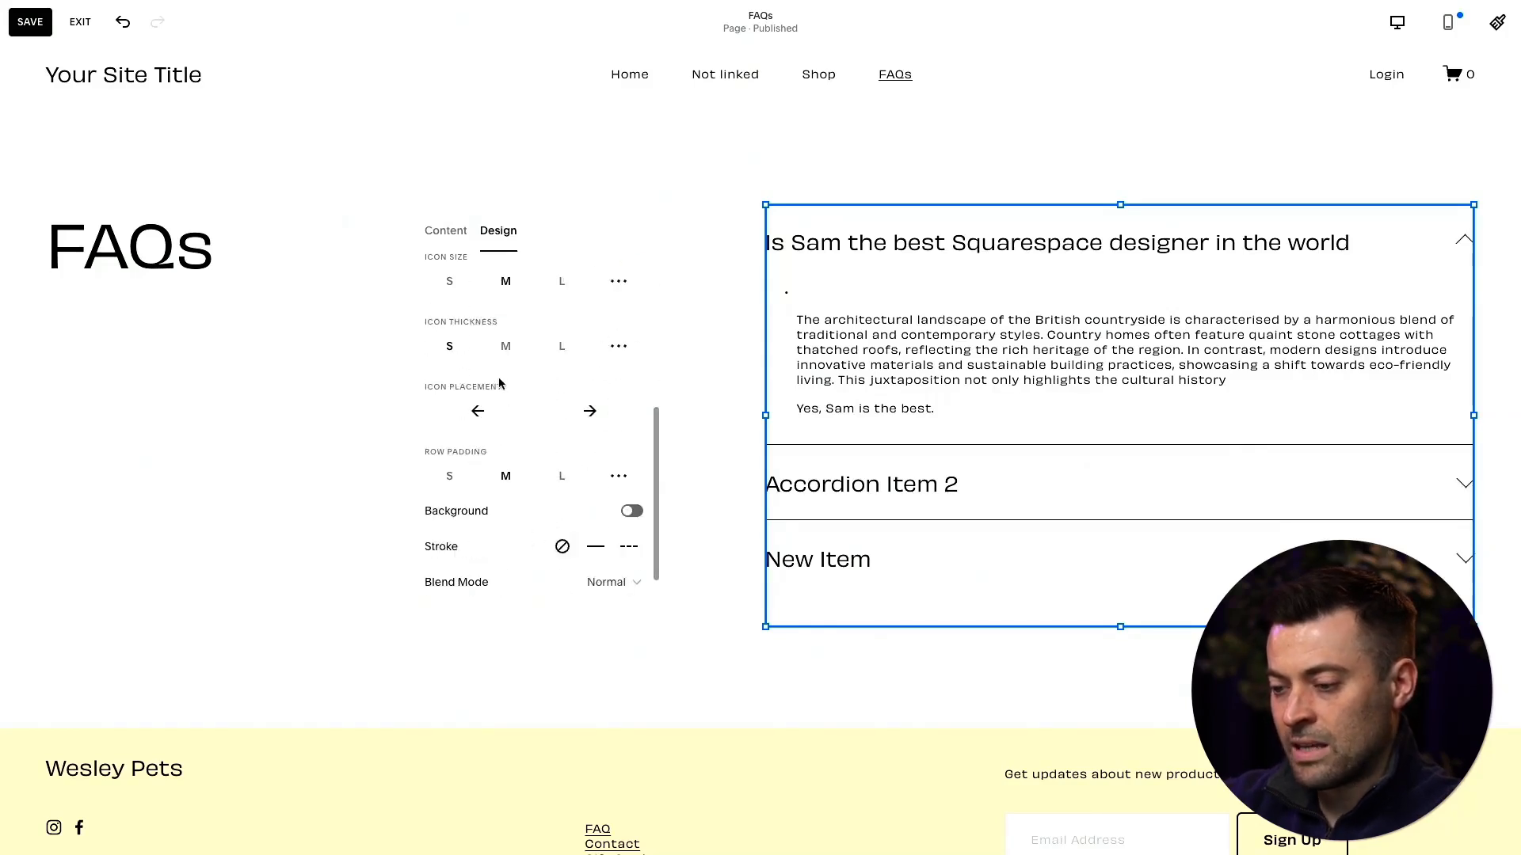
click(502, 348)
click(560, 347)
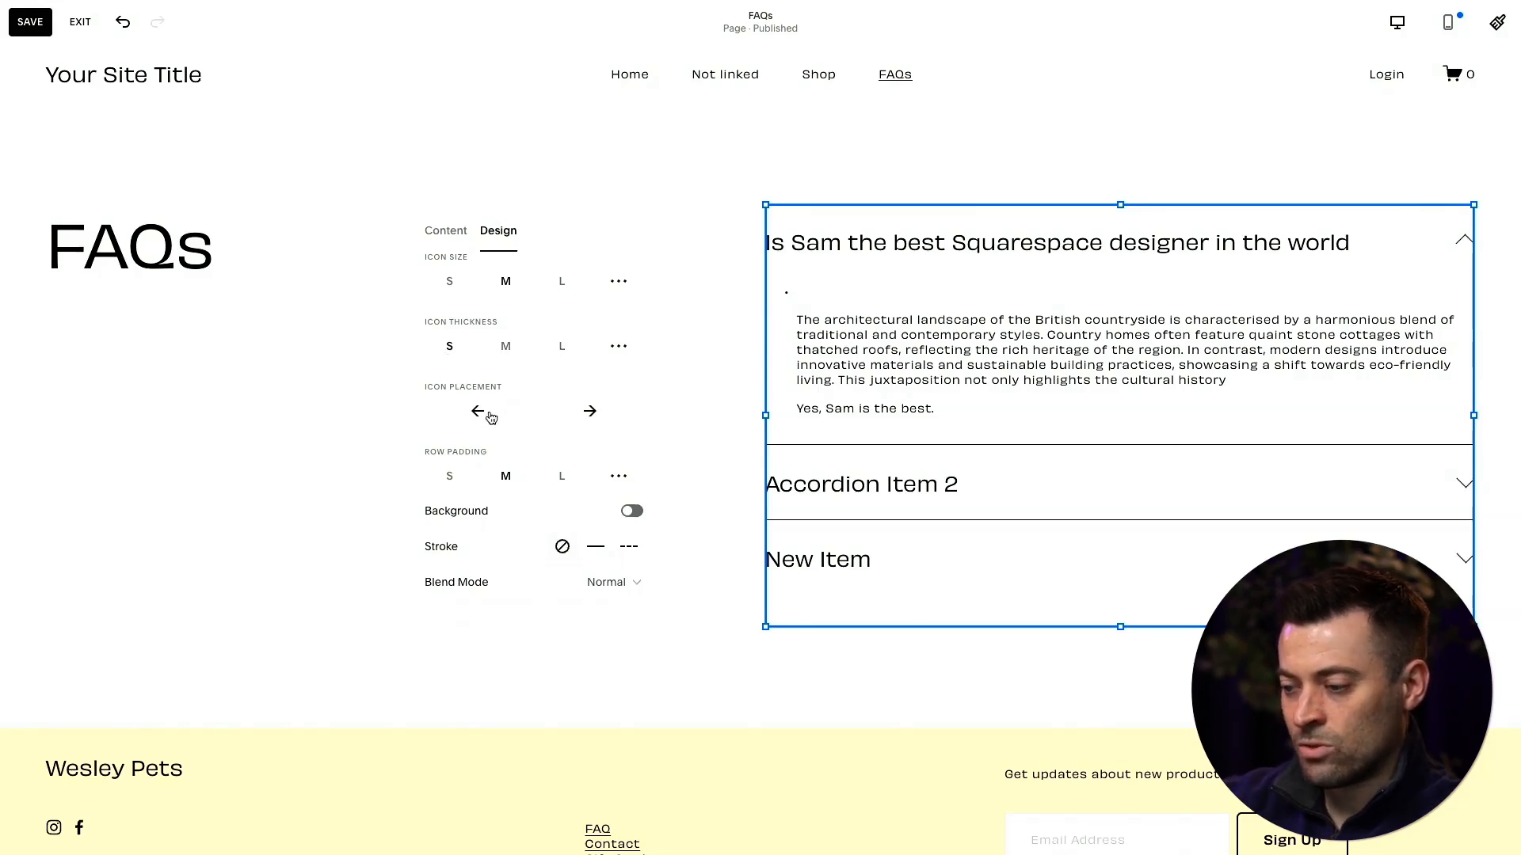
- Try left icon placement and S row padding on the accordion, then restore right placement and M row padding
click(484, 412)
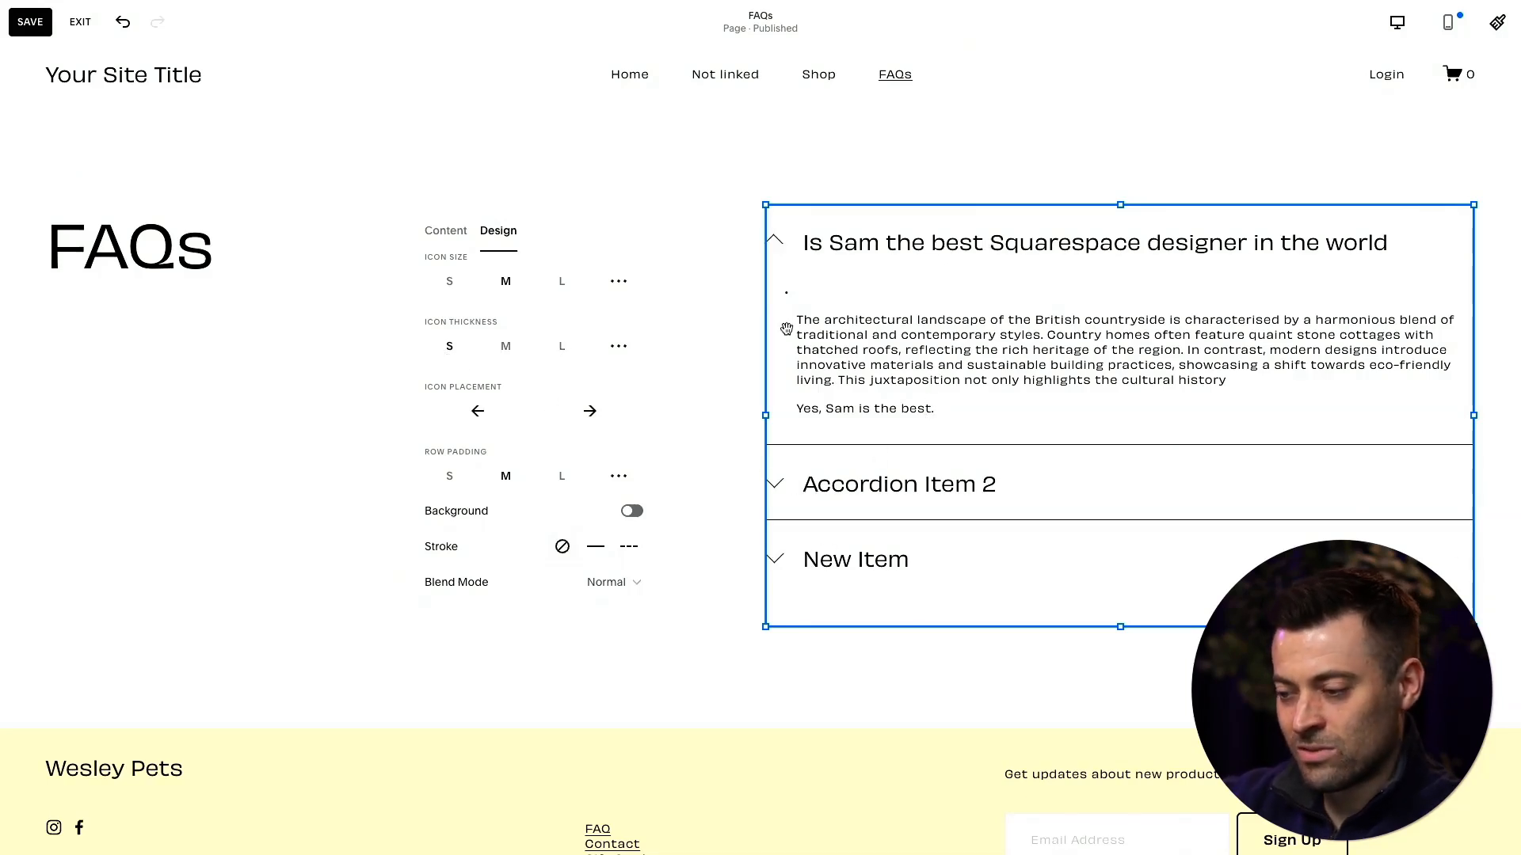
click(572, 420)
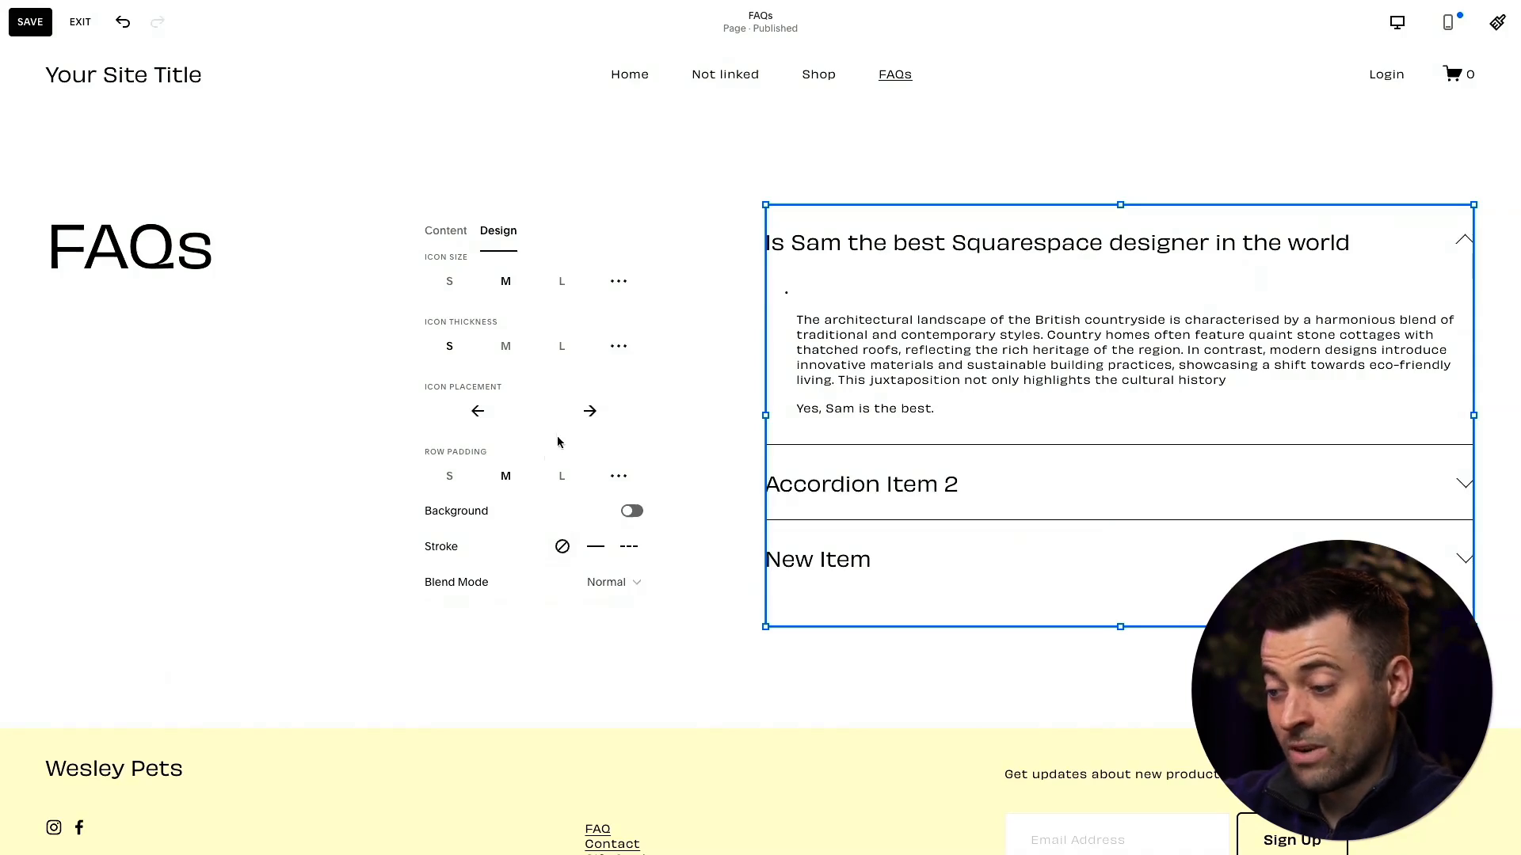
click(451, 478)
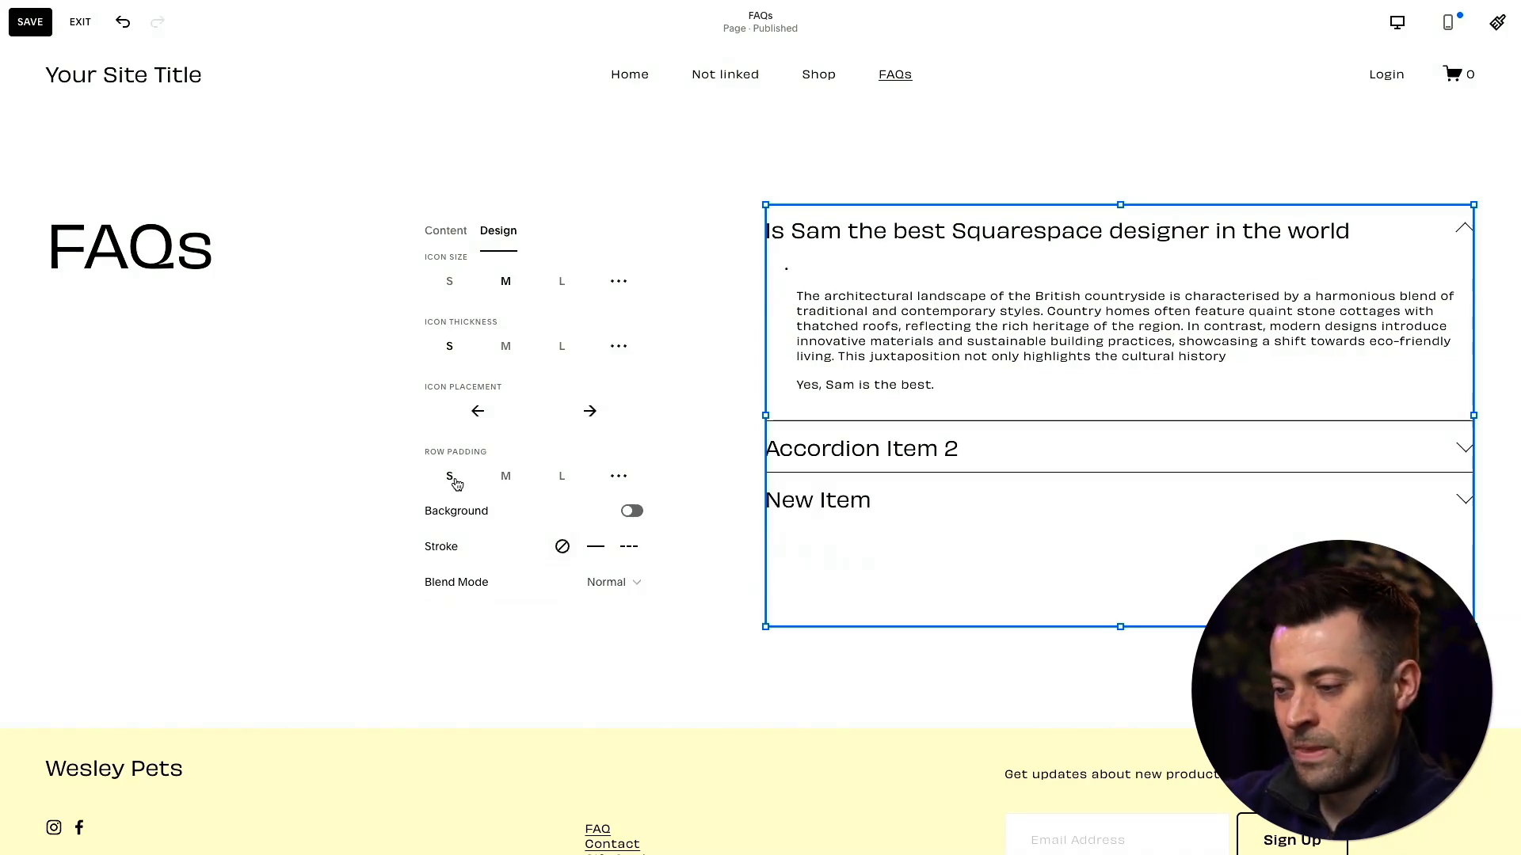
click(533, 479)
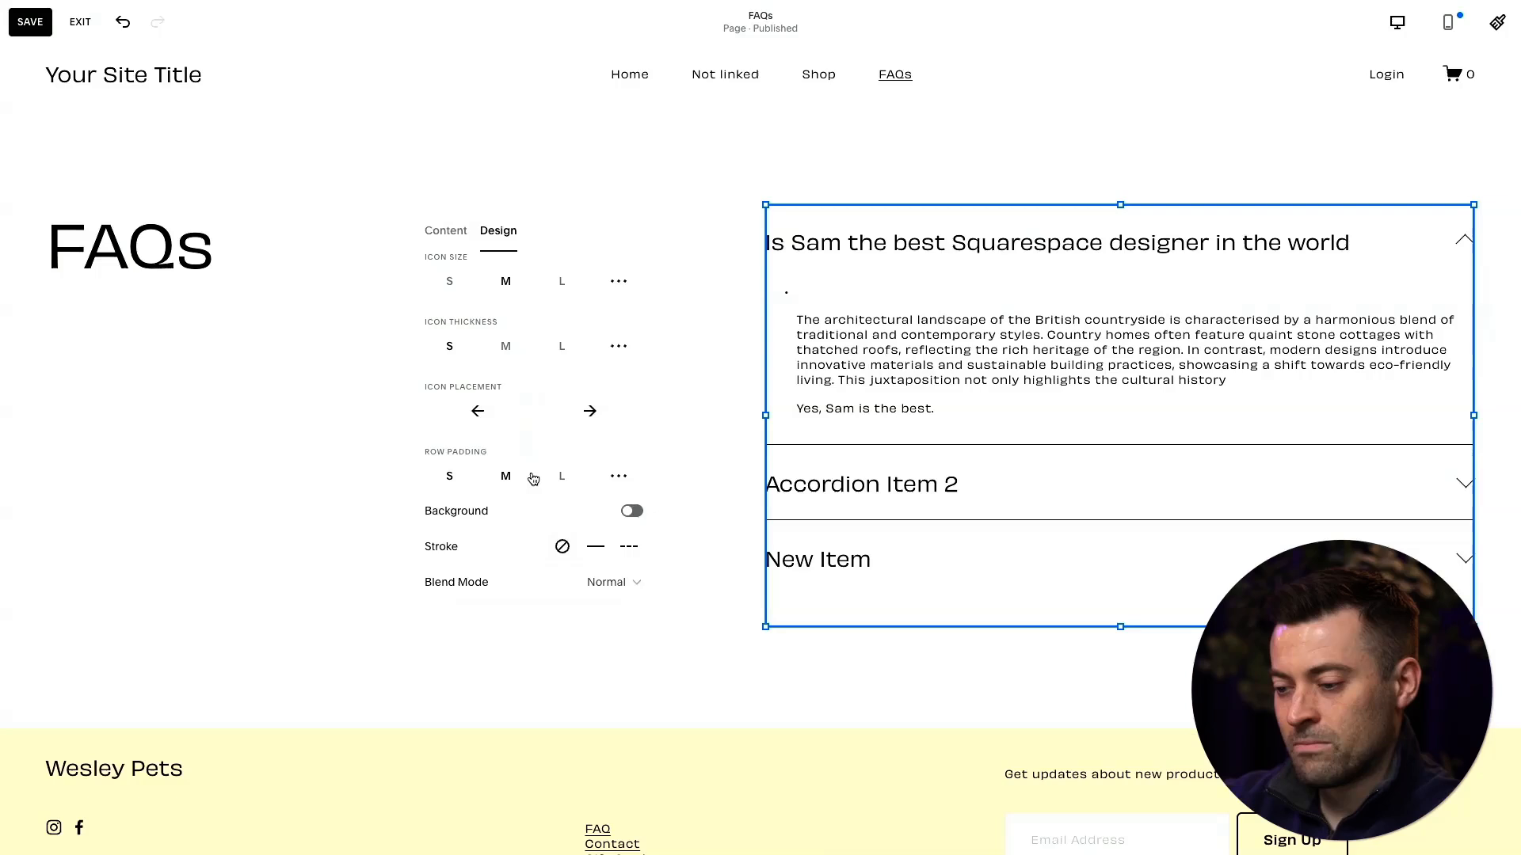
scroll(596, 505, down, 1)
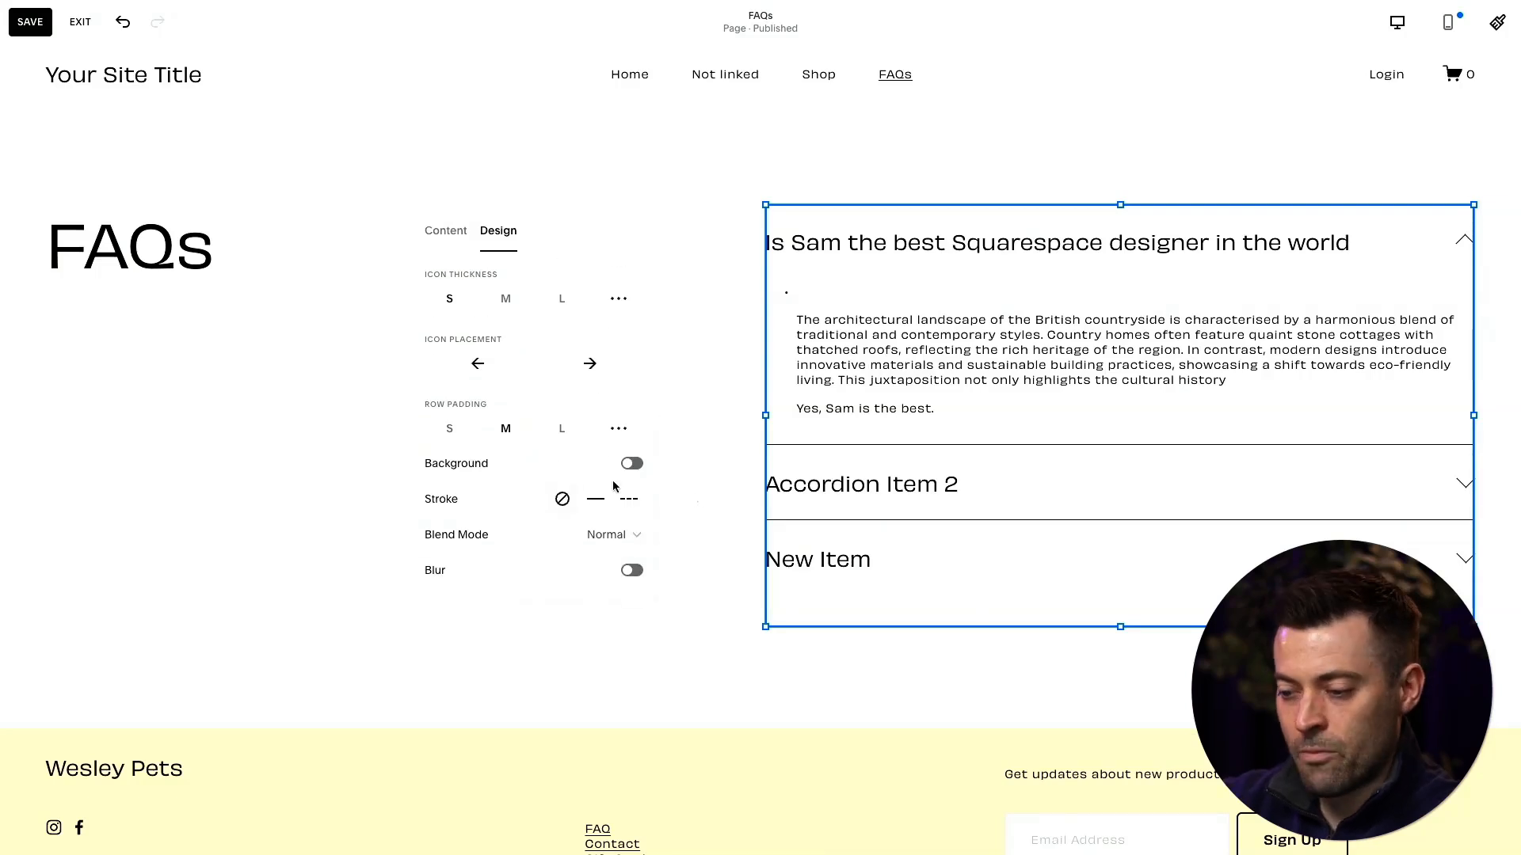
click(628, 535)
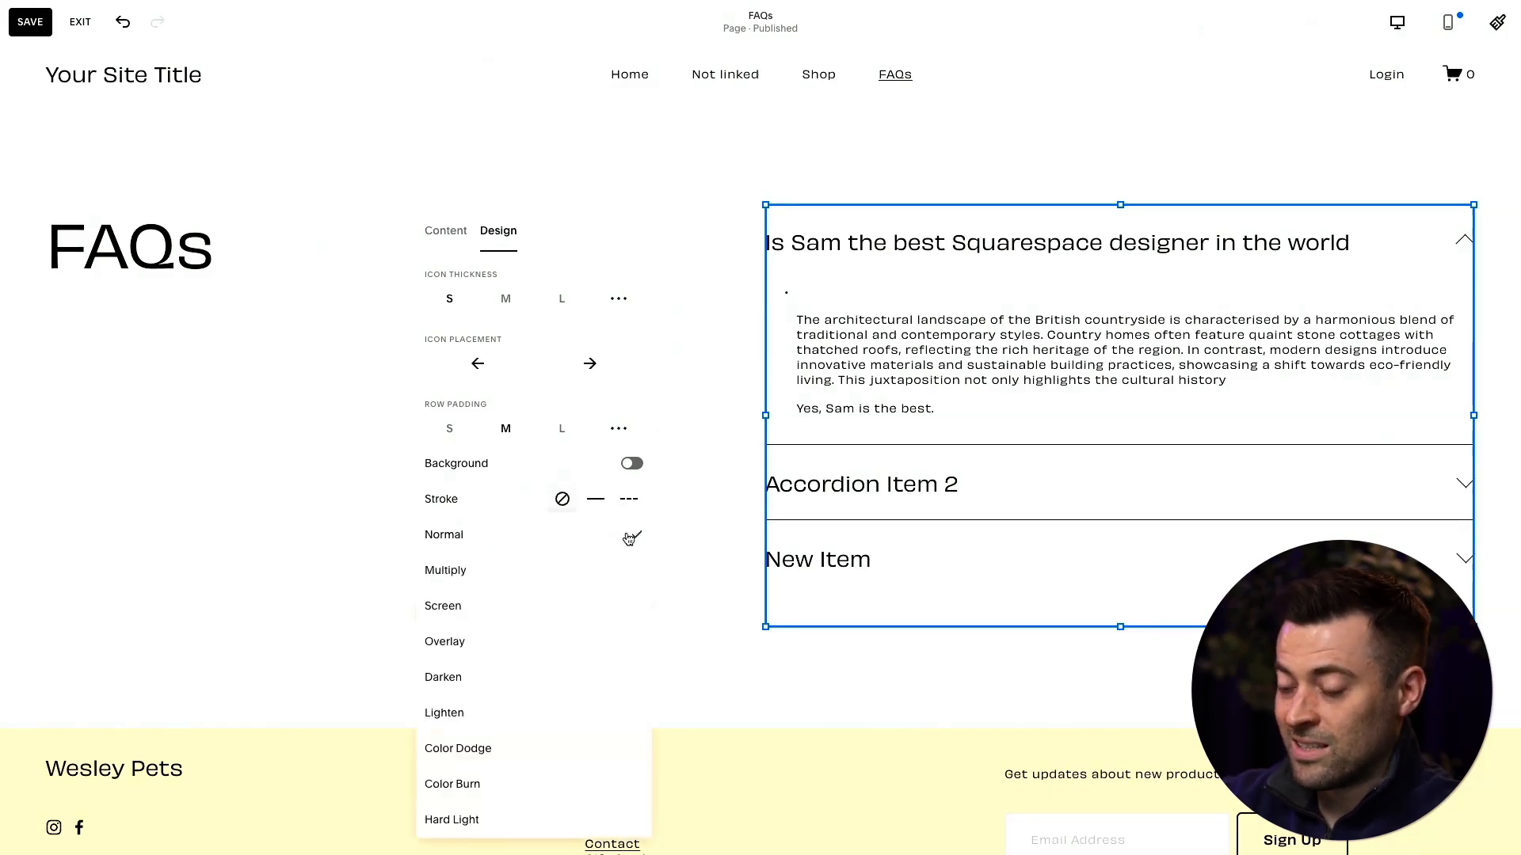
click(658, 485)
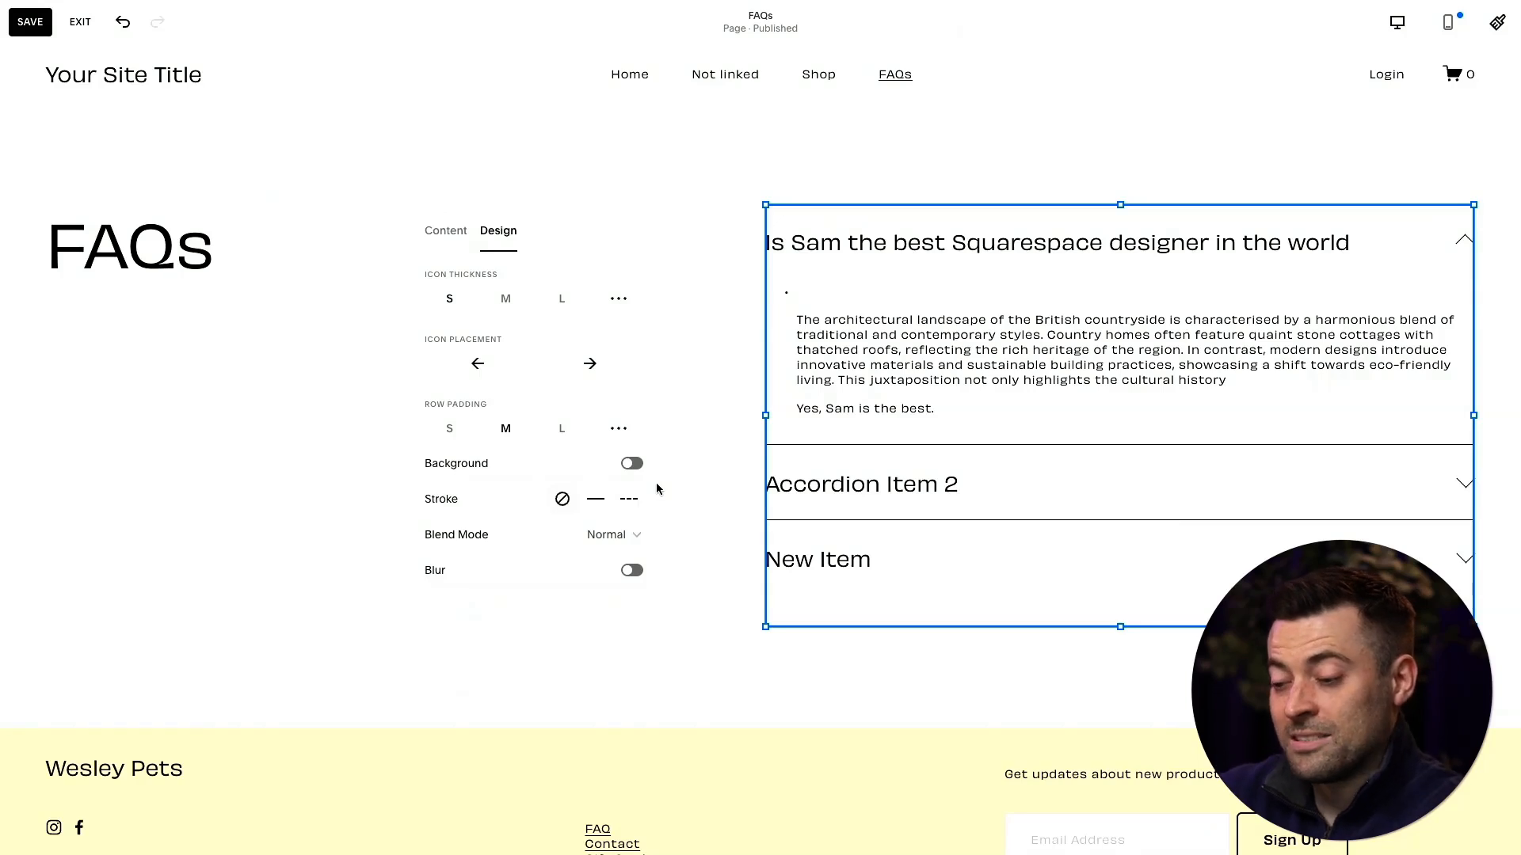
- Widen the accordion block by extending its left edge toward the FAQs heading, then deselect it
click(758, 469)
click(821, 407)
drag(765, 415, 586, 412)
click(520, 411)
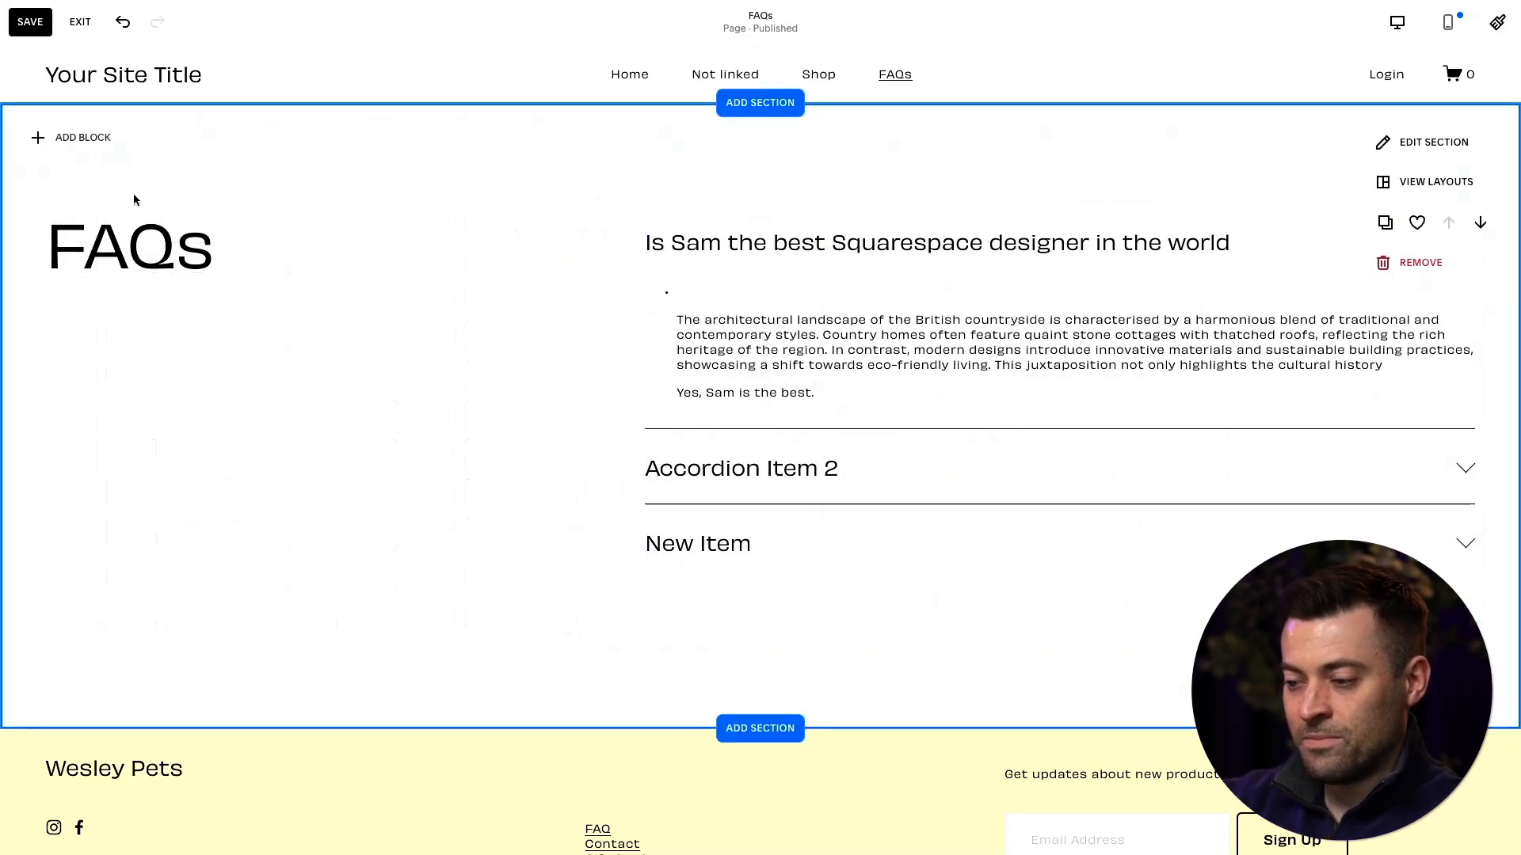
- Remove the empty bullet and indent before the opening paragraph of the first accordion item's description
double_click(719, 316)
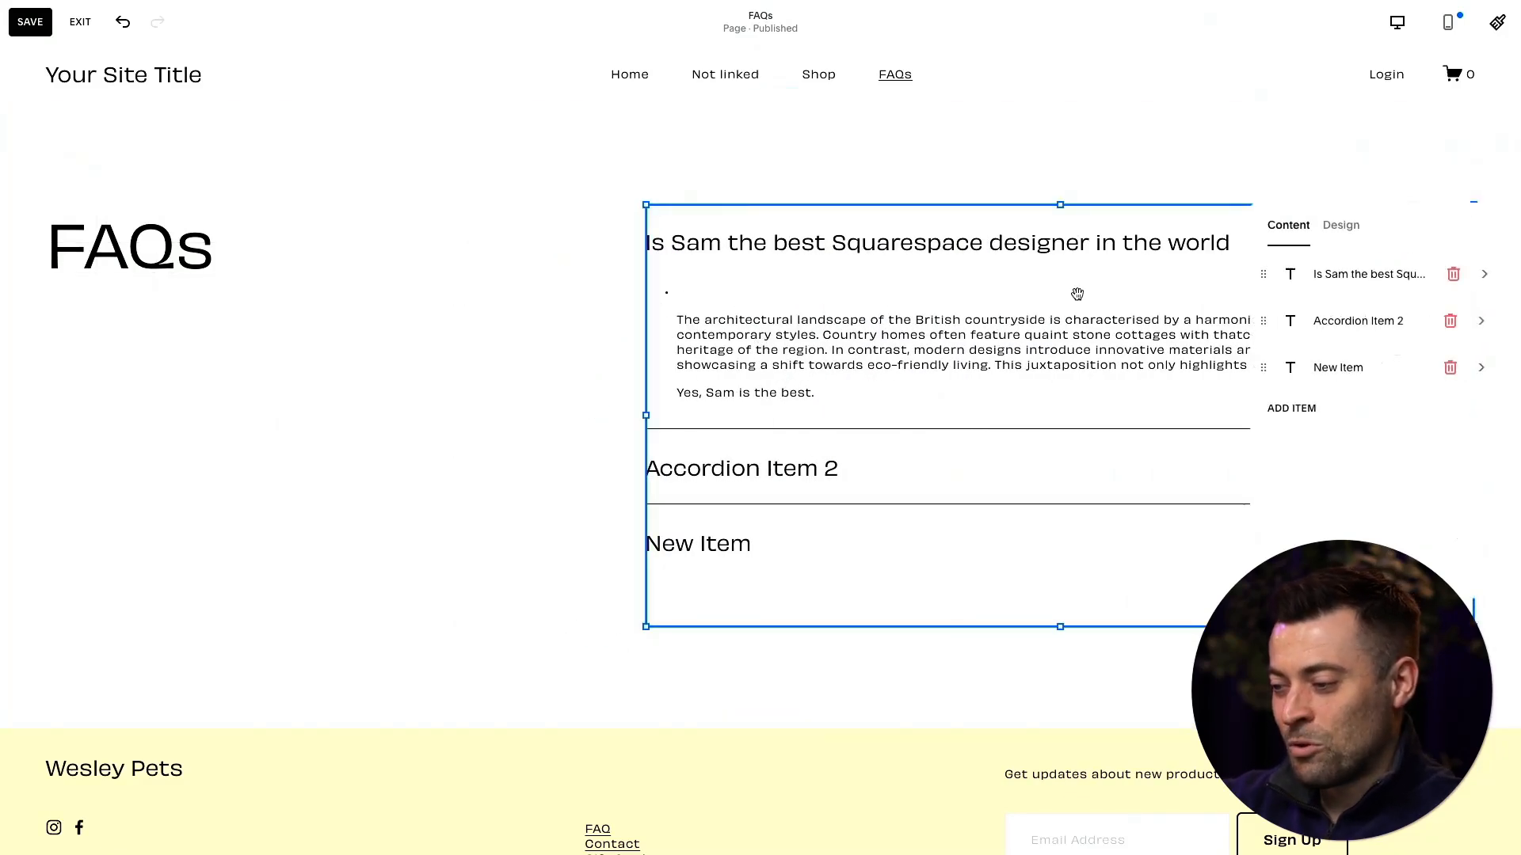
click(1352, 287)
click(1303, 370)
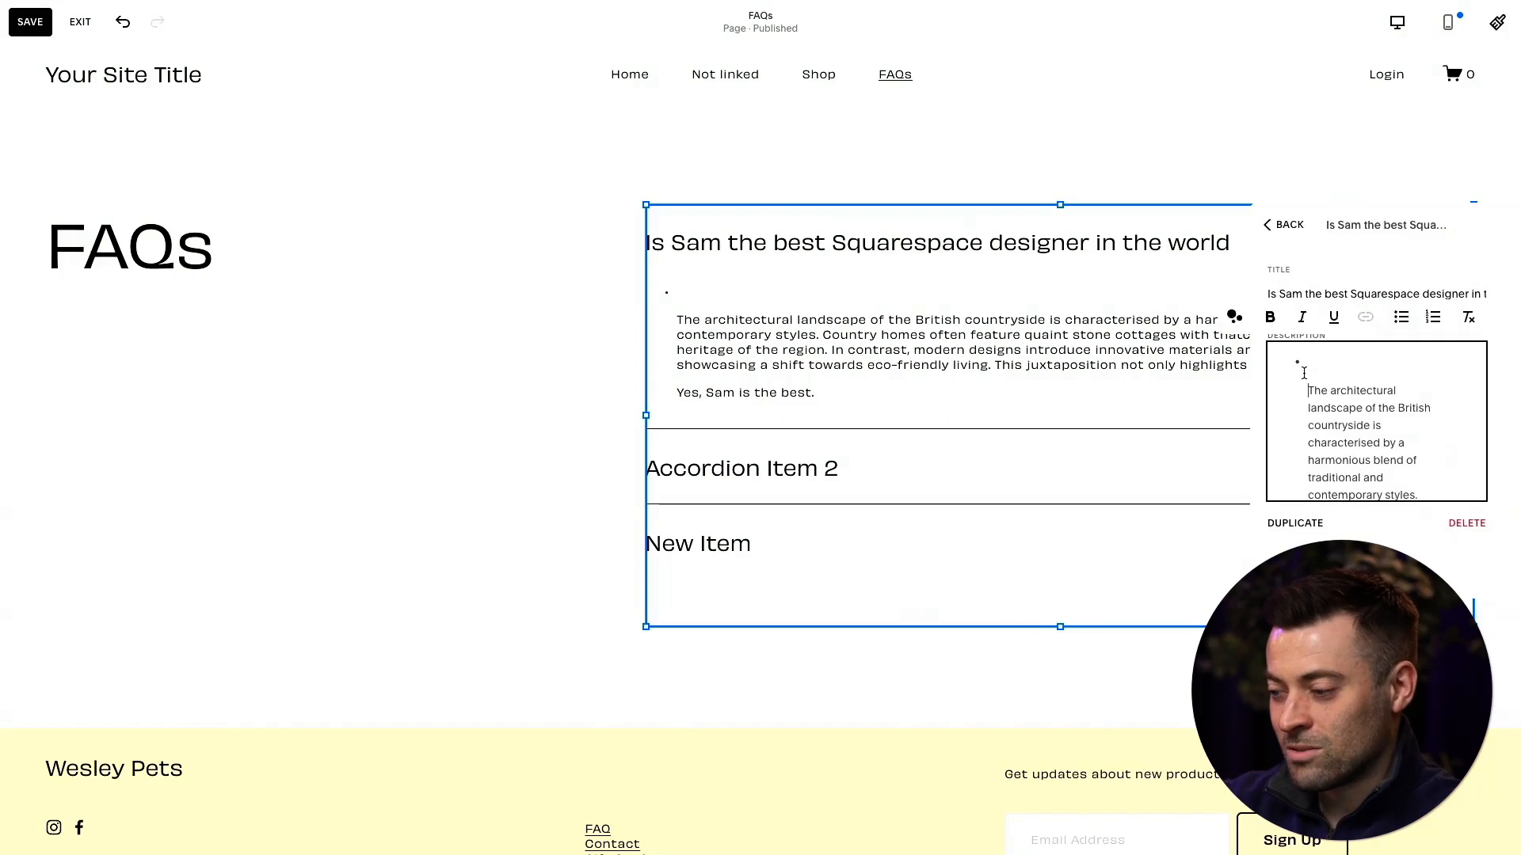
key(BackSpace)
key(BackSpace)
click(560, 282)
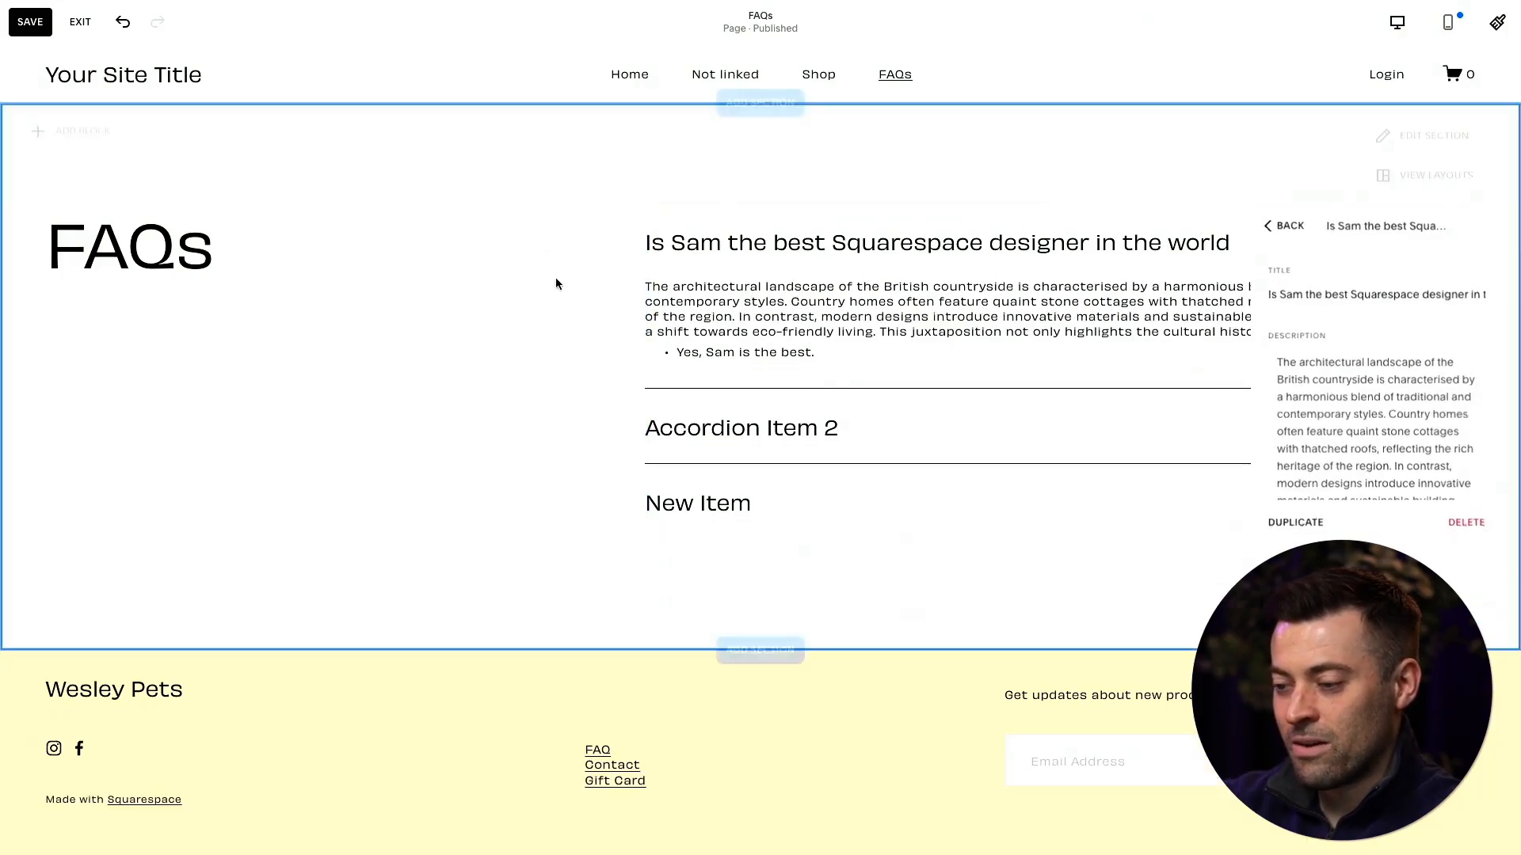
- Turn the bulleted closing line of the first accordion item's description into plain paragraph text
double_click(810, 295)
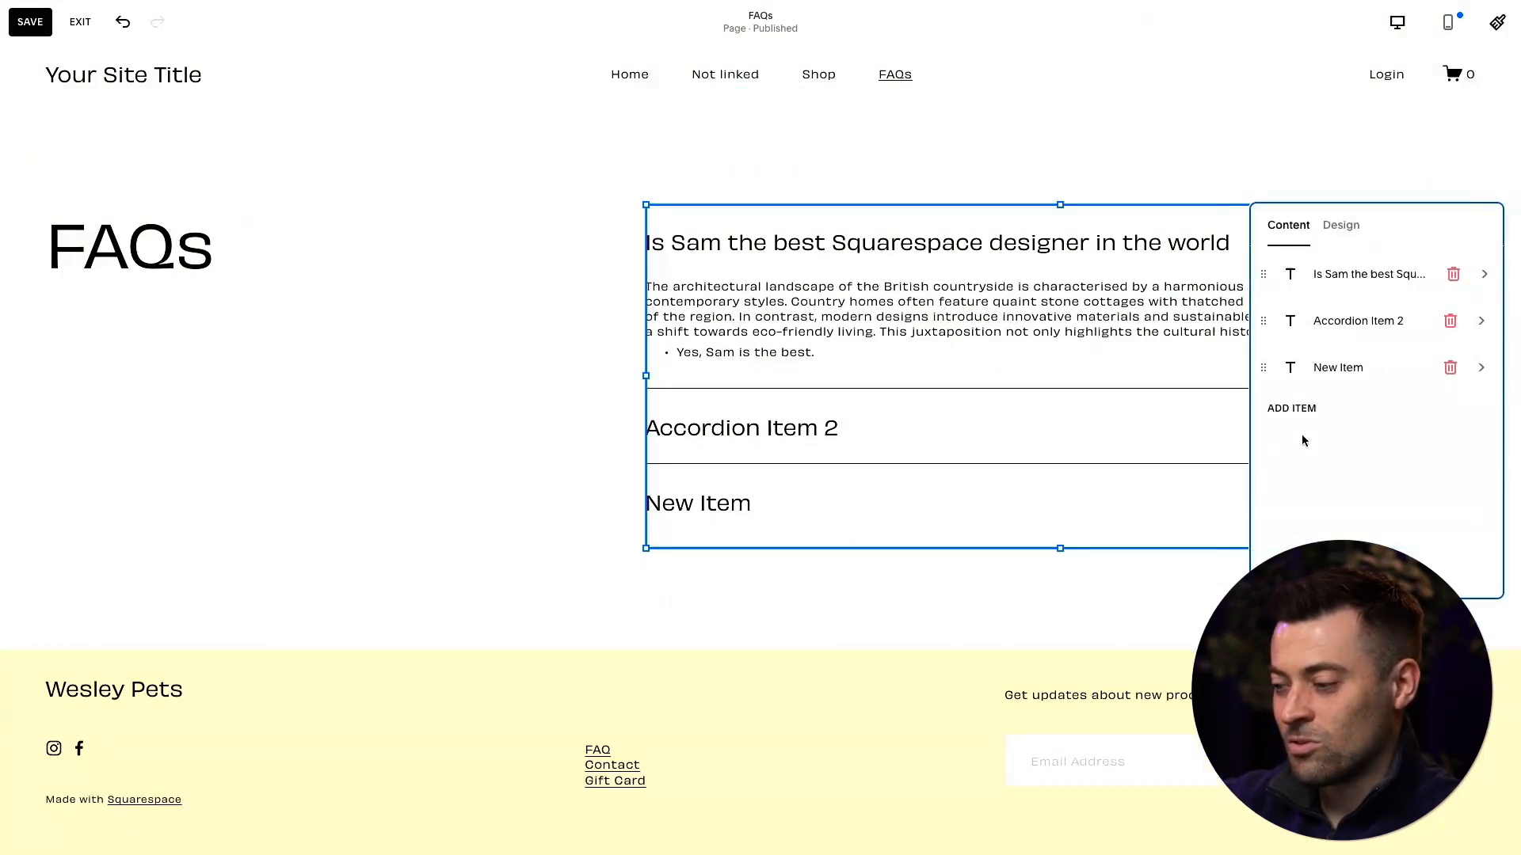
click(1357, 288)
scroll(1302, 438, down, 2)
click(1307, 481)
key(BackSpace)
click(530, 312)
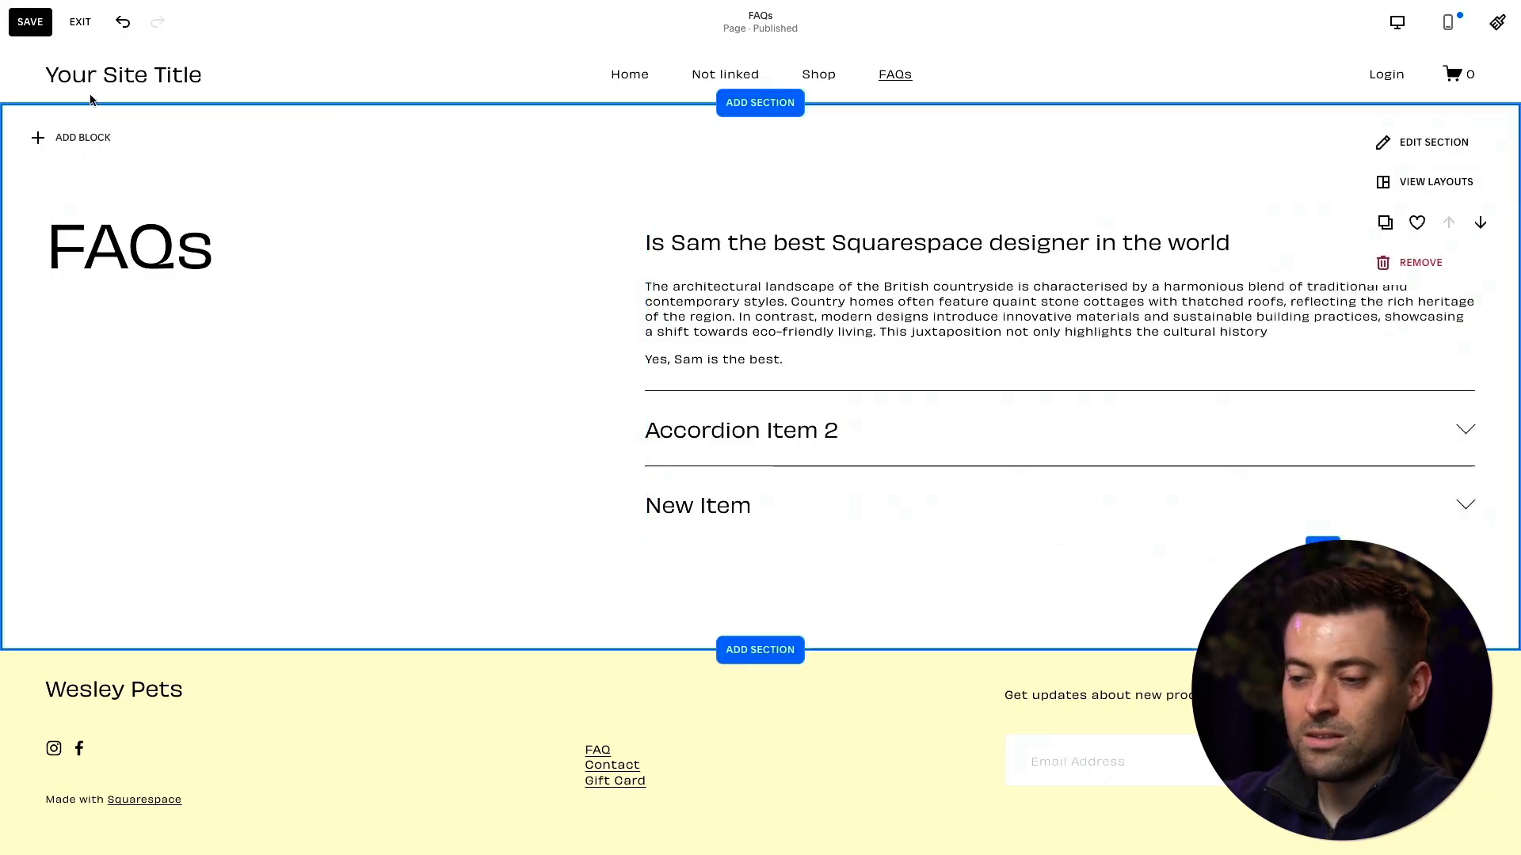
- Save the FAQs page and exit editing to a full-screen preview of it
click(29, 21)
click(80, 22)
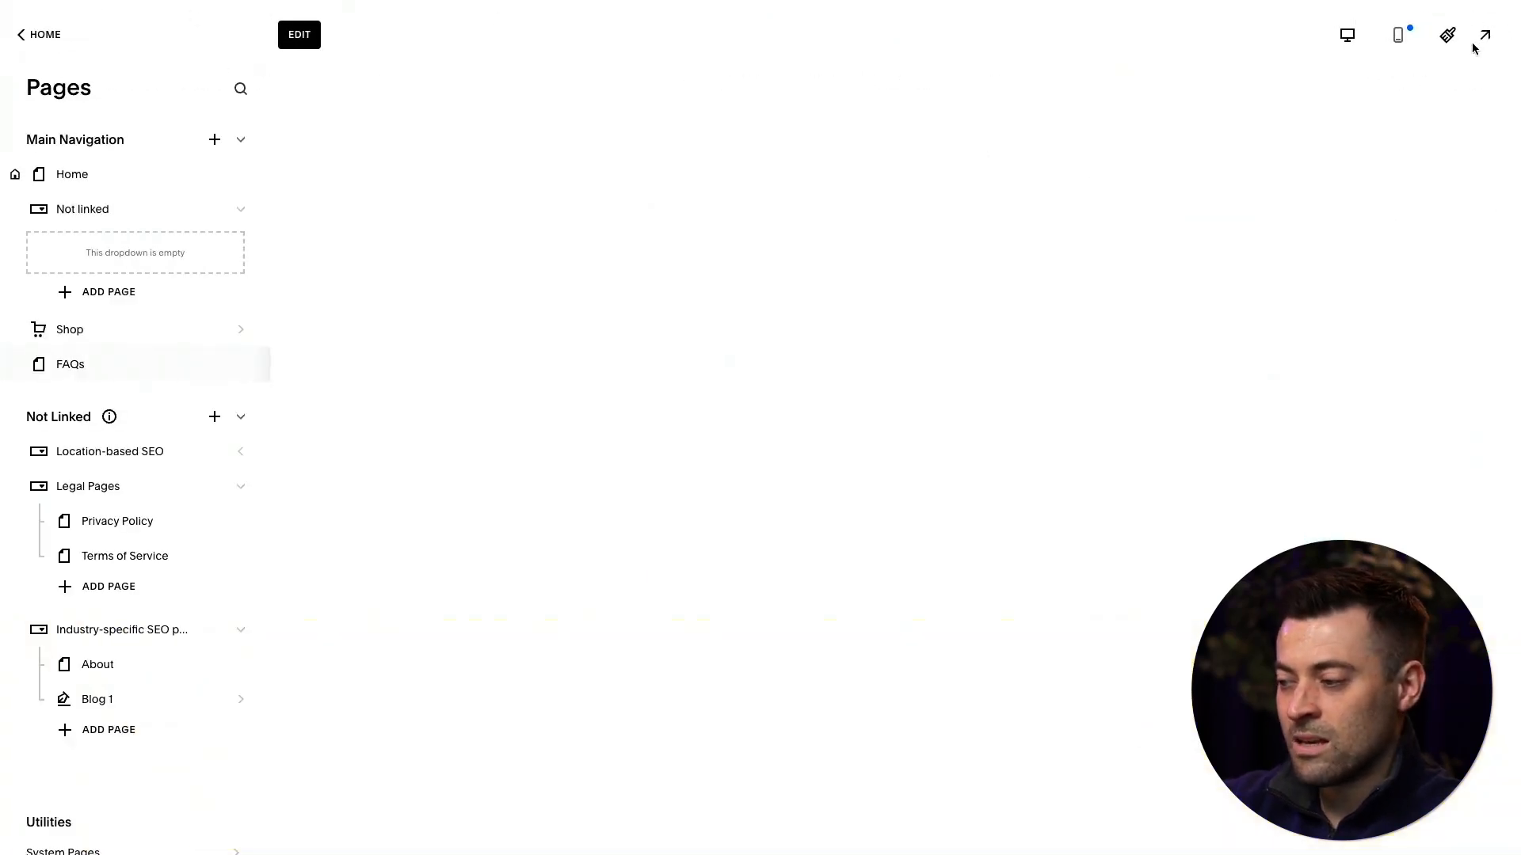
click(1495, 37)
- Test expanding and collapsing the accordion items in the page preview
click(1270, 187)
click(1271, 185)
click(1147, 377)
click(1141, 285)
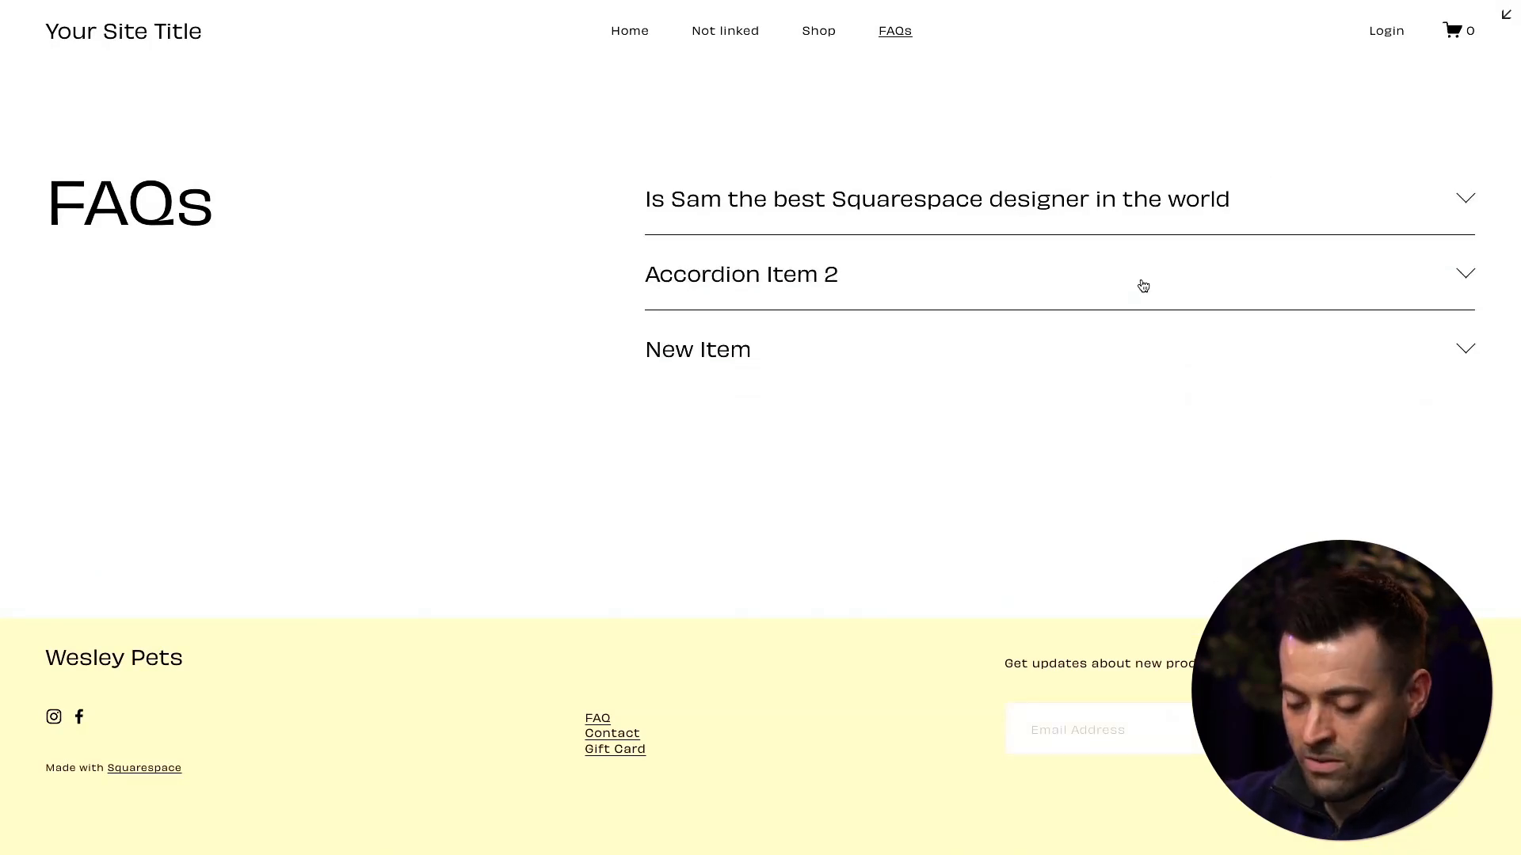